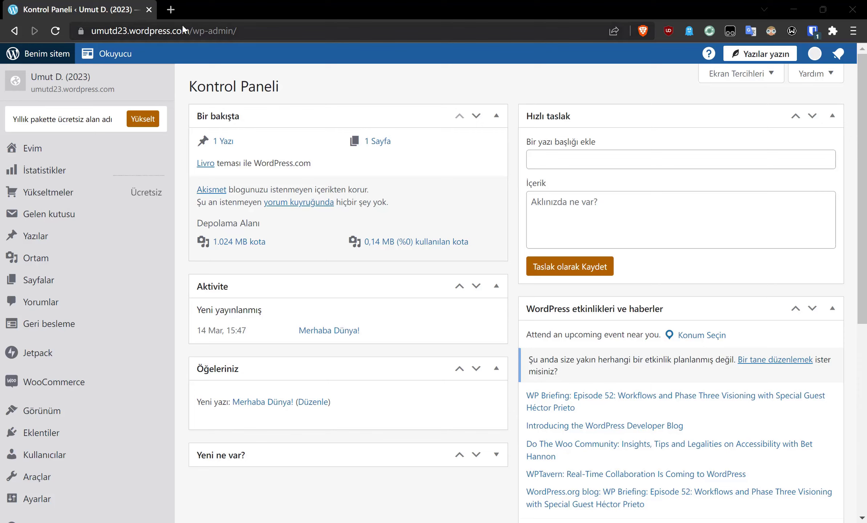
{"action": "left_click", "coordinate": [220, 31]}
{"action": "left_click_drag", "start_coordinate": [219, 30], "coordinate": [121, 30]}
{"action": "left_click", "coordinate": [220, 31]}
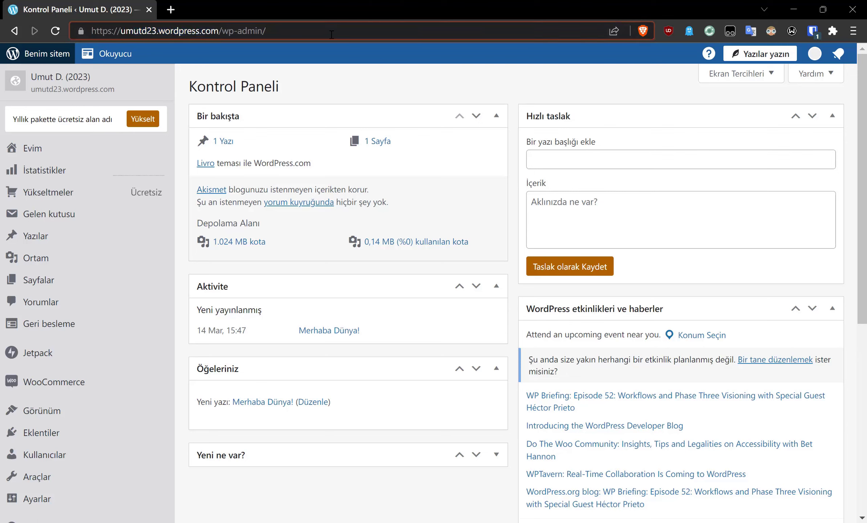
{"action": "left_click_drag", "start_coordinate": [222, 32], "coordinate": [301, 33]}
{"action": "key", "text": "ctrl+a"}
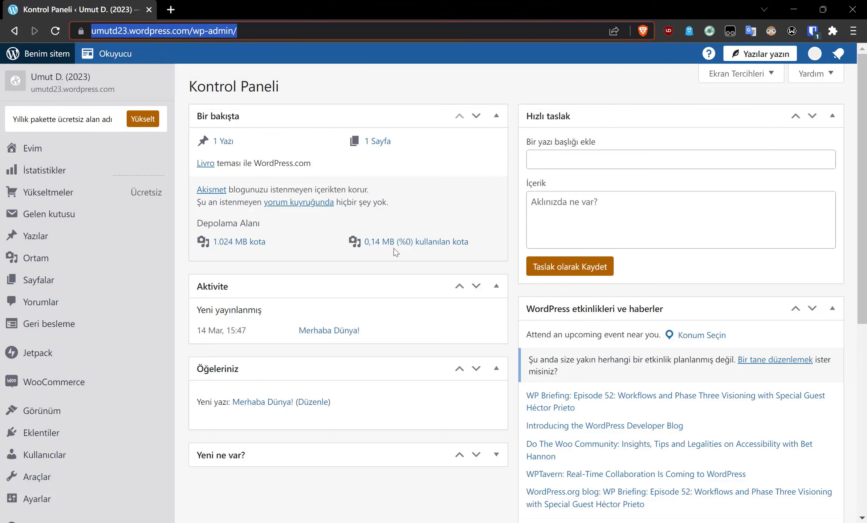
{"action": "triple_click", "coordinate": [256, 85]}
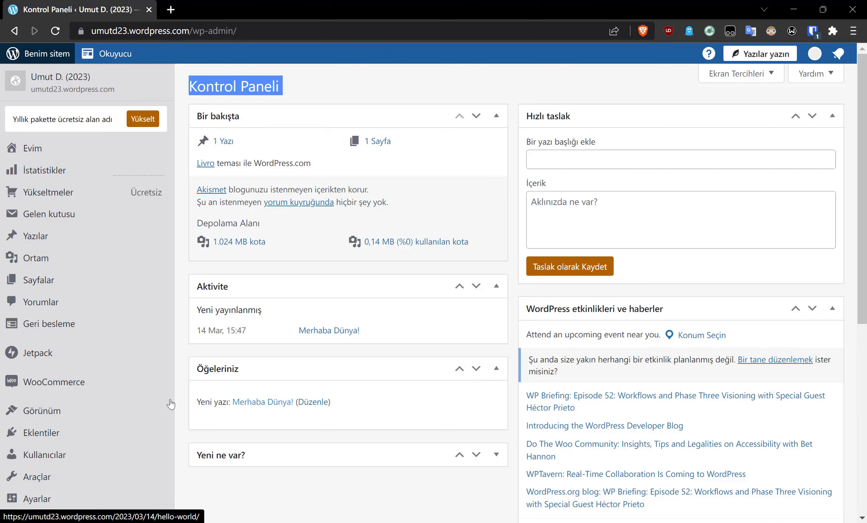
Open the site's Temalar page and filter the themes to Ücretsiz (free) ones
{"action": "mouse_move", "coordinate": [57, 417]}
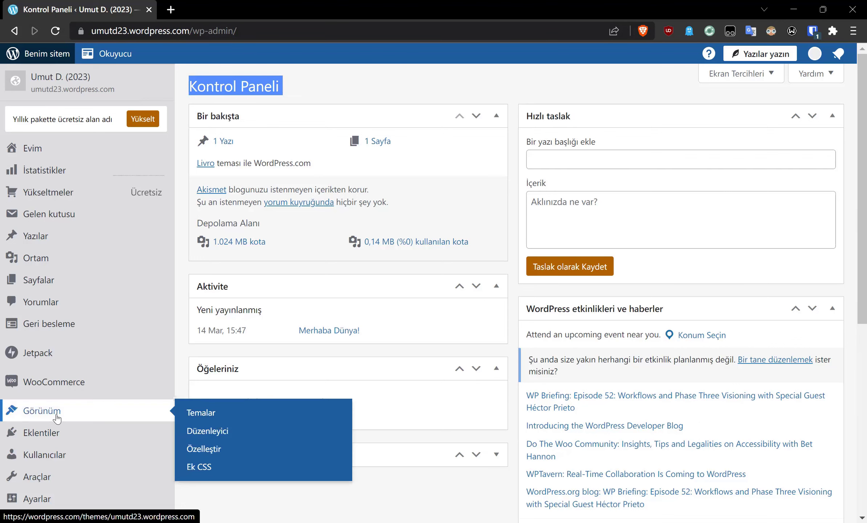
{"action": "left_click", "coordinate": [206, 417]}
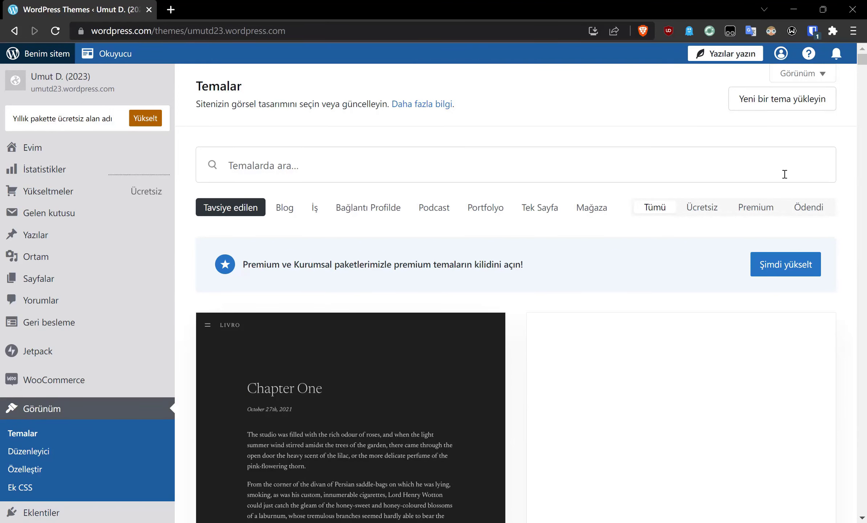
{"action": "scroll", "coordinate": [785, 174], "scroll_direction": "down", "scroll_amount": 2}
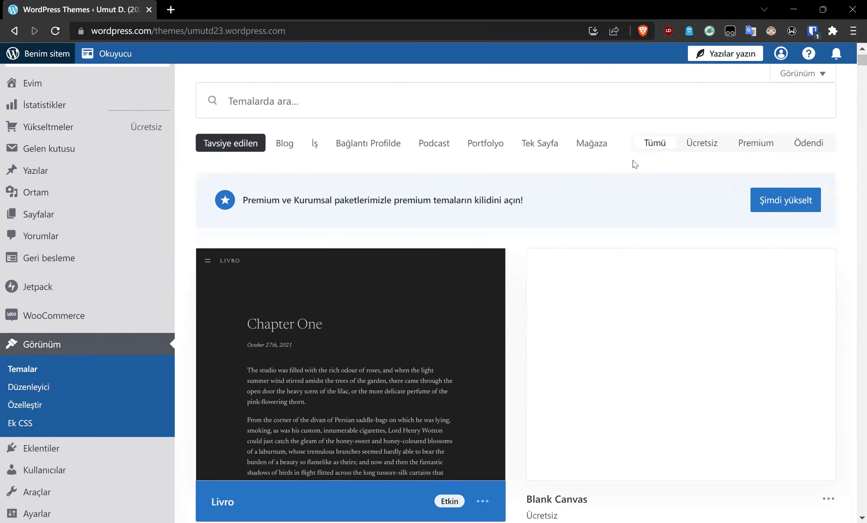
{"action": "scroll", "coordinate": [617, 163], "scroll_direction": "up", "scroll_amount": 2}
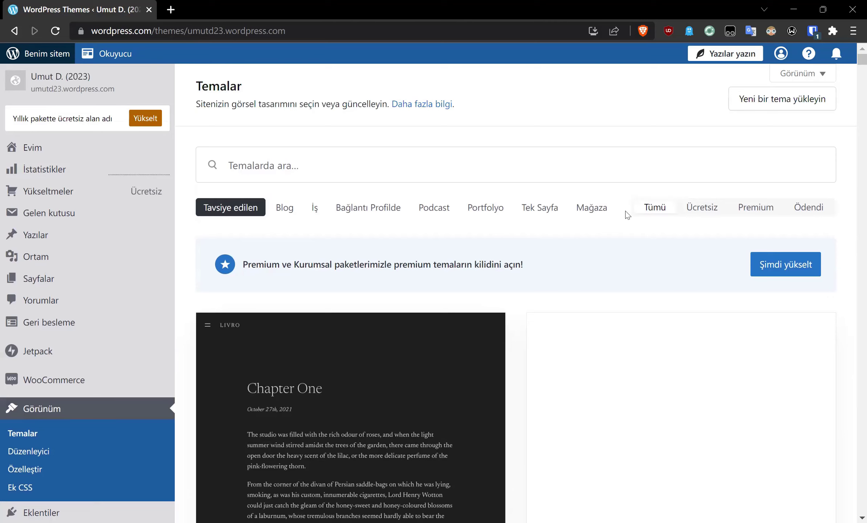
{"action": "left_click", "coordinate": [697, 216]}
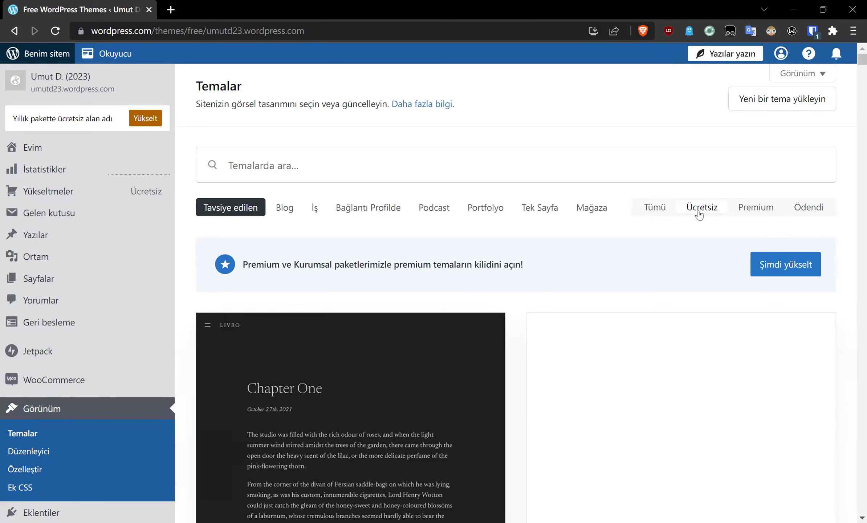
Look over the Livro and Blank Canvas themes and the filter categories offered by the theme search
{"action": "scroll", "coordinate": [700, 215], "scroll_direction": "down", "scroll_amount": 5}
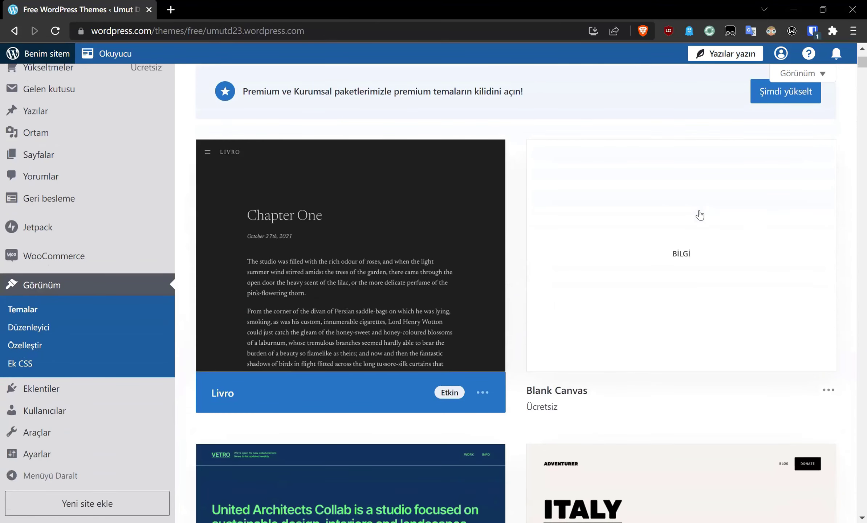
{"action": "scroll", "coordinate": [700, 215], "scroll_direction": "down", "scroll_amount": 5}
{"action": "scroll", "coordinate": [701, 213], "scroll_direction": "up", "scroll_amount": 6}
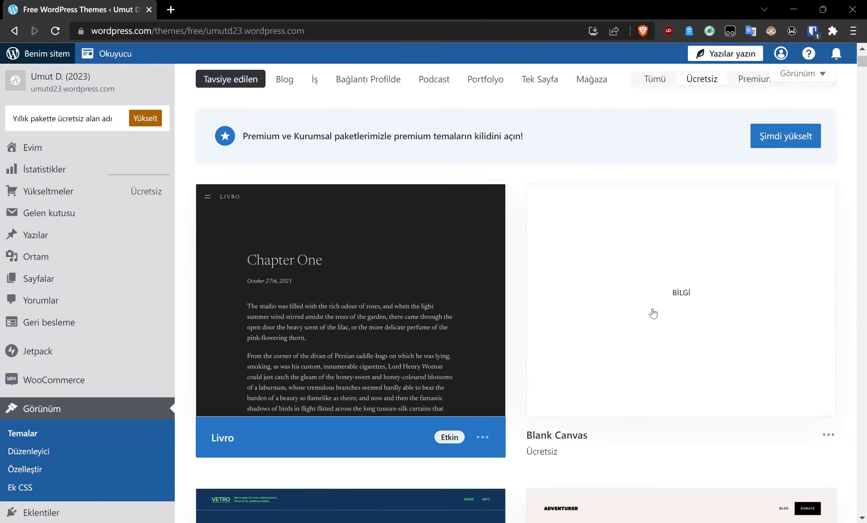
{"action": "mouse_move", "coordinate": [446, 350]}
{"action": "scroll", "coordinate": [468, 319], "scroll_direction": "up", "scroll_amount": 2}
{"action": "scroll", "coordinate": [468, 319], "scroll_direction": "down", "scroll_amount": 3}
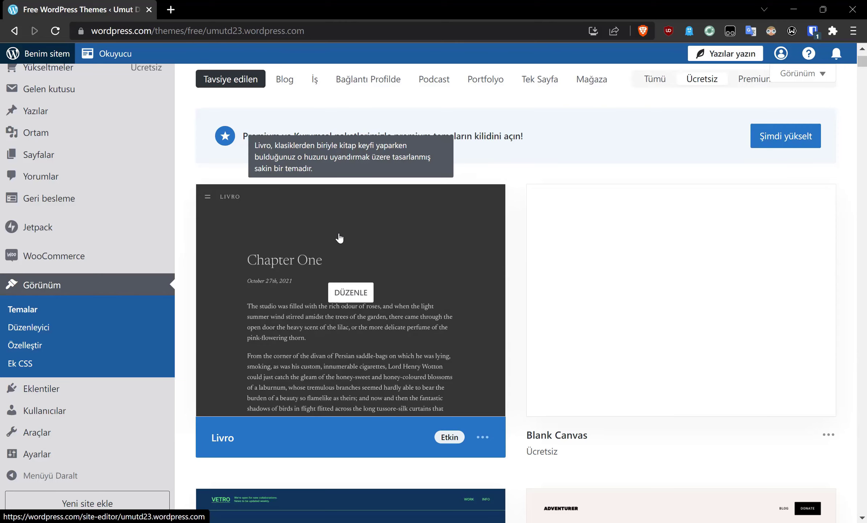
{"action": "scroll", "coordinate": [340, 238], "scroll_direction": "up", "scroll_amount": 2}
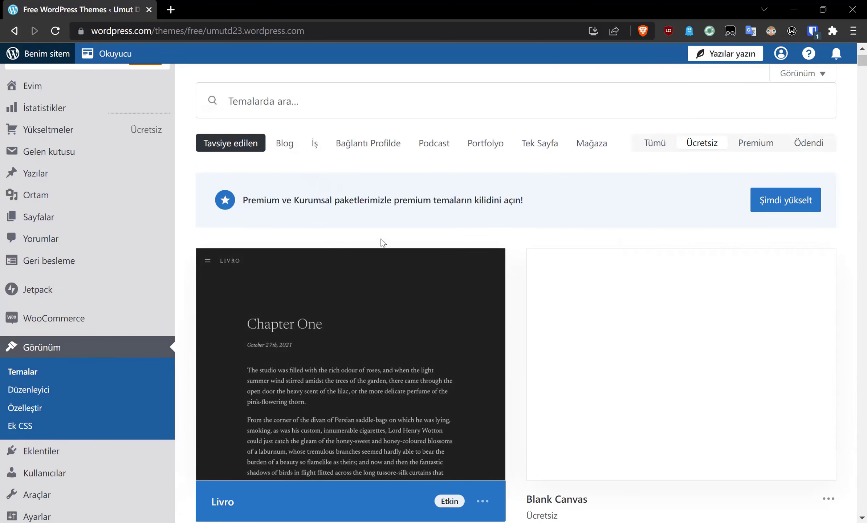
{"action": "scroll", "coordinate": [418, 255], "scroll_direction": "down", "scroll_amount": 2}
{"action": "scroll", "coordinate": [385, 218], "scroll_direction": "up", "scroll_amount": 4}
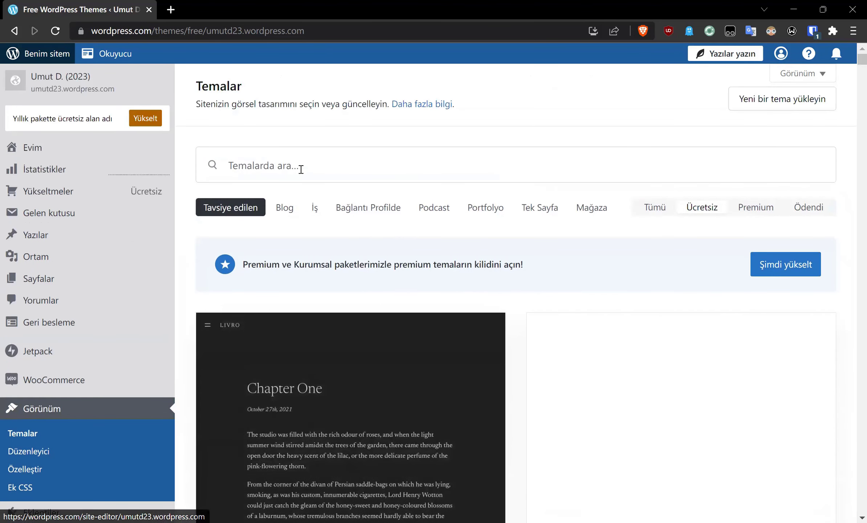
{"action": "left_click", "coordinate": [467, 159]}
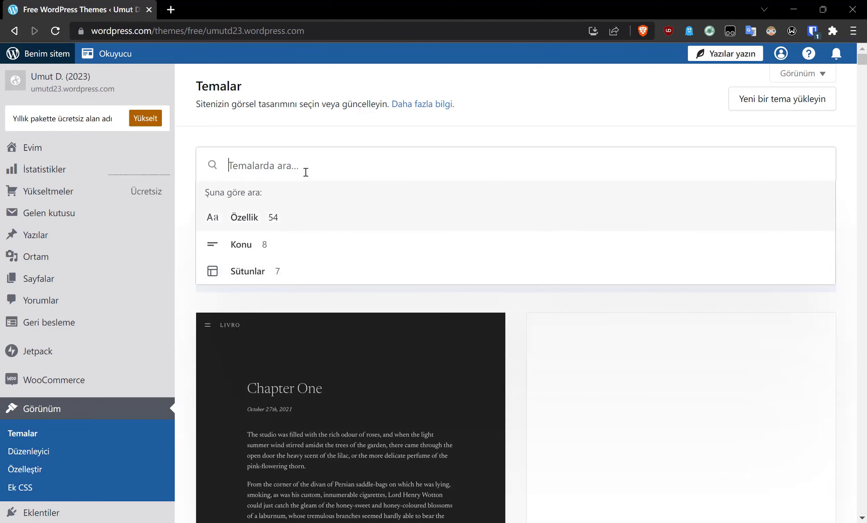
{"action": "key", "text": "Escape"}
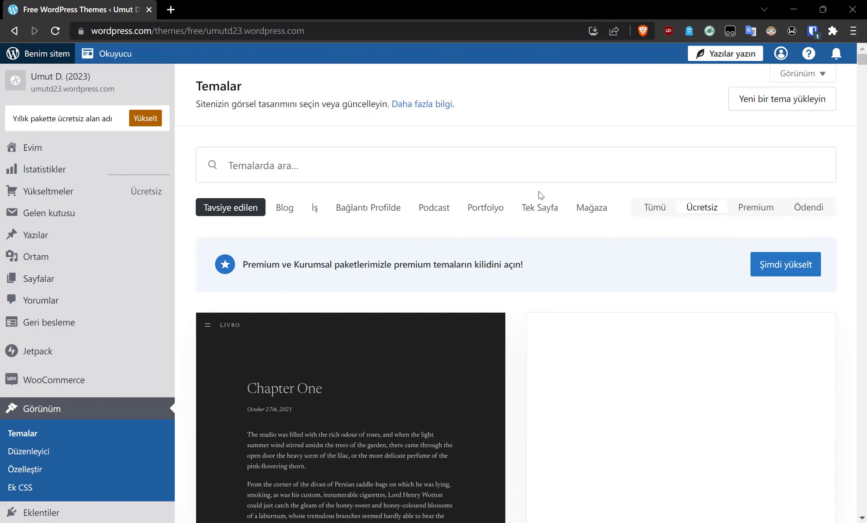
Browse the free themes from Vetro and Adventurer to Bibimbap and Bitácora, reading their descriptions
{"action": "scroll", "coordinate": [518, 205], "scroll_direction": "down", "scroll_amount": 5}
{"action": "scroll", "coordinate": [519, 206], "scroll_direction": "down", "scroll_amount": 5}
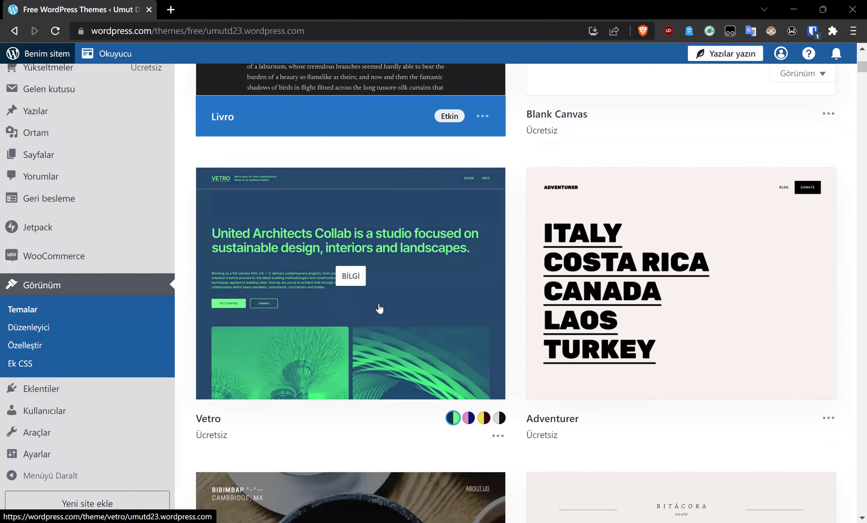
{"action": "mouse_move", "coordinate": [379, 308]}
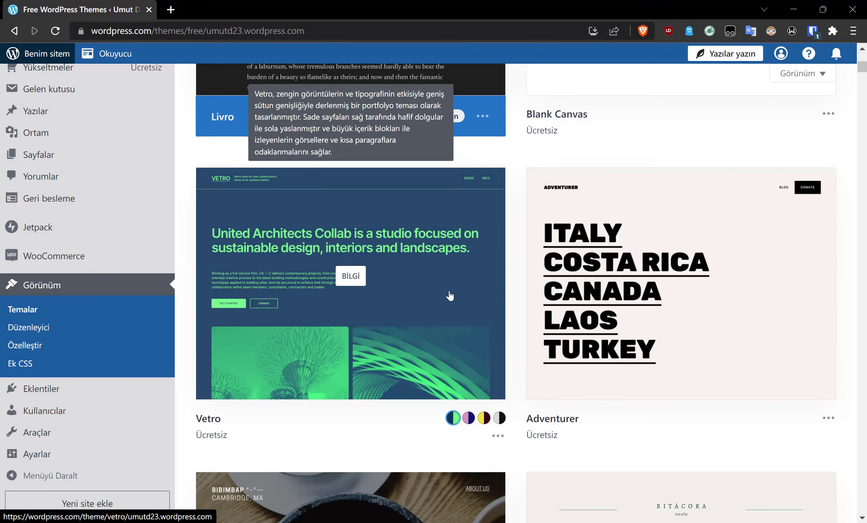
{"action": "mouse_move", "coordinate": [589, 309]}
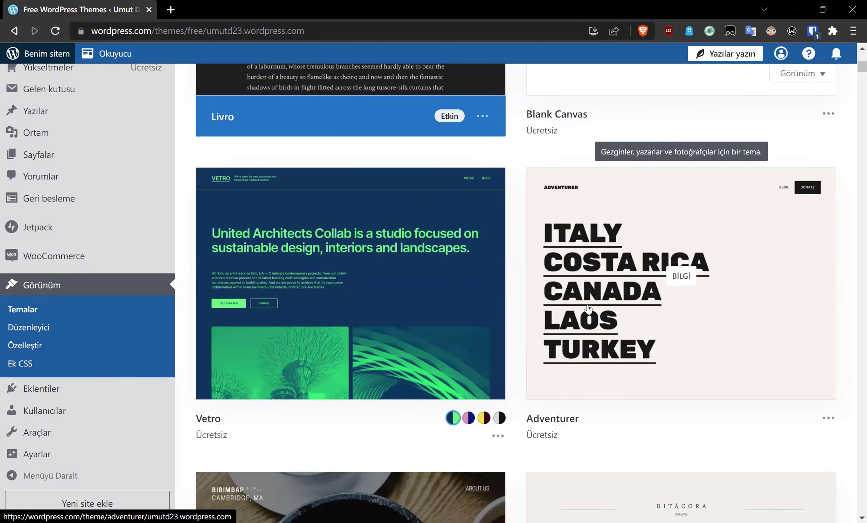
{"action": "scroll", "coordinate": [590, 290], "scroll_direction": "down", "scroll_amount": 2}
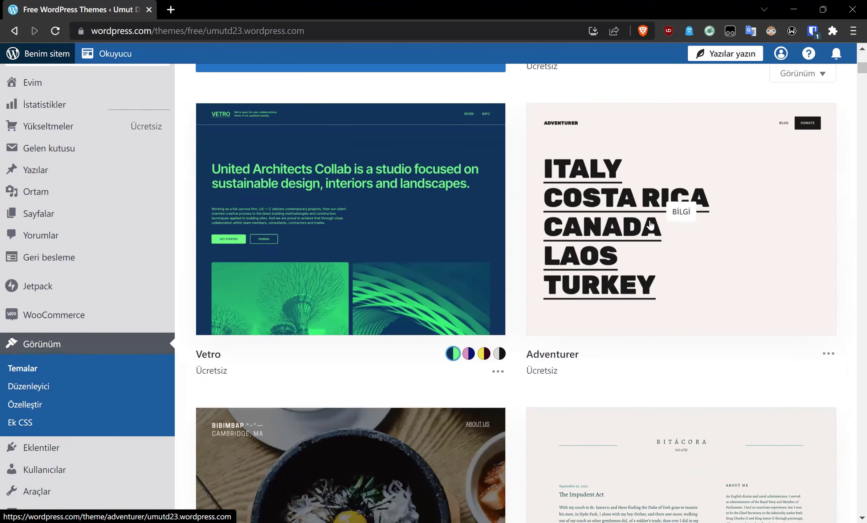
{"action": "mouse_move", "coordinate": [651, 225]}
{"action": "mouse_move", "coordinate": [708, 142]}
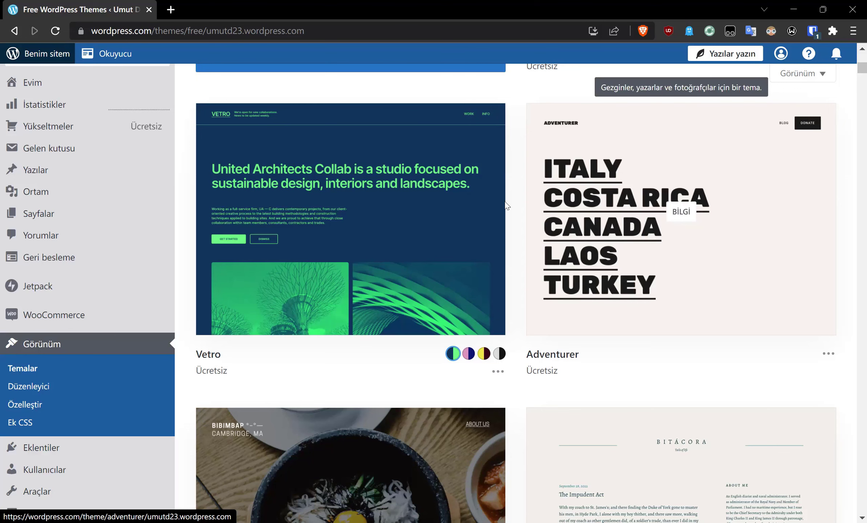
{"action": "scroll", "coordinate": [506, 204], "scroll_direction": "down", "scroll_amount": 5}
{"action": "scroll", "coordinate": [504, 202], "scroll_direction": "down", "scroll_amount": 2}
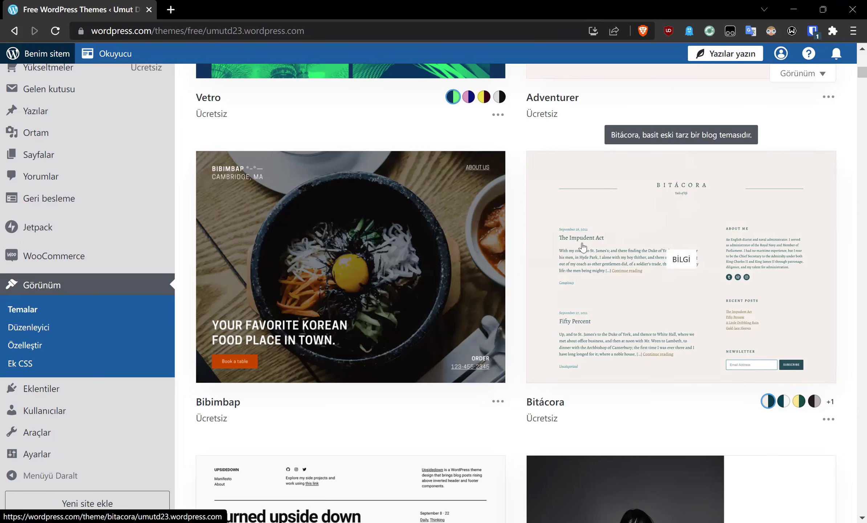
Examine further free themes in the list, from Upsidedown and Tú through Masu, Pixl and Rainfall
{"action": "scroll", "coordinate": [582, 247], "scroll_direction": "down", "scroll_amount": 5}
{"action": "scroll", "coordinate": [582, 246], "scroll_direction": "down", "scroll_amount": 3}
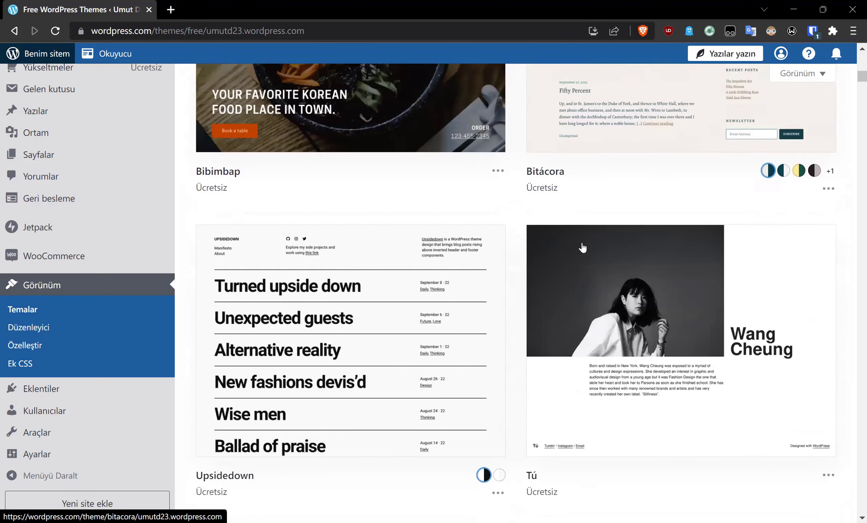
{"action": "mouse_move", "coordinate": [452, 252]}
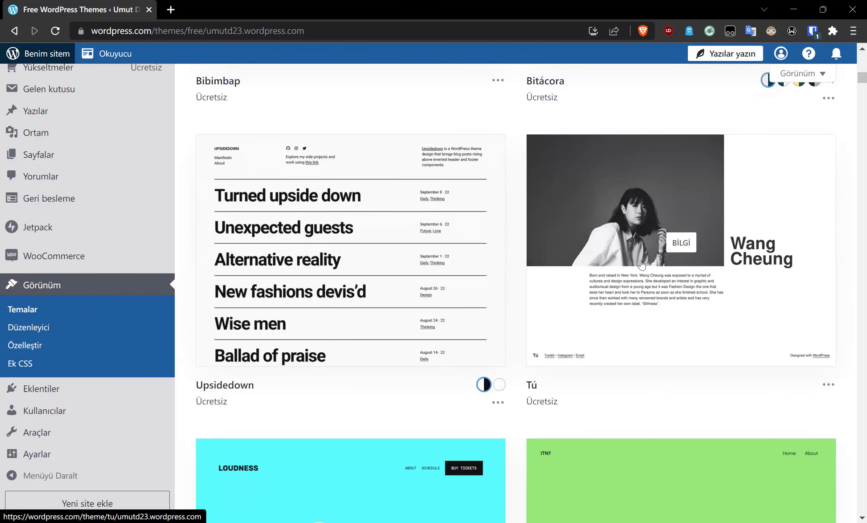
{"action": "mouse_move", "coordinate": [641, 265]}
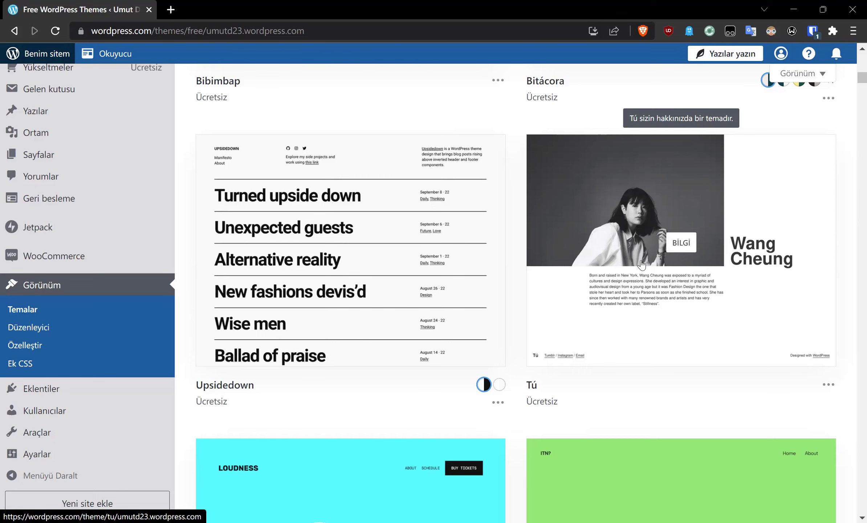
{"action": "scroll", "coordinate": [503, 276], "scroll_direction": "down", "scroll_amount": 2}
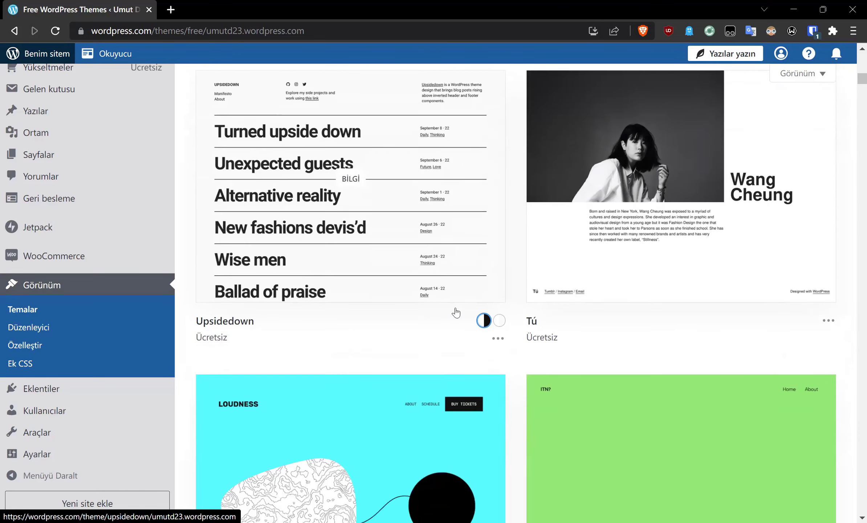
{"action": "scroll", "coordinate": [521, 279], "scroll_direction": "down", "scroll_amount": 12}
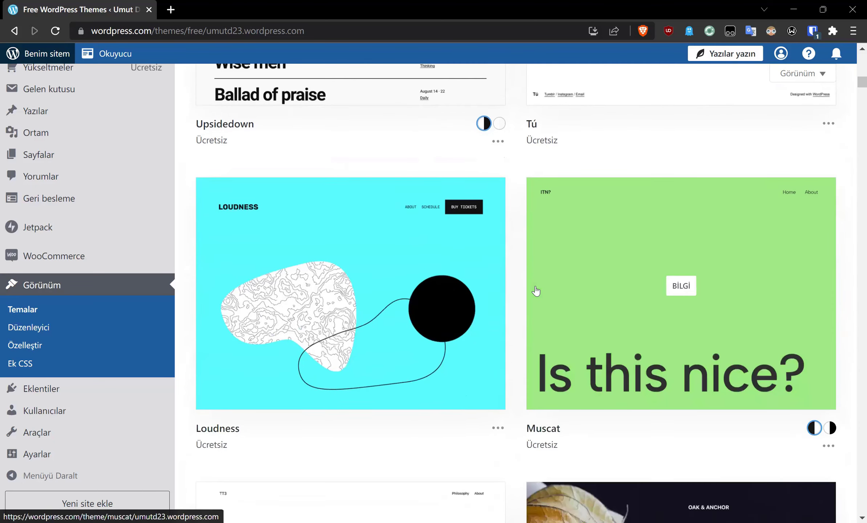
{"action": "scroll", "coordinate": [533, 290], "scroll_direction": "down", "scroll_amount": 6}
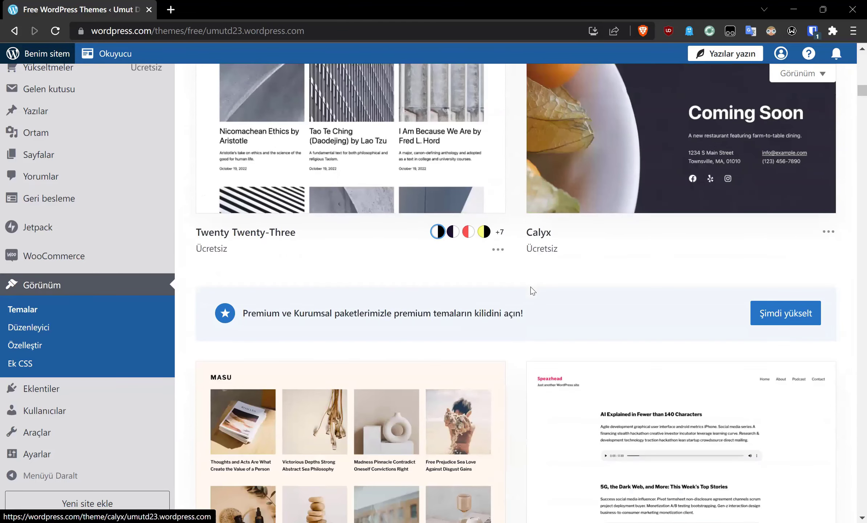
{"action": "scroll", "coordinate": [529, 352], "scroll_direction": "down", "scroll_amount": 3}
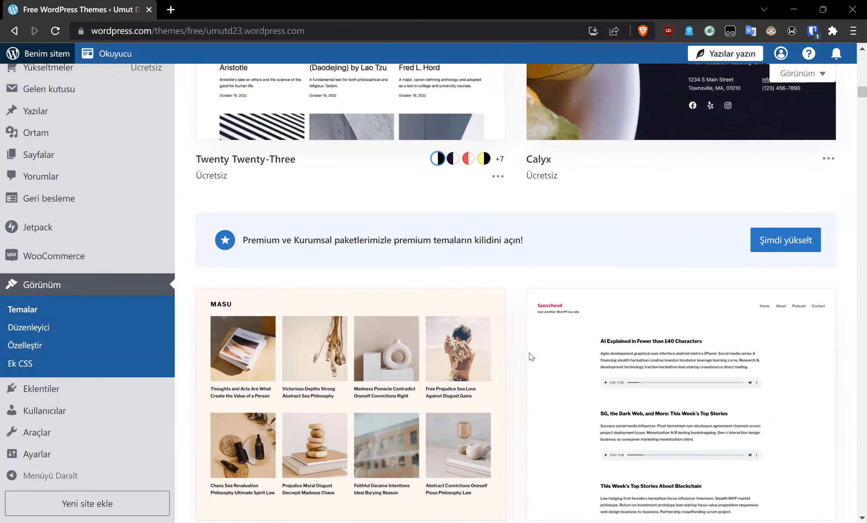
{"action": "scroll", "coordinate": [530, 358], "scroll_direction": "down", "scroll_amount": 5}
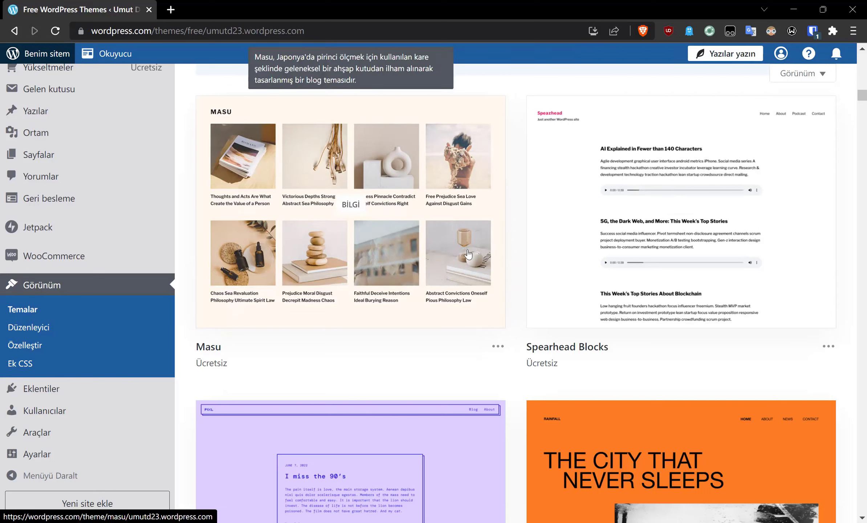
{"action": "scroll", "coordinate": [525, 250], "scroll_direction": "down", "scroll_amount": 5}
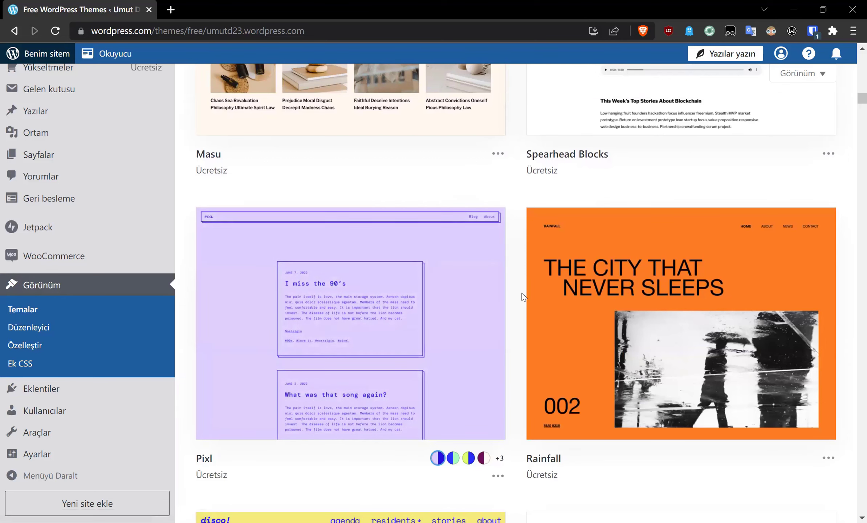
Return to the Bitácora theme in the list and open its details page to view its available styles
{"action": "scroll", "coordinate": [523, 296], "scroll_direction": "up", "scroll_amount": 5}
{"action": "scroll", "coordinate": [523, 296], "scroll_direction": "up", "scroll_amount": 20}
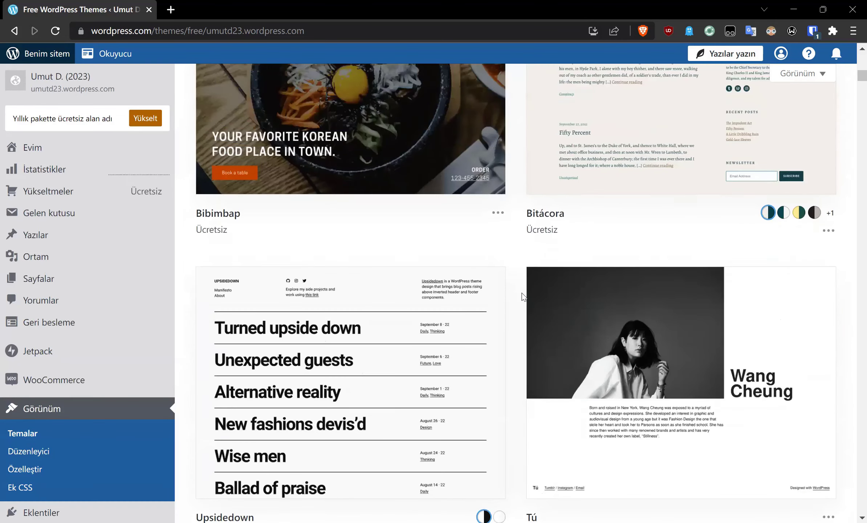
{"action": "scroll", "coordinate": [523, 296], "scroll_direction": "up", "scroll_amount": 3}
{"action": "mouse_move", "coordinate": [631, 247]}
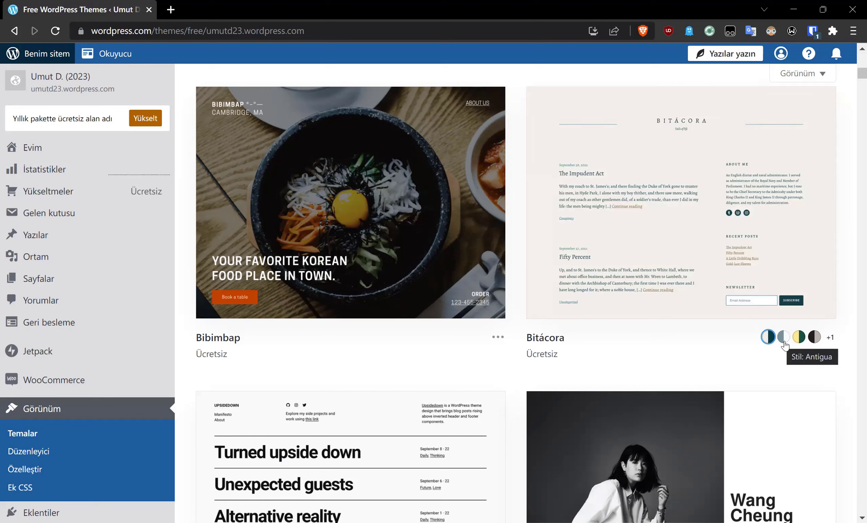
{"action": "mouse_move", "coordinate": [641, 253]}
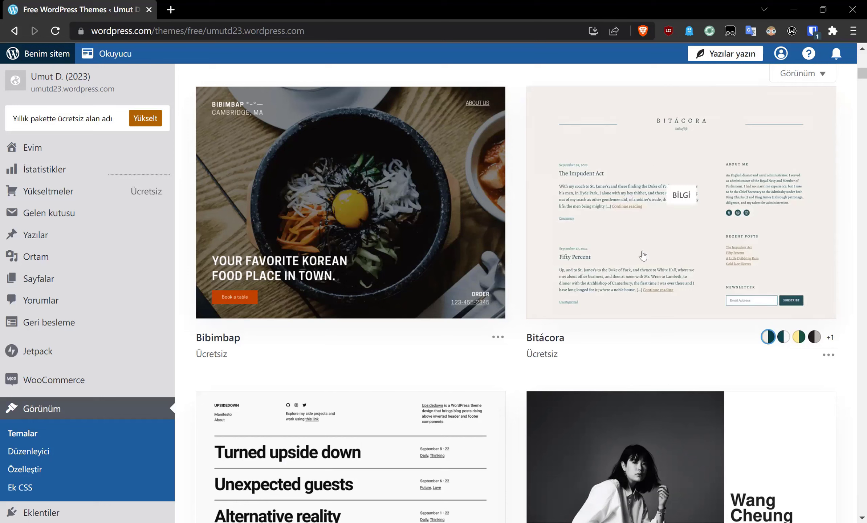
{"action": "left_click", "coordinate": [685, 234]}
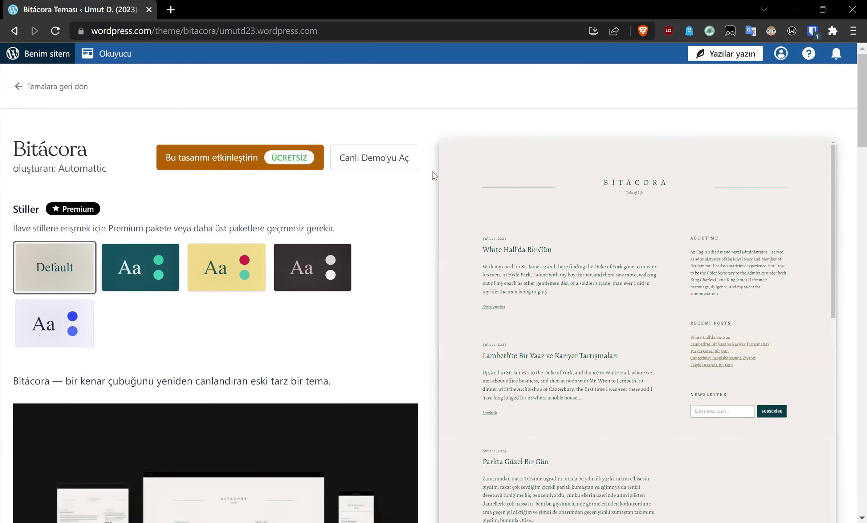
{"action": "scroll", "coordinate": [430, 175], "scroll_direction": "down", "scroll_amount": 2}
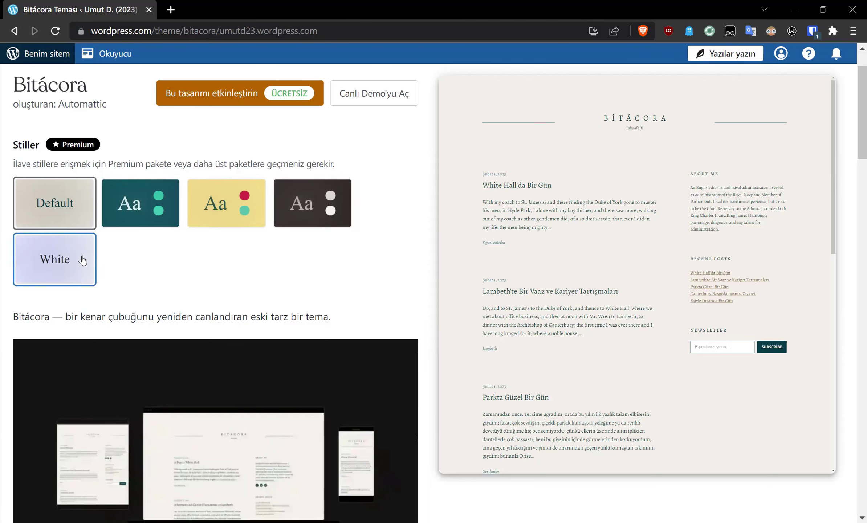
Preview the Bitácora theme in its White style, then switch the preview back to the Default style
{"action": "left_click", "coordinate": [91, 244]}
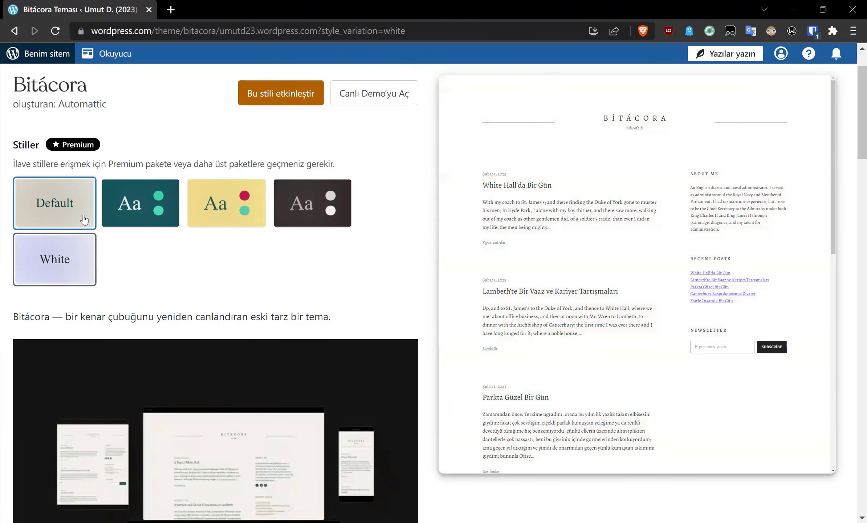
{"action": "left_click", "coordinate": [92, 219]}
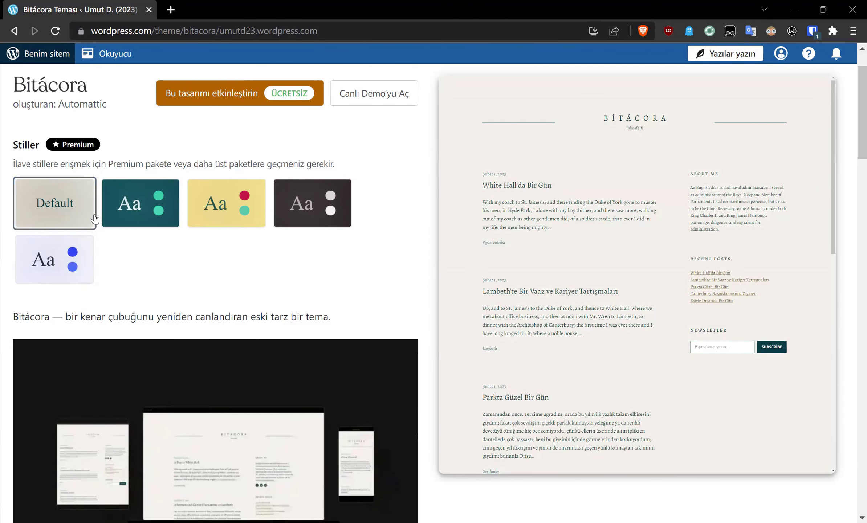
{"action": "scroll", "coordinate": [94, 219], "scroll_direction": "down", "scroll_amount": 2}
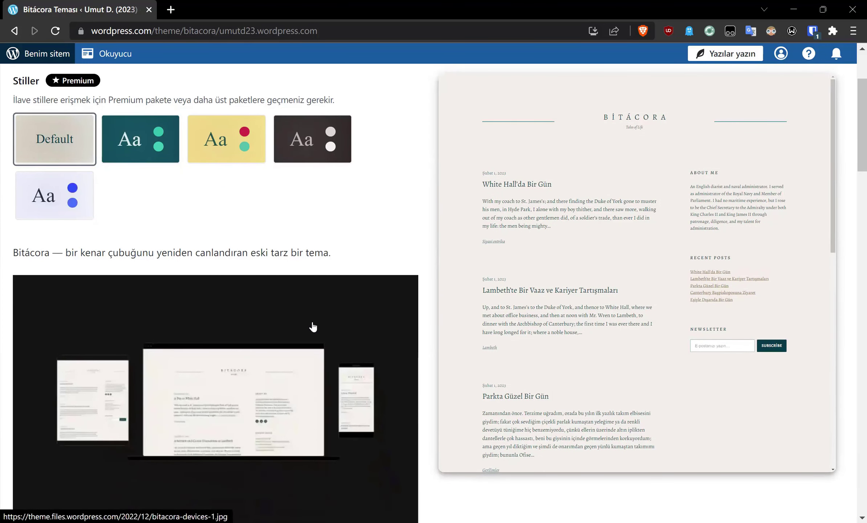
{"action": "scroll", "coordinate": [316, 327], "scroll_direction": "down", "scroll_amount": 2}
{"action": "scroll", "coordinate": [321, 326], "scroll_direction": "up", "scroll_amount": 5}
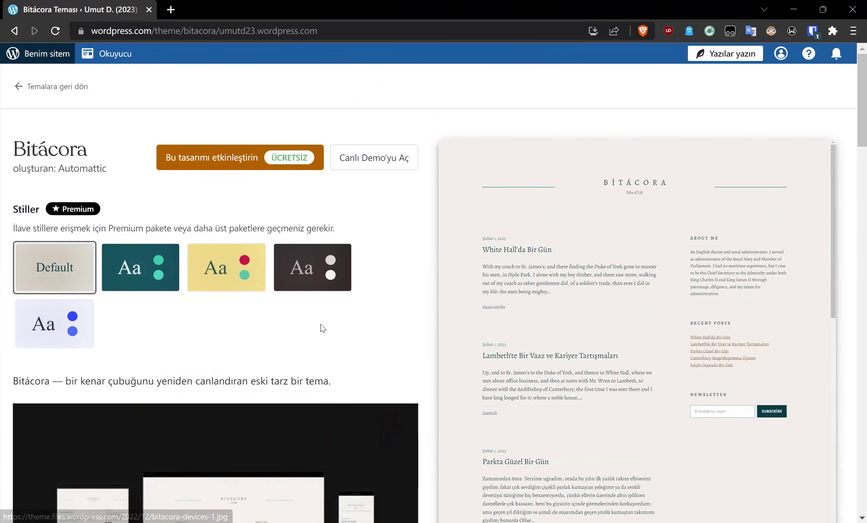
Read through the Bitácora details page, including its Düzen and Stil sections and the site content editing guidance
{"action": "scroll", "coordinate": [270, 196], "scroll_direction": "down", "scroll_amount": 10}
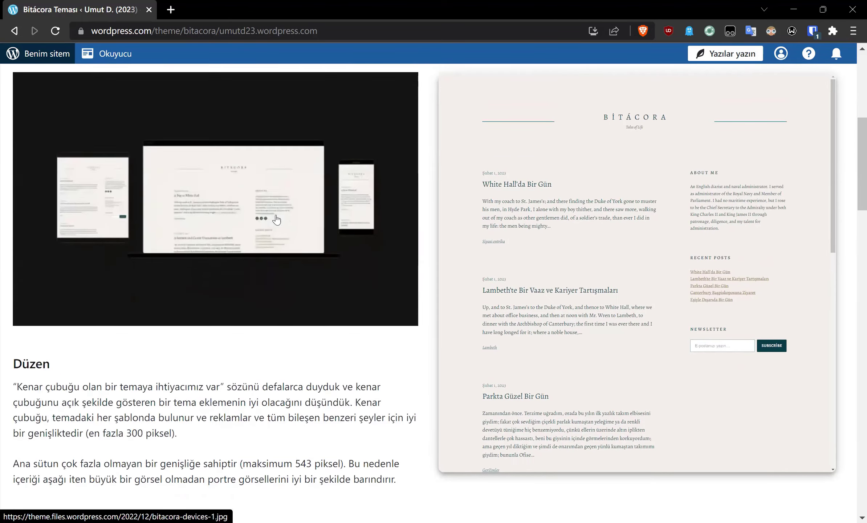
{"action": "scroll", "coordinate": [276, 219], "scroll_direction": "down", "scroll_amount": 3}
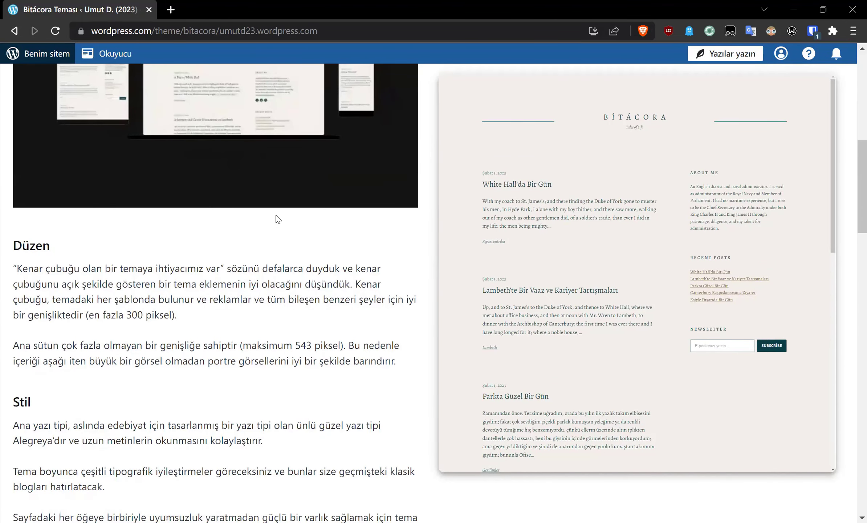
{"action": "scroll", "coordinate": [278, 219], "scroll_direction": "down", "scroll_amount": 2}
{"action": "scroll", "coordinate": [276, 216], "scroll_direction": "down", "scroll_amount": 4}
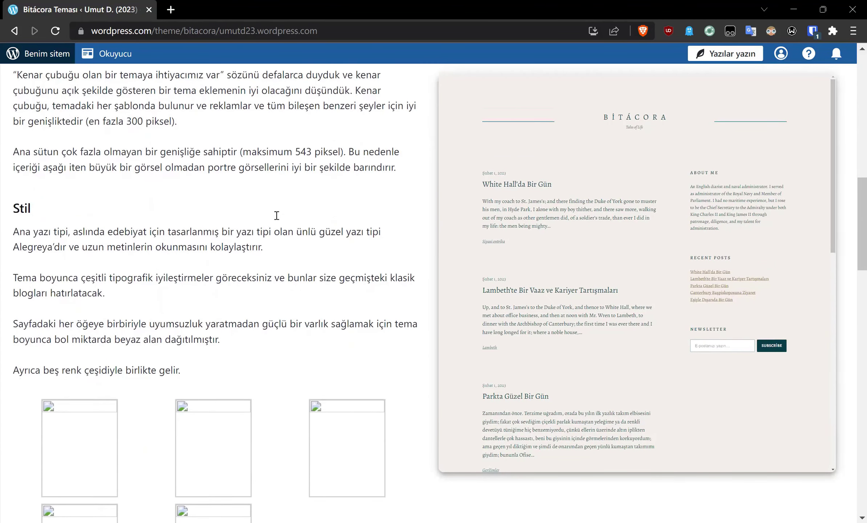
{"action": "scroll", "coordinate": [277, 216], "scroll_direction": "down", "scroll_amount": 10}
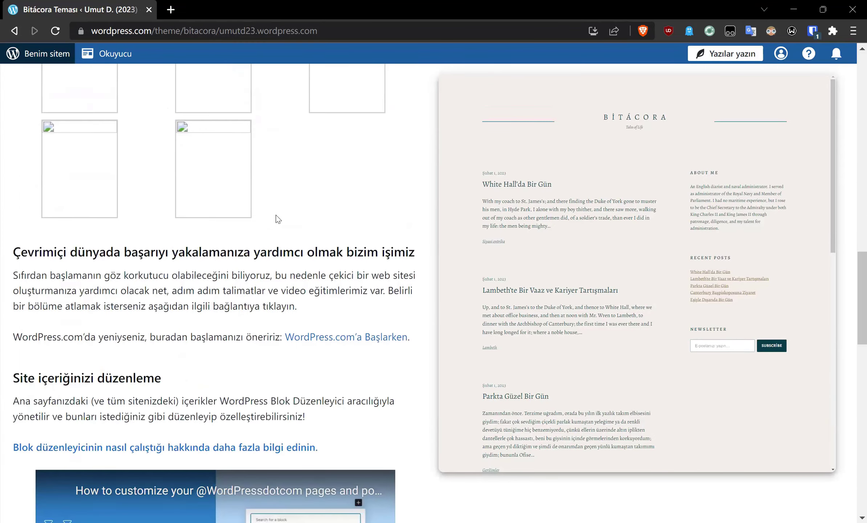
{"action": "scroll", "coordinate": [278, 219], "scroll_direction": "up", "scroll_amount": 20}
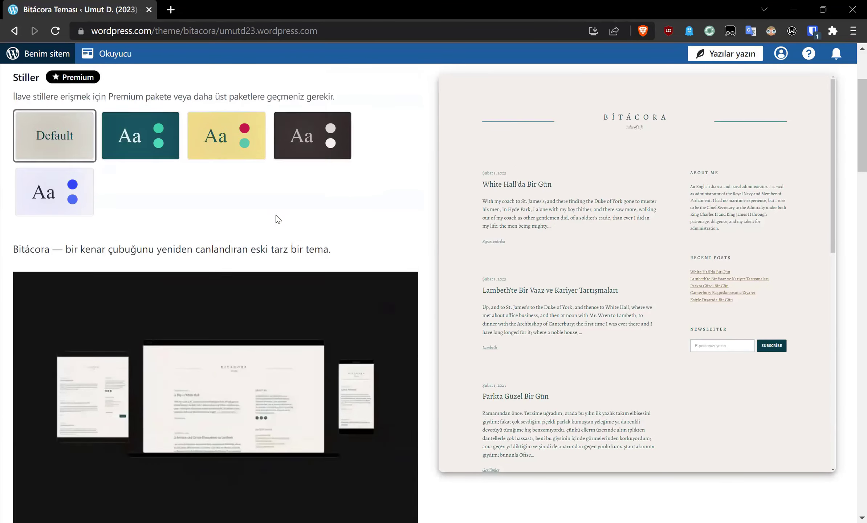
{"action": "scroll", "coordinate": [276, 218], "scroll_direction": "up", "scroll_amount": 2}
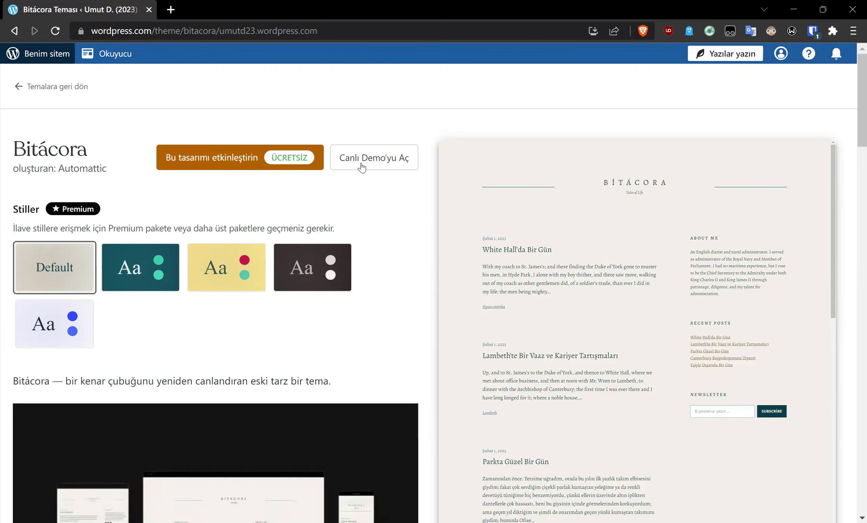
Open the live demo of the Bitácora theme and look over its header, posts and sidebar
{"action": "left_click", "coordinate": [361, 167]}
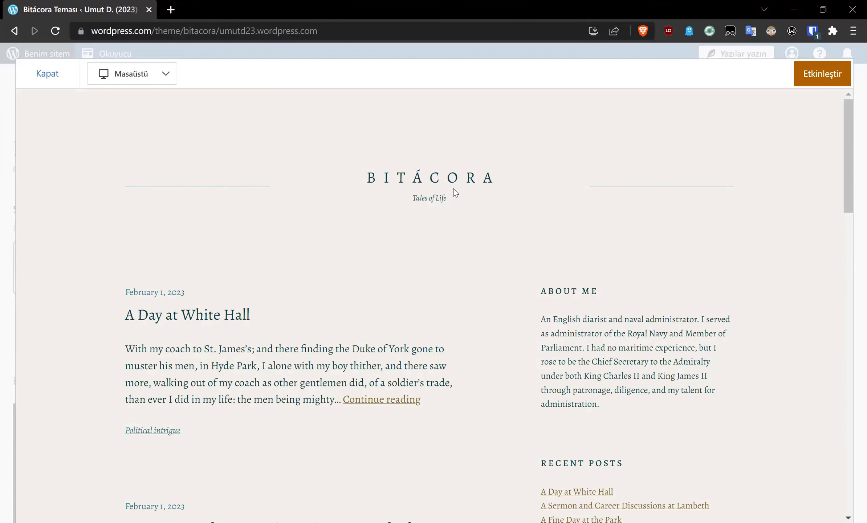
{"action": "scroll", "coordinate": [454, 192], "scroll_direction": "down", "scroll_amount": 2}
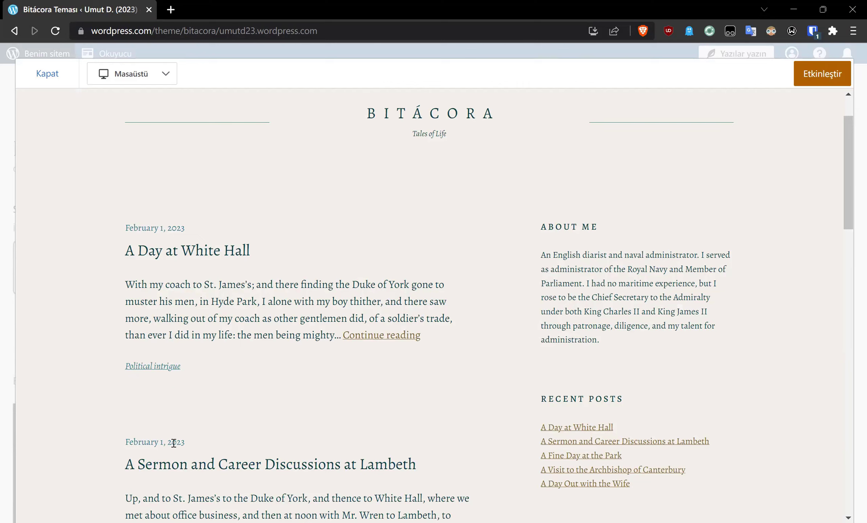
{"action": "scroll", "coordinate": [236, 404], "scroll_direction": "up", "scroll_amount": 2}
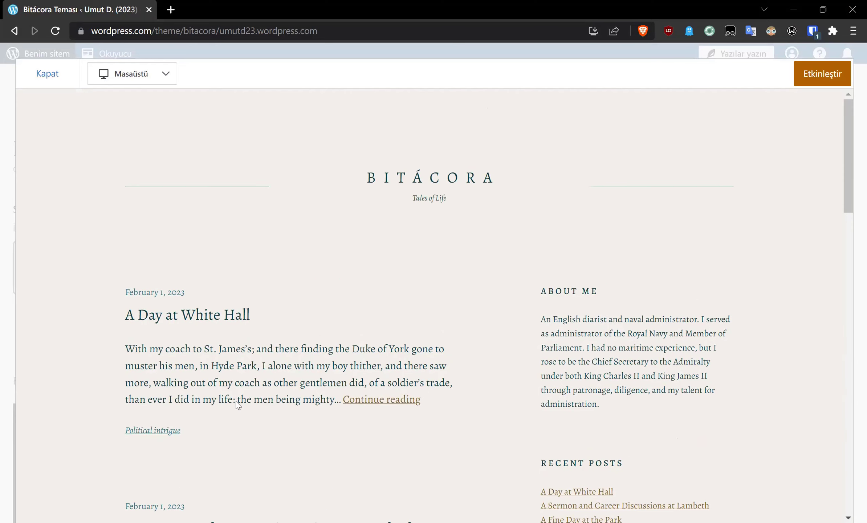
Preview the Bitácora demo in the Tablet and Telefon sizes, and return to the Masaüstü view
{"action": "left_click", "coordinate": [156, 75]}
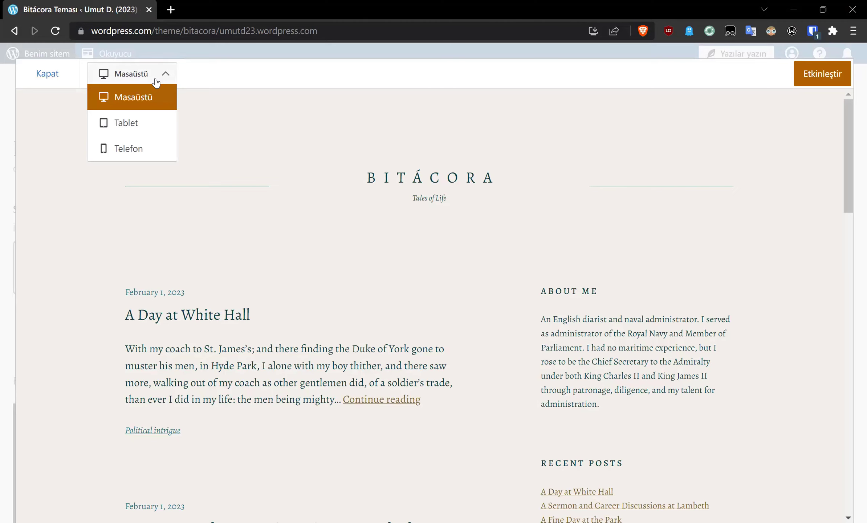
{"action": "left_click", "coordinate": [156, 124]}
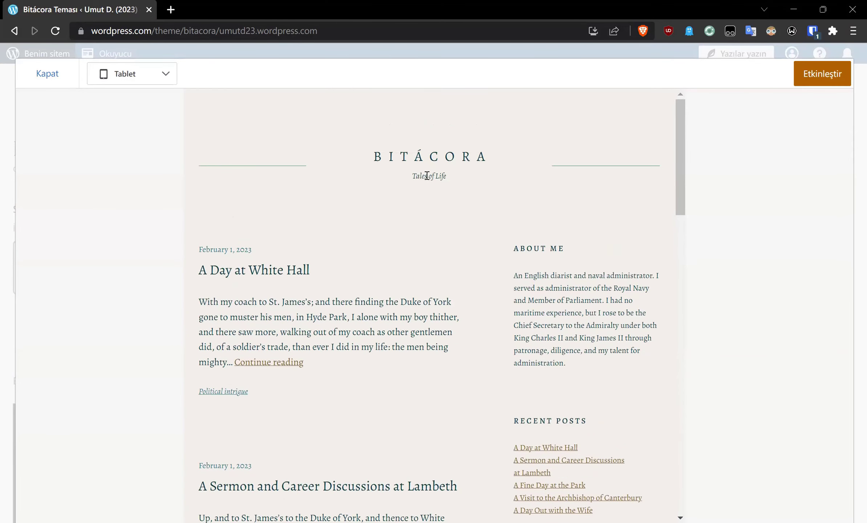
{"action": "left_click", "coordinate": [145, 74]}
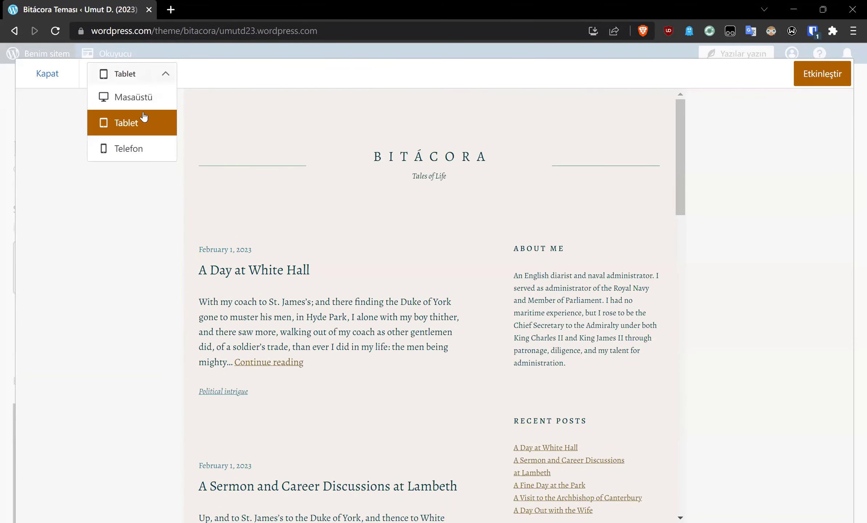
{"action": "left_click", "coordinate": [139, 151]}
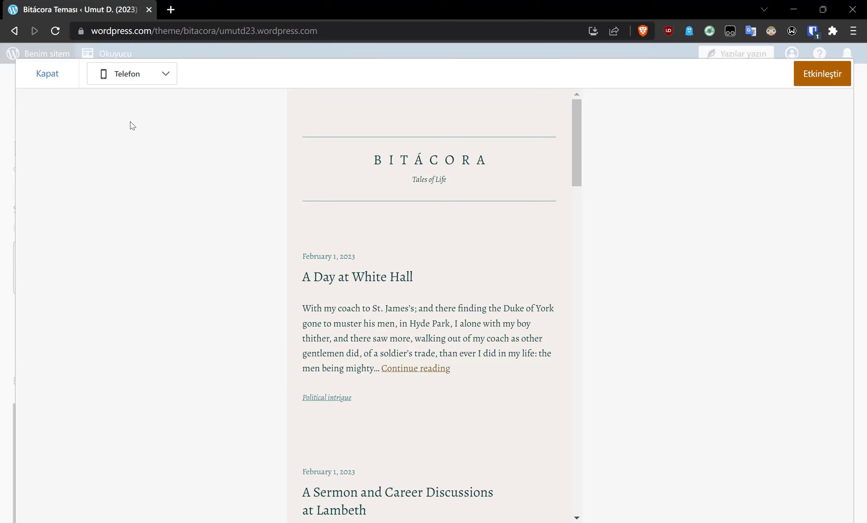
{"action": "left_click", "coordinate": [135, 81]}
{"action": "left_click", "coordinate": [142, 100]}
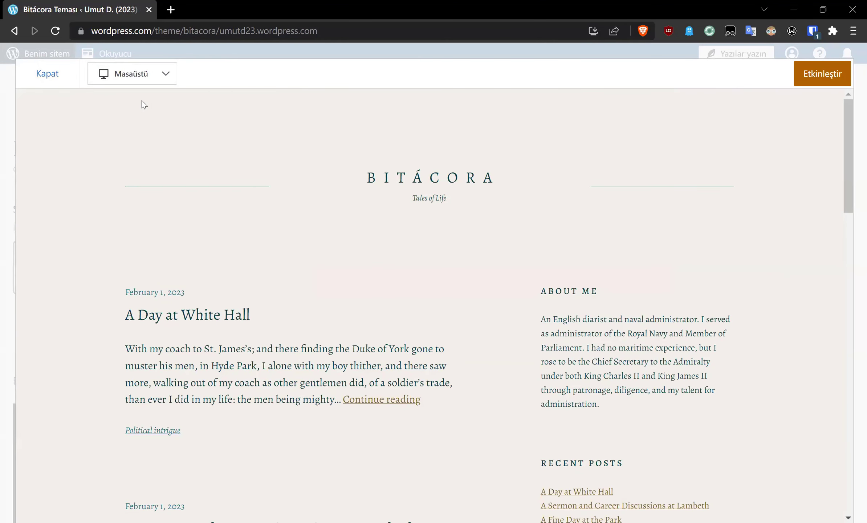
Activate the Bitácora theme while keeping the existing homepage content, and open the site to view it
{"action": "left_click", "coordinate": [813, 74]}
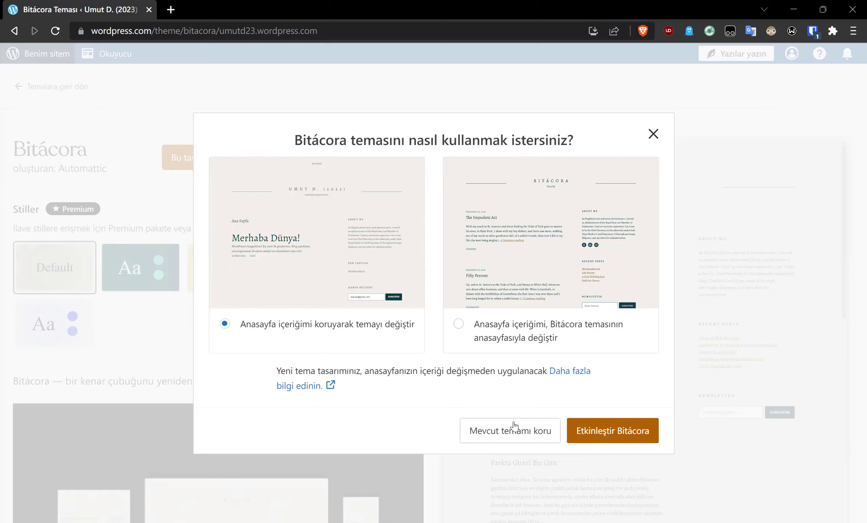
{"action": "left_click", "coordinate": [625, 435]}
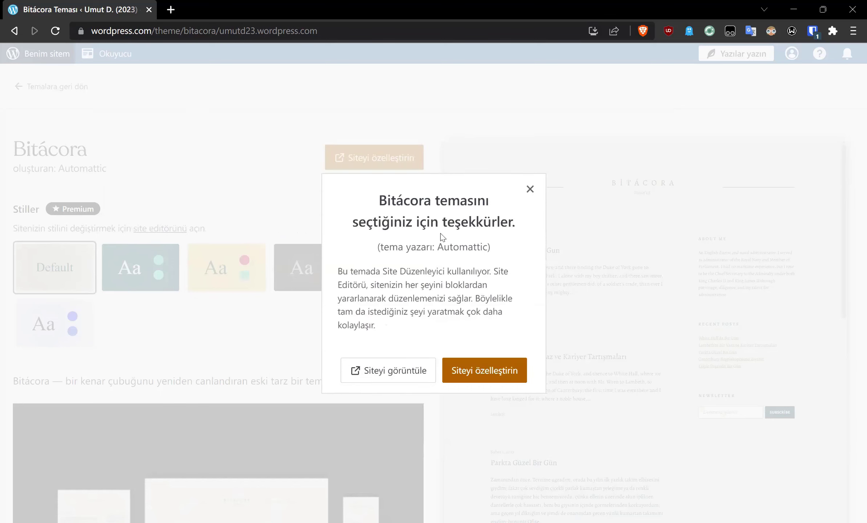
{"action": "left_click", "coordinate": [401, 373]}
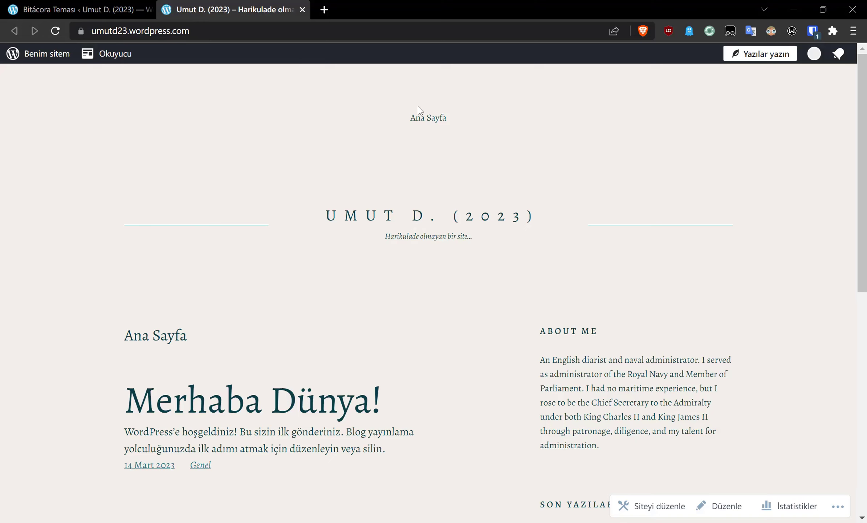
Examine the site's title, tagline and the Merhaba Dünya! post under the new theme
{"action": "scroll", "coordinate": [419, 106], "scroll_direction": "down", "scroll_amount": 2}
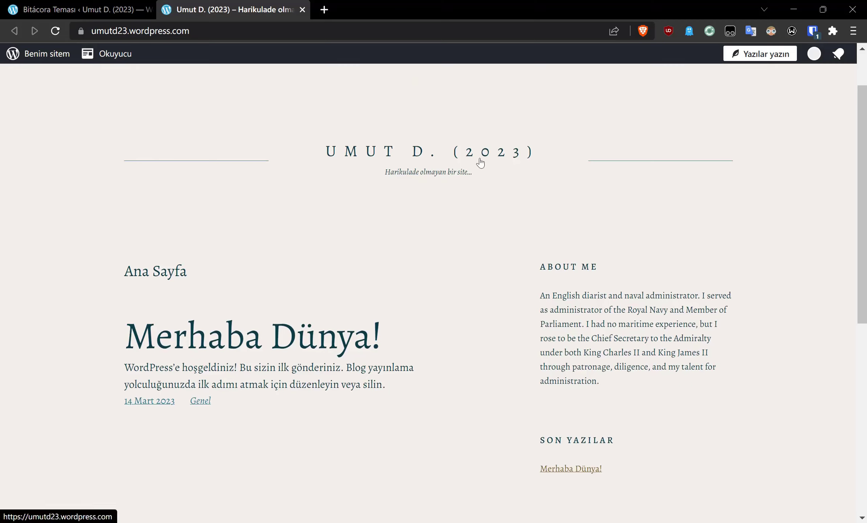
{"action": "left_click_drag", "start_coordinate": [426, 173], "coordinate": [482, 178]}
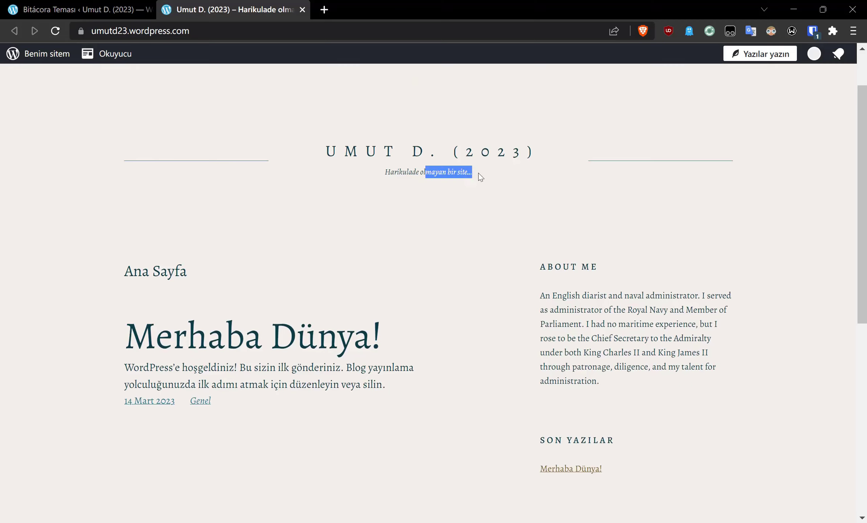
{"action": "left_click", "coordinate": [481, 177]}
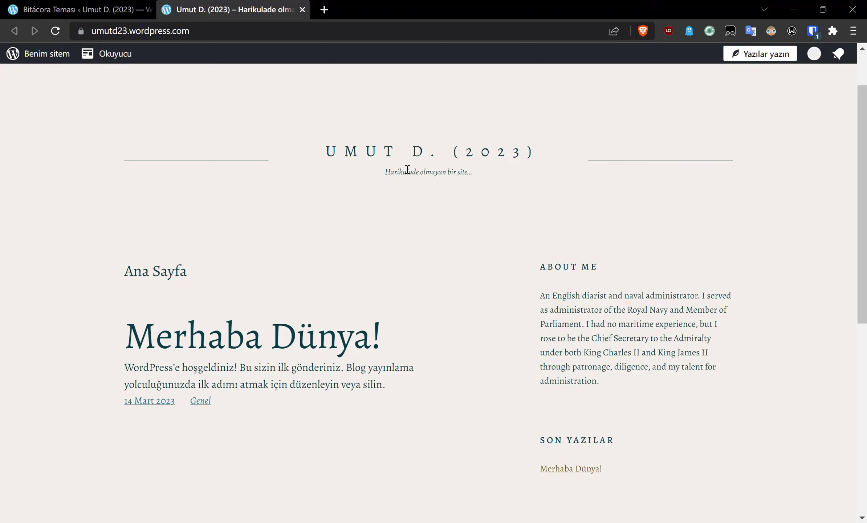
{"action": "scroll", "coordinate": [406, 169], "scroll_direction": "down", "scroll_amount": 2}
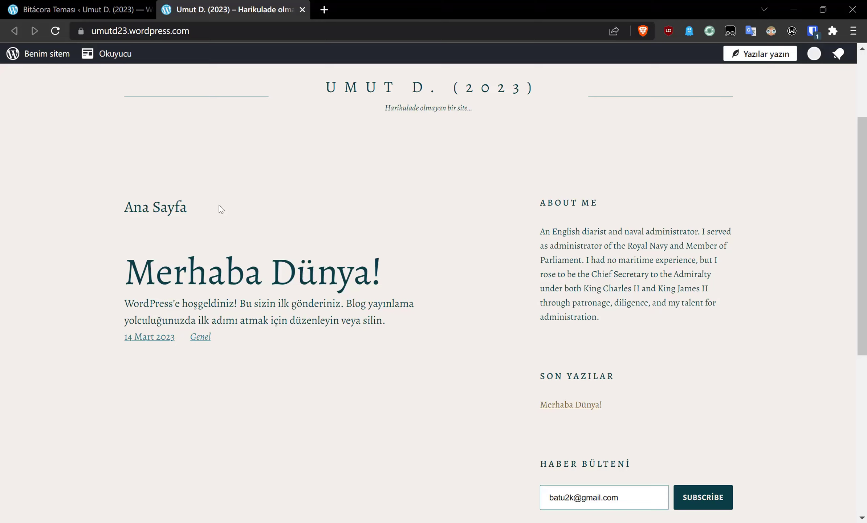
{"action": "scroll", "coordinate": [218, 203], "scroll_direction": "down", "scroll_amount": 2}
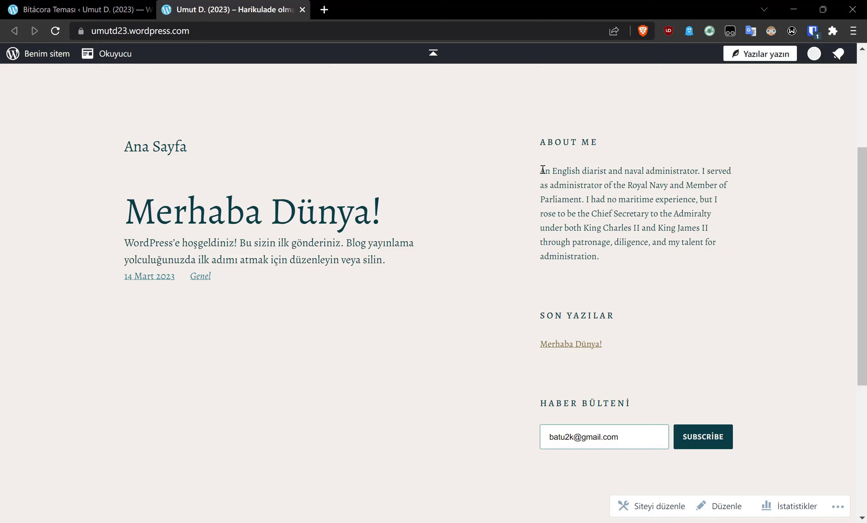
Look over the About Me text, recent posts, newsletter form and footer links down the homepage
{"action": "left_click_drag", "start_coordinate": [541, 170], "coordinate": [610, 253]}
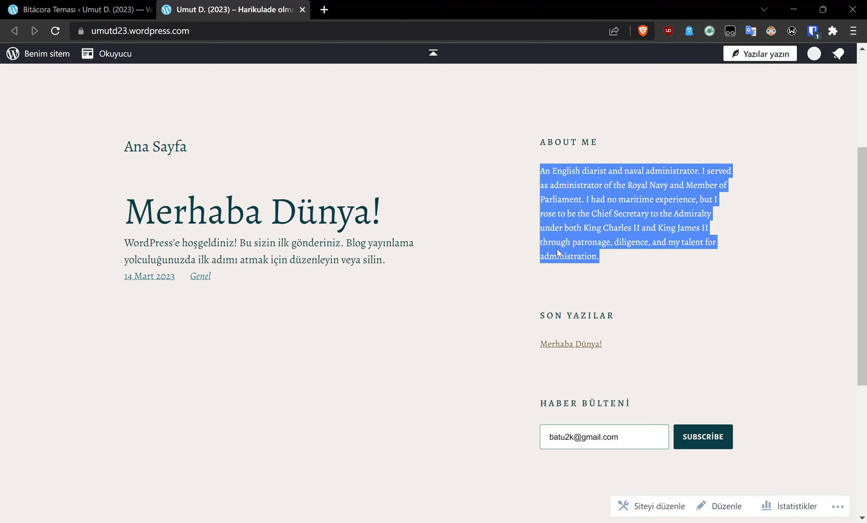
{"action": "scroll", "coordinate": [511, 250], "scroll_direction": "down", "scroll_amount": 5}
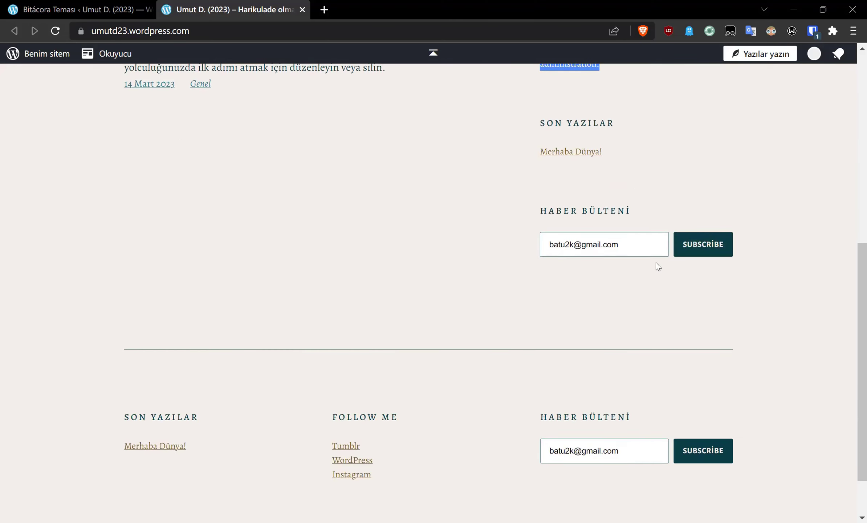
{"action": "scroll", "coordinate": [655, 263], "scroll_direction": "down", "scroll_amount": 2}
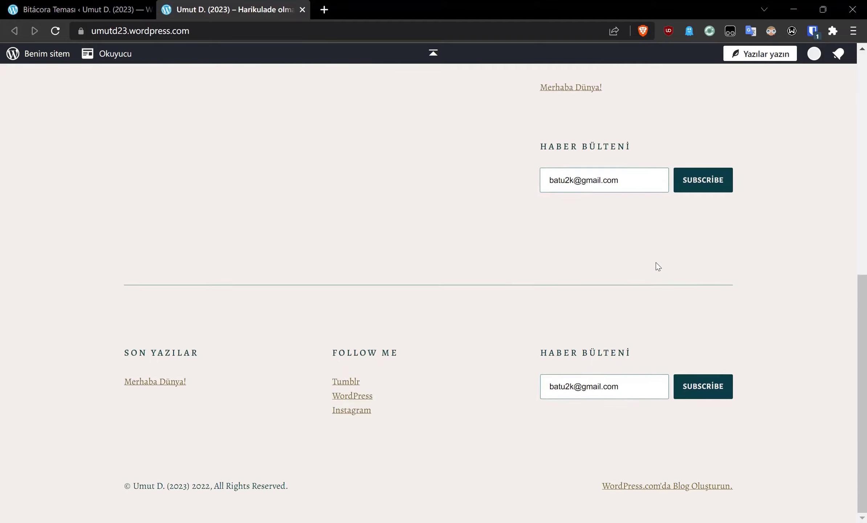
{"action": "scroll", "coordinate": [656, 262], "scroll_direction": "up", "scroll_amount": 2}
{"action": "scroll", "coordinate": [656, 263], "scroll_direction": "down", "scroll_amount": 2}
{"action": "scroll", "coordinate": [224, 373], "scroll_direction": "up", "scroll_amount": 15}
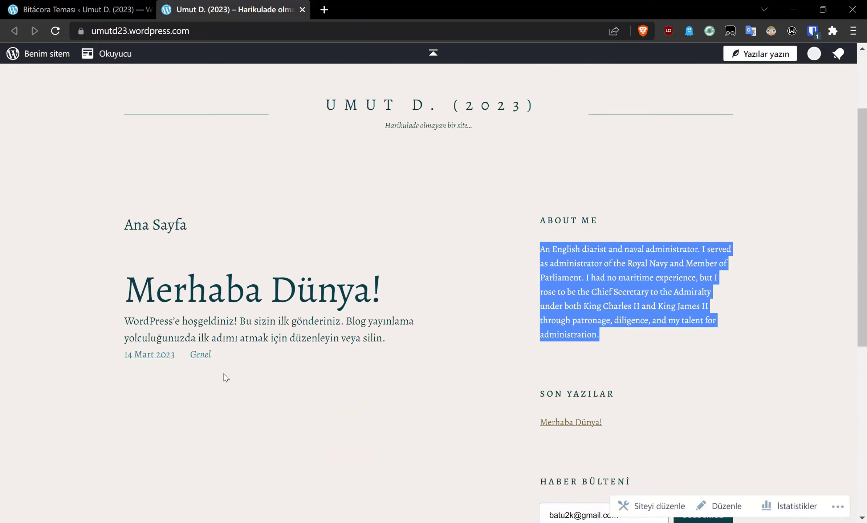
{"action": "scroll", "coordinate": [223, 374], "scroll_direction": "up", "scroll_amount": 3}
{"action": "left_click", "coordinate": [409, 337]}
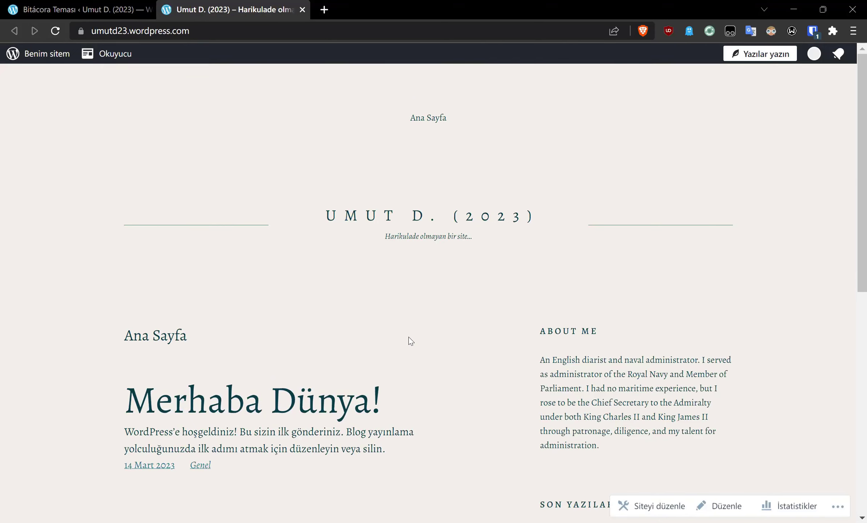
Return to the theme page, dismiss the thank-you dialog, and go to the site's dashboard home to show the Görünüm options
{"action": "left_click", "coordinate": [153, 3]}
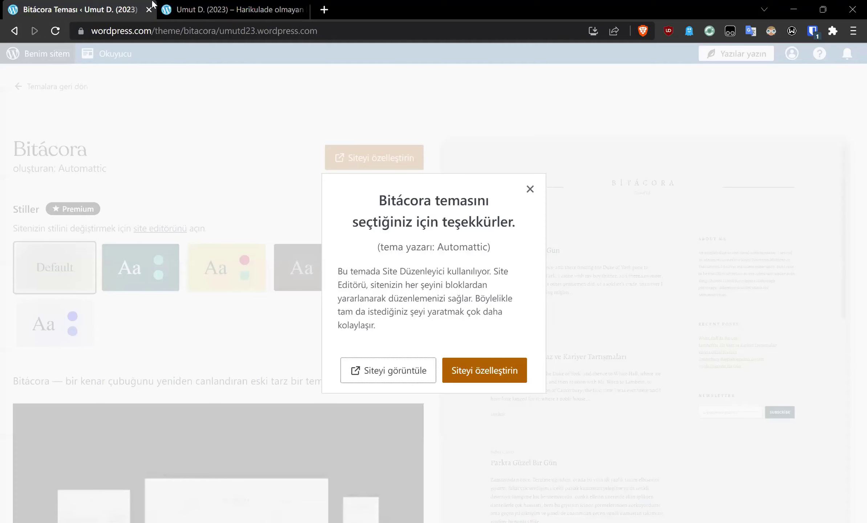
{"action": "left_click", "coordinate": [530, 190]}
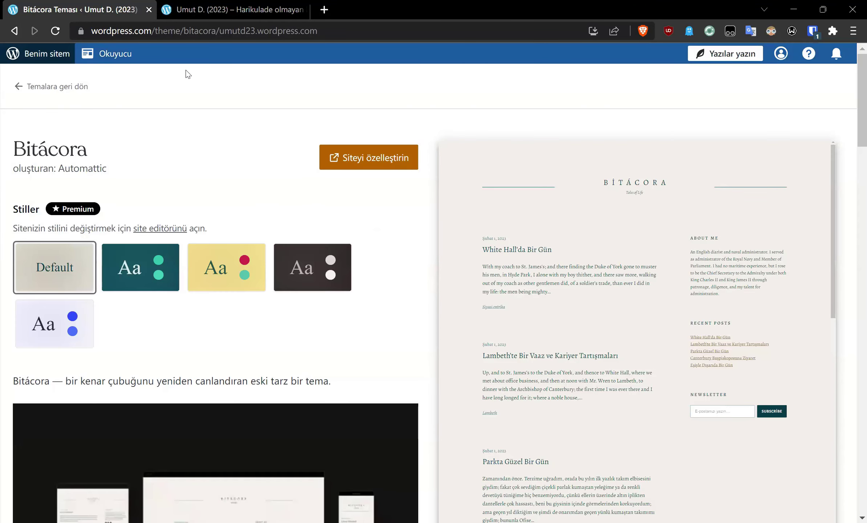
{"action": "left_click", "coordinate": [60, 61]}
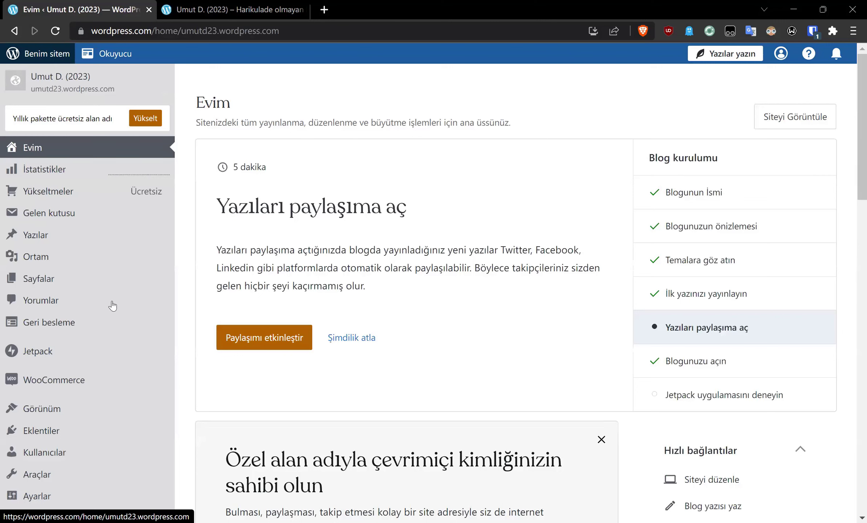
{"action": "mouse_move", "coordinate": [109, 409]}
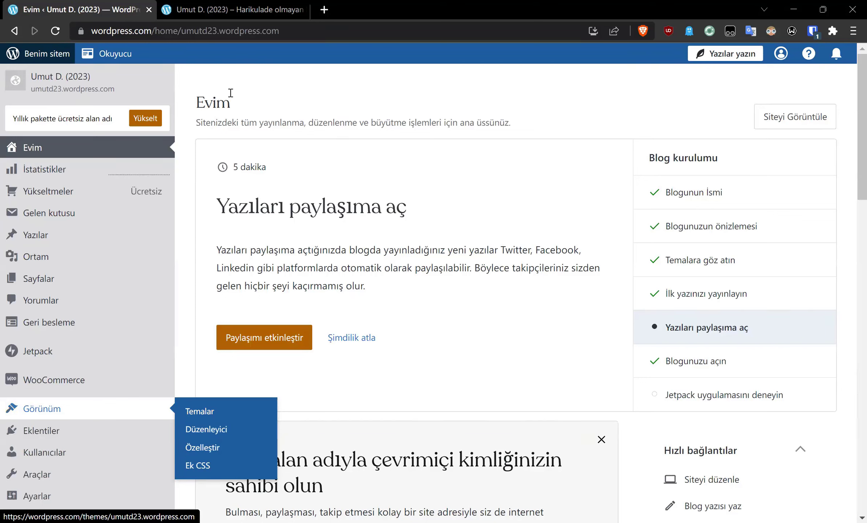
{"action": "left_click", "coordinate": [246, 8]}
{"action": "left_click", "coordinate": [109, 8]}
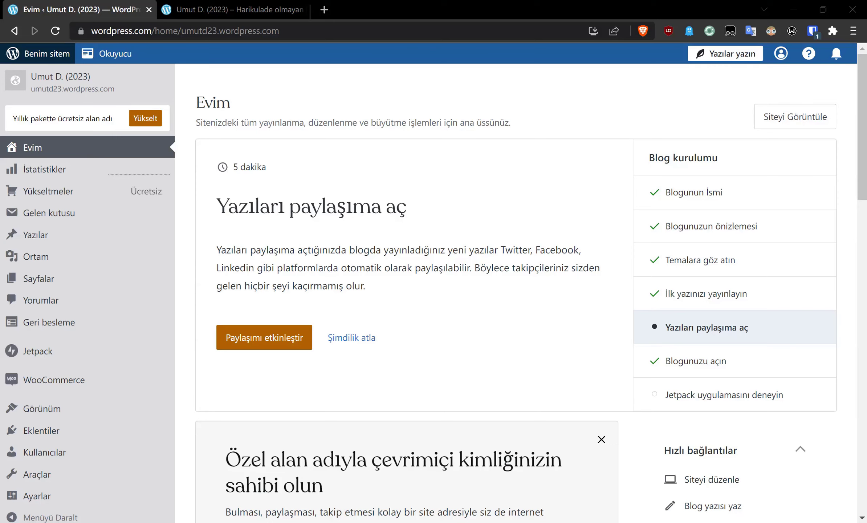
Open bizevdeyokuz.com in a new browser tab as an example blog
{"action": "left_click", "coordinate": [321, 11]}
{"action": "type", "text": "ben"}
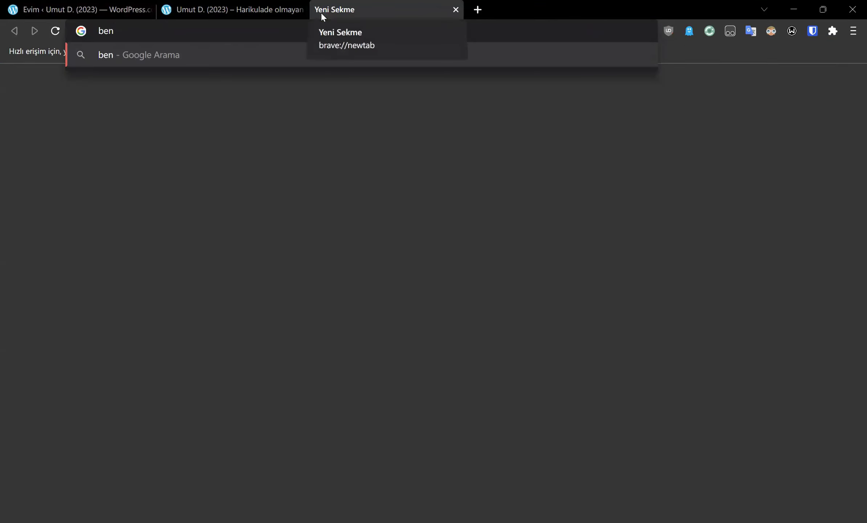
{"action": "key", "text": "BackSpace"}
{"action": "key", "text": "BackSpace"}
{"action": "type", "text": "iz"}
{"action": "key", "text": "End"}
{"action": "key", "text": "Return"}
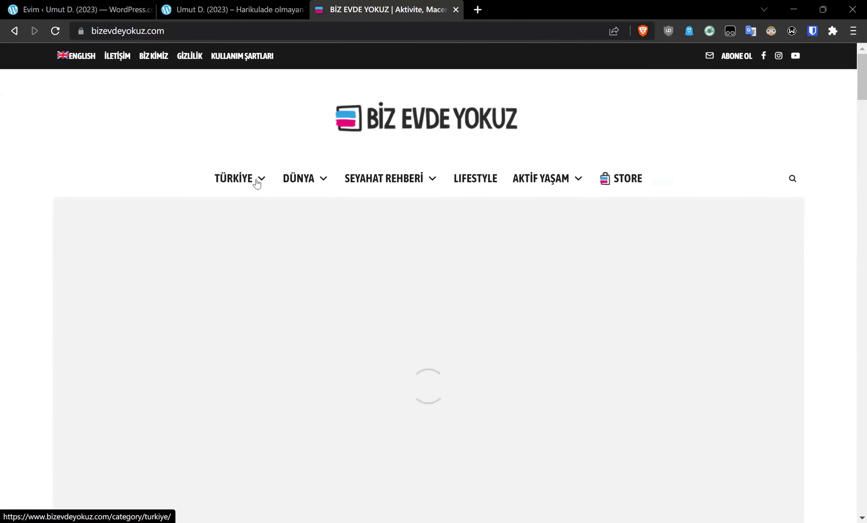
View the Türkiye category page of the example blog and open its Lifestyle category
{"action": "scroll", "coordinate": [258, 184], "scroll_direction": "down", "scroll_amount": 2}
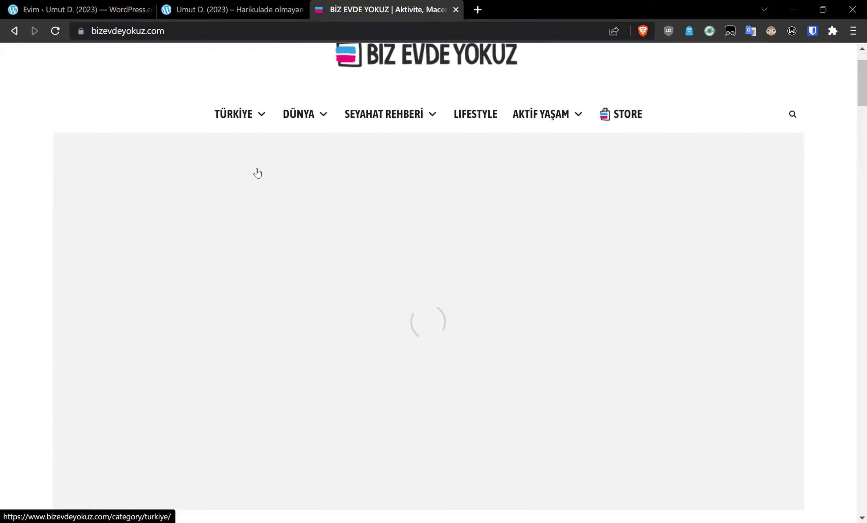
{"action": "left_click", "coordinate": [258, 120]}
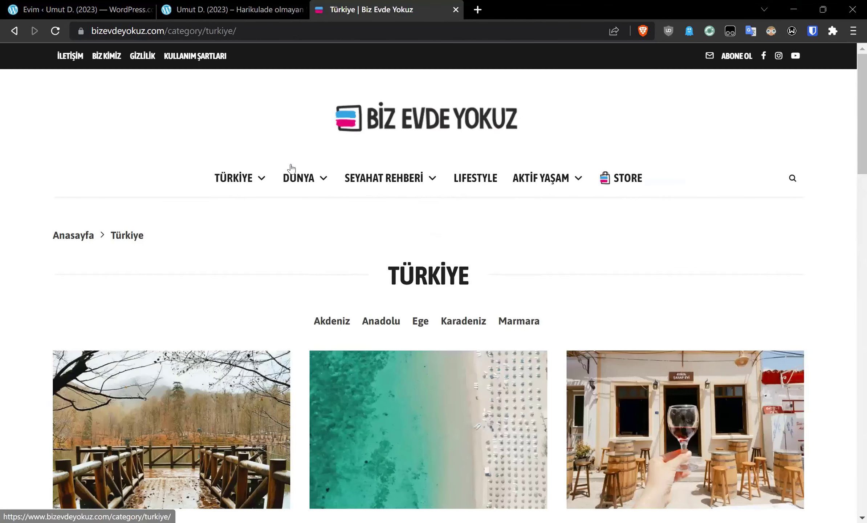
{"action": "left_click", "coordinate": [476, 183]}
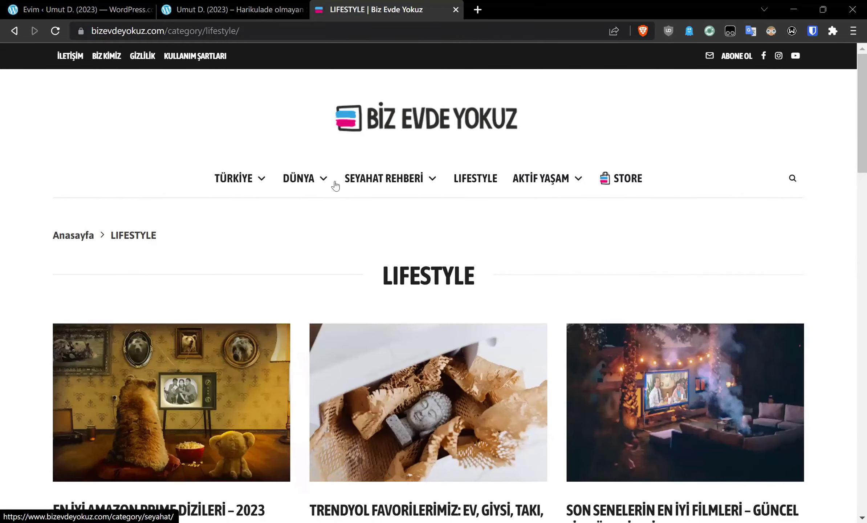
Look through the Lifestyle category's article cards, their summaries and the footer links, and return to the page header
{"action": "scroll", "coordinate": [242, 240], "scroll_direction": "down", "scroll_amount": 3}
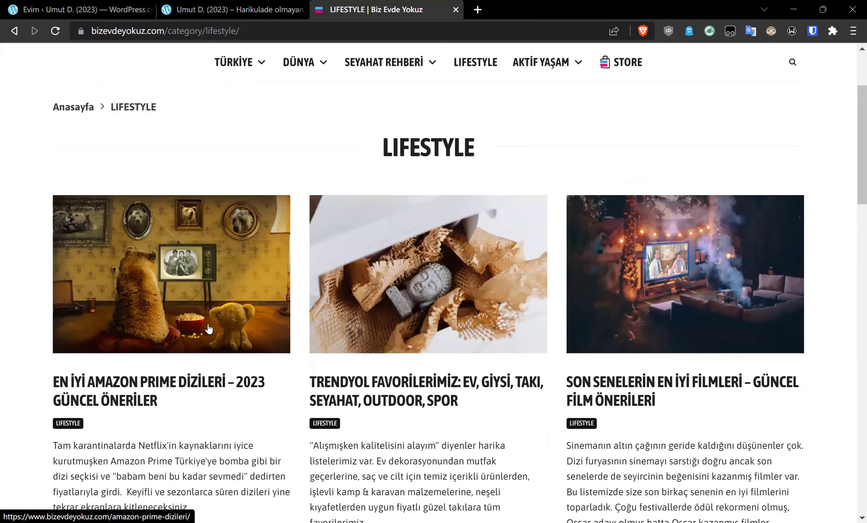
{"action": "scroll", "coordinate": [216, 294], "scroll_direction": "down", "scroll_amount": 2}
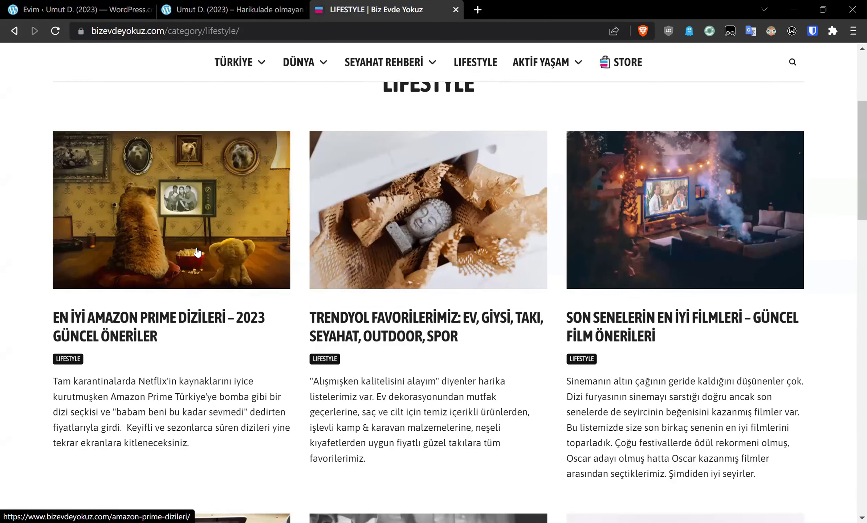
{"action": "scroll", "coordinate": [196, 251], "scroll_direction": "up", "scroll_amount": 5}
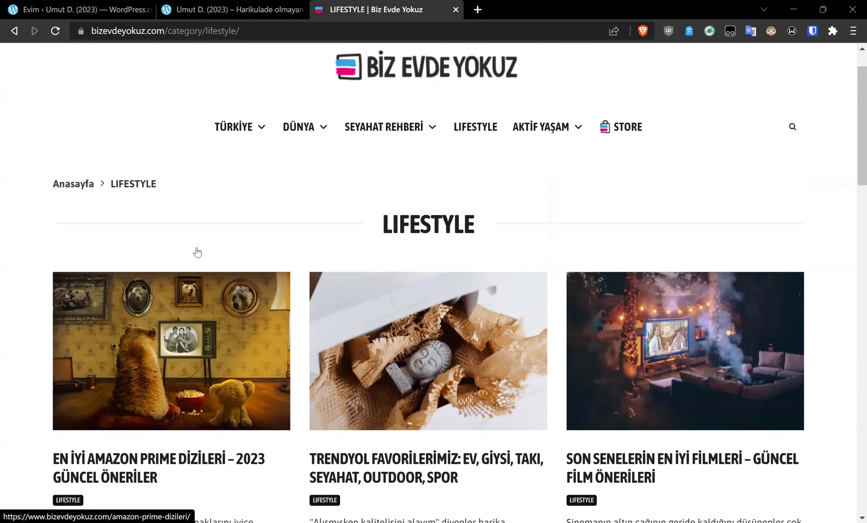
{"action": "scroll", "coordinate": [469, 279], "scroll_direction": "down", "scroll_amount": 15}
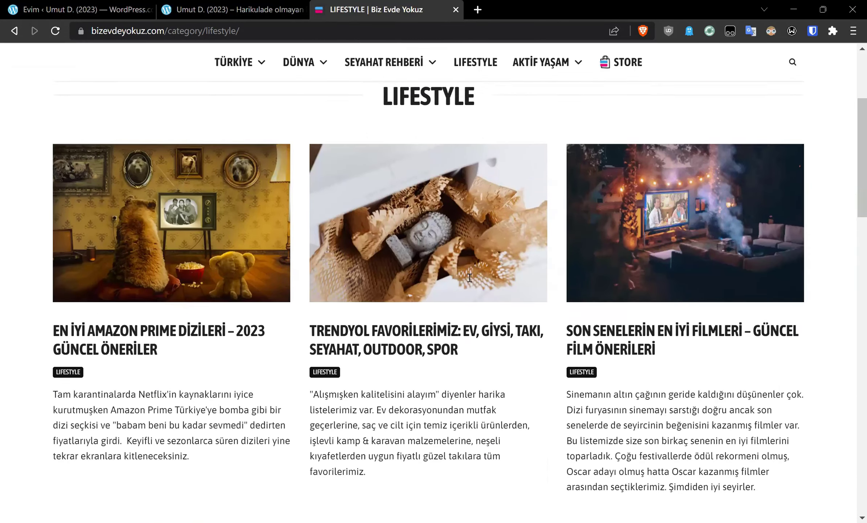
{"action": "scroll", "coordinate": [469, 280], "scroll_direction": "down", "scroll_amount": 15}
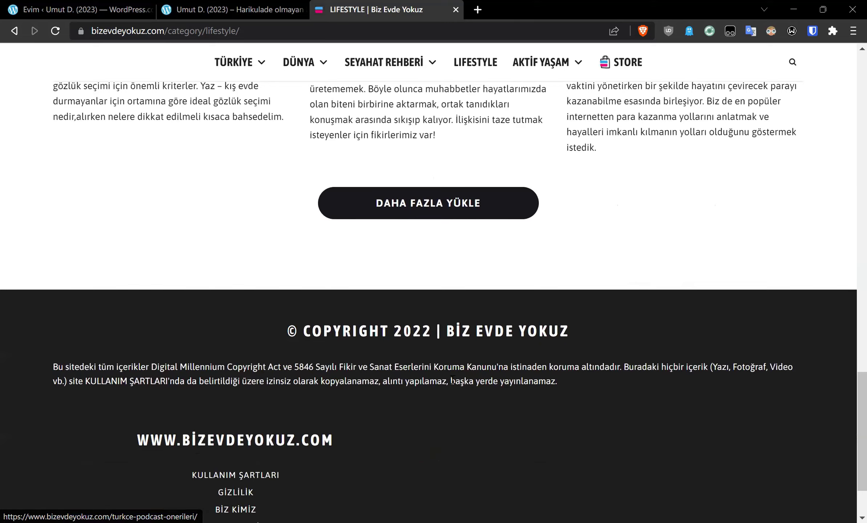
{"action": "scroll", "coordinate": [469, 282], "scroll_direction": "down", "scroll_amount": 2}
{"action": "scroll", "coordinate": [462, 375], "scroll_direction": "down", "scroll_amount": 1}
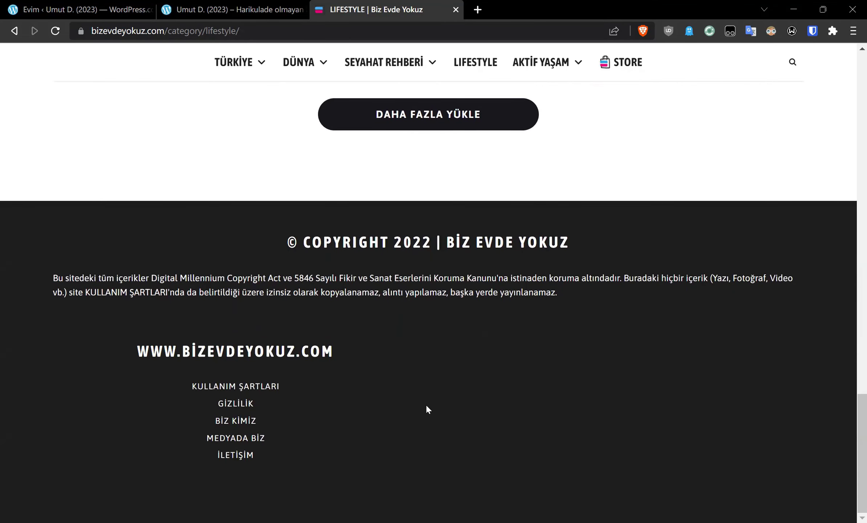
{"action": "scroll", "coordinate": [426, 404], "scroll_direction": "up", "scroll_amount": 20}
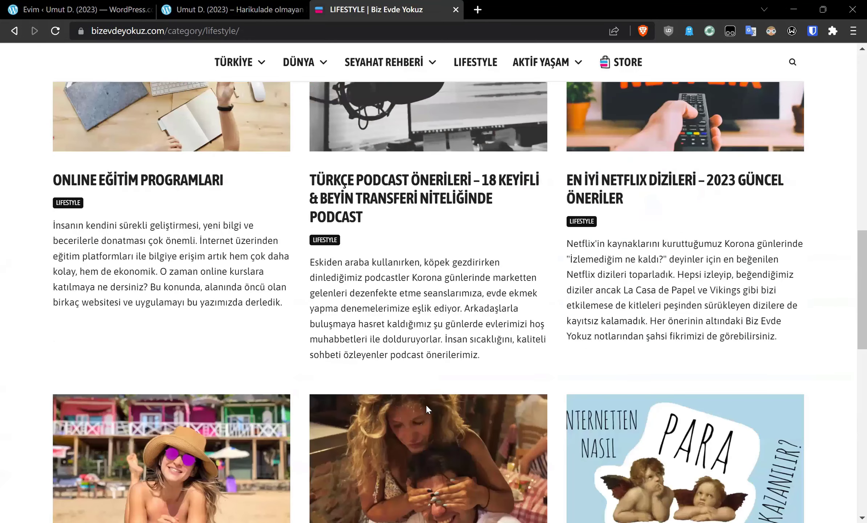
{"action": "scroll", "coordinate": [434, 203], "scroll_direction": "up", "scroll_amount": 7}
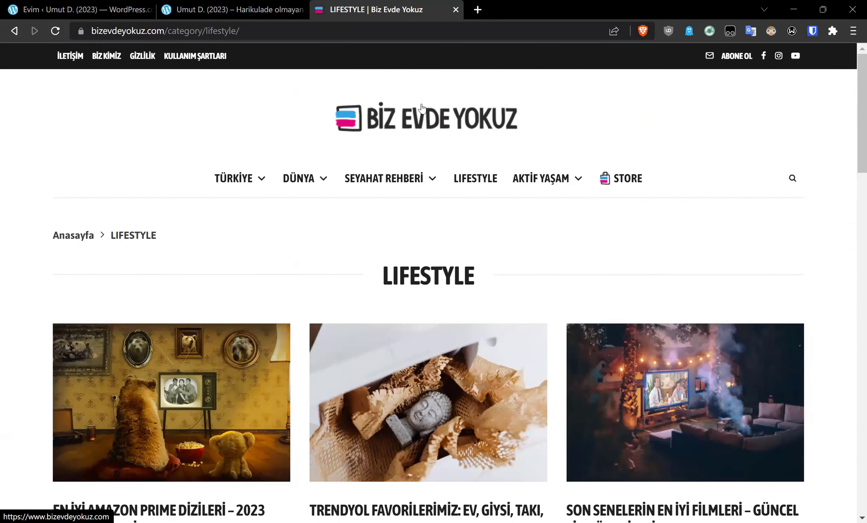
Return to the WordPress.com dashboard and open the list of all site pages
{"action": "left_click", "coordinate": [90, 5]}
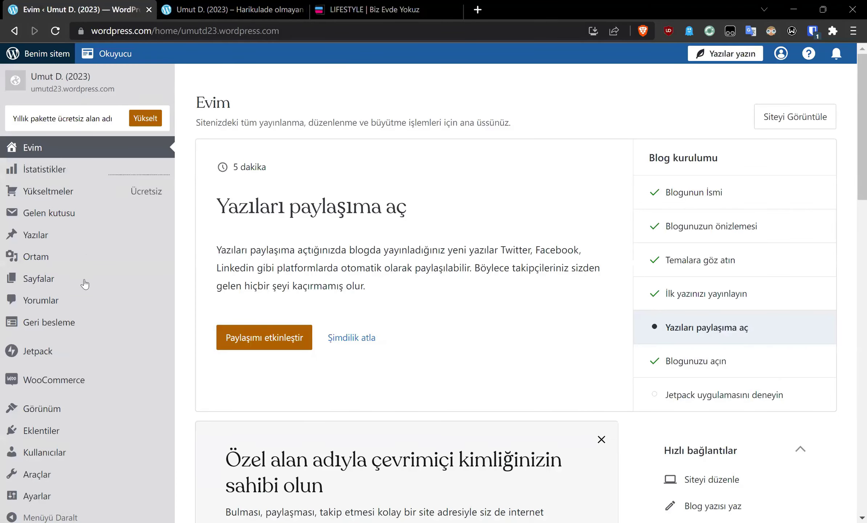
{"action": "mouse_move", "coordinate": [85, 284]}
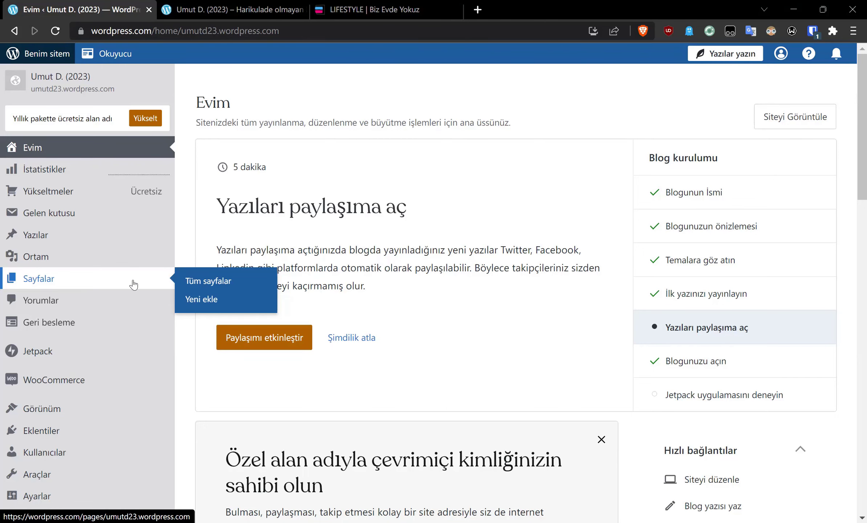
{"action": "left_click", "coordinate": [197, 287]}
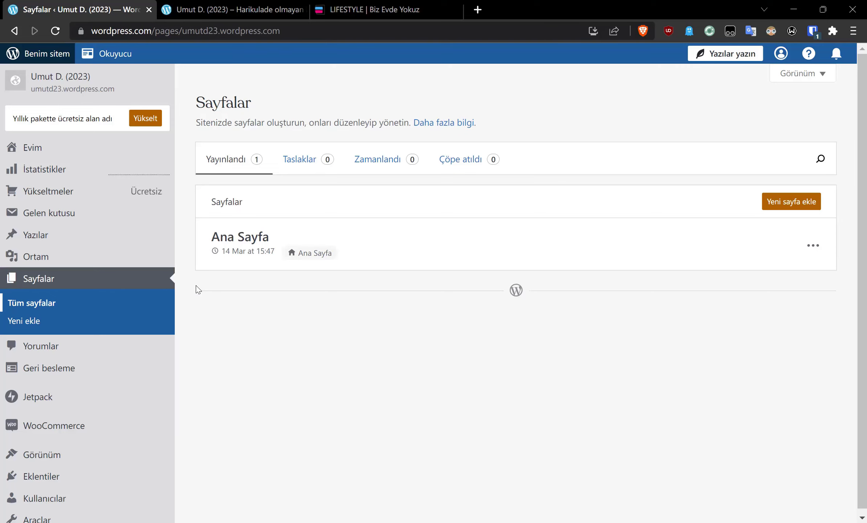
Check the live homepage's navigation menu and post area on umutd23.wordpress.com
{"action": "left_click", "coordinate": [255, 7]}
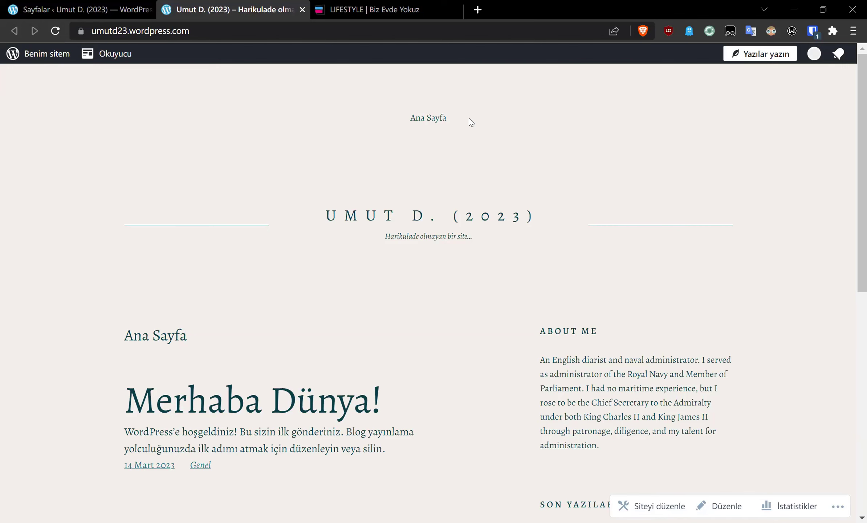
{"action": "scroll", "coordinate": [360, 264], "scroll_direction": "down", "scroll_amount": 2}
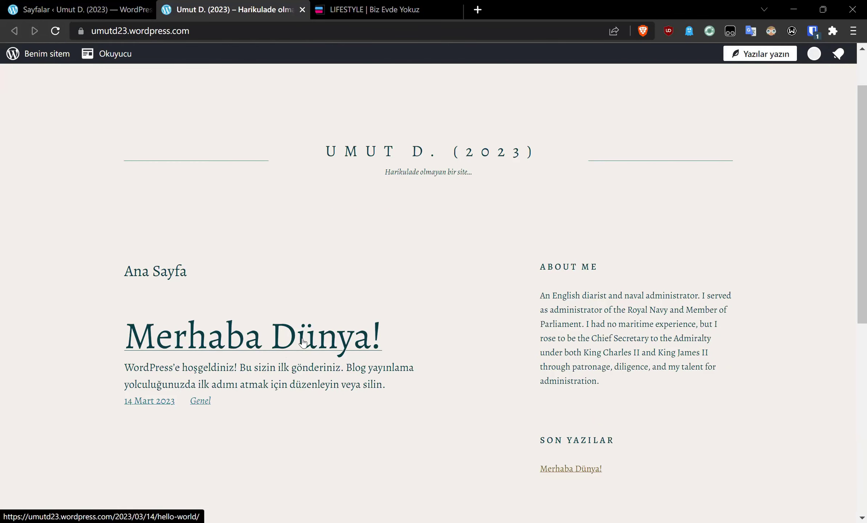
{"action": "scroll", "coordinate": [542, 211], "scroll_direction": "up", "scroll_amount": 2}
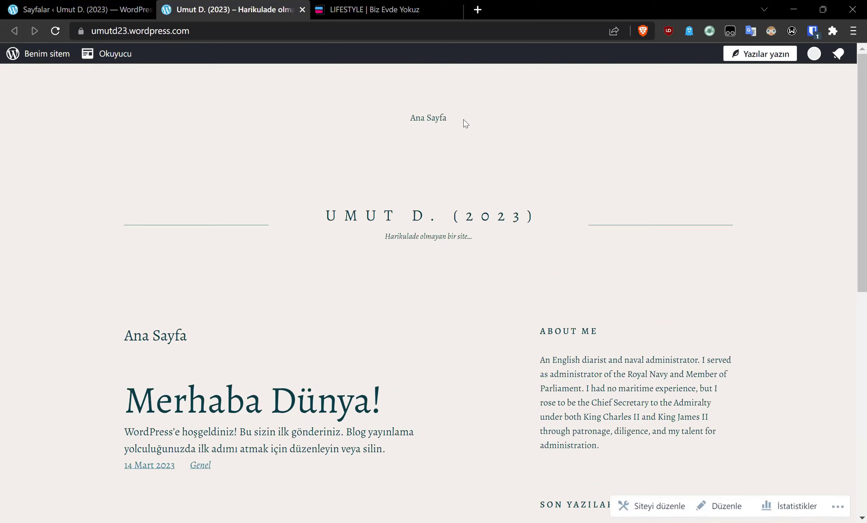
Return to the pages list, start adding a new page, and highlight the instruction about choosing a predefined layout or blank page
{"action": "key", "text": "ctrl+shift+Tab"}
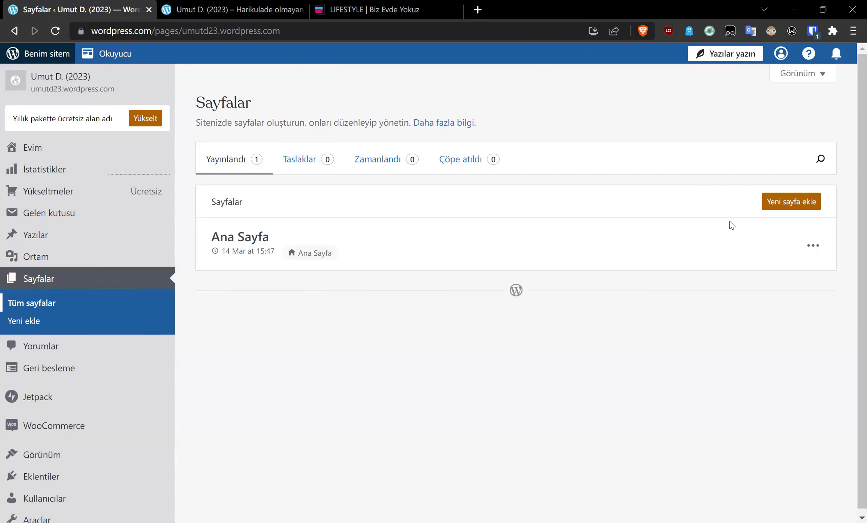
{"action": "left_click", "coordinate": [790, 203]}
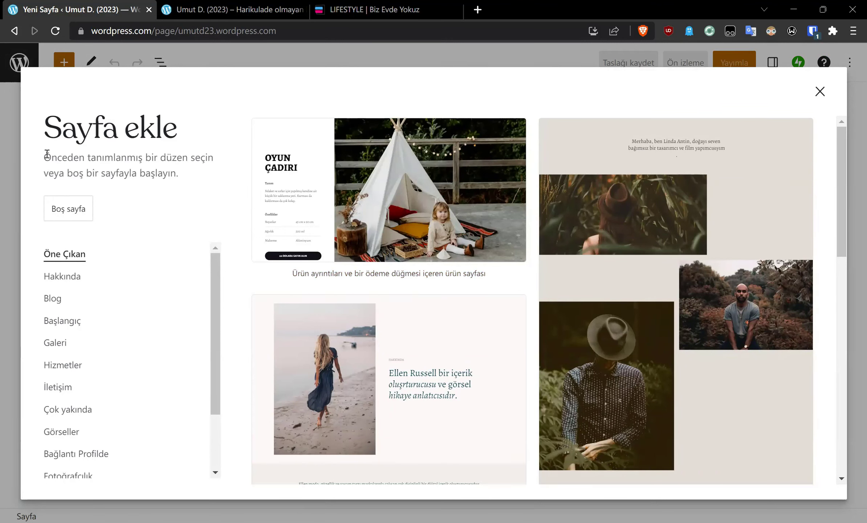
{"action": "left_click_drag", "start_coordinate": [47, 154], "coordinate": [179, 172]}
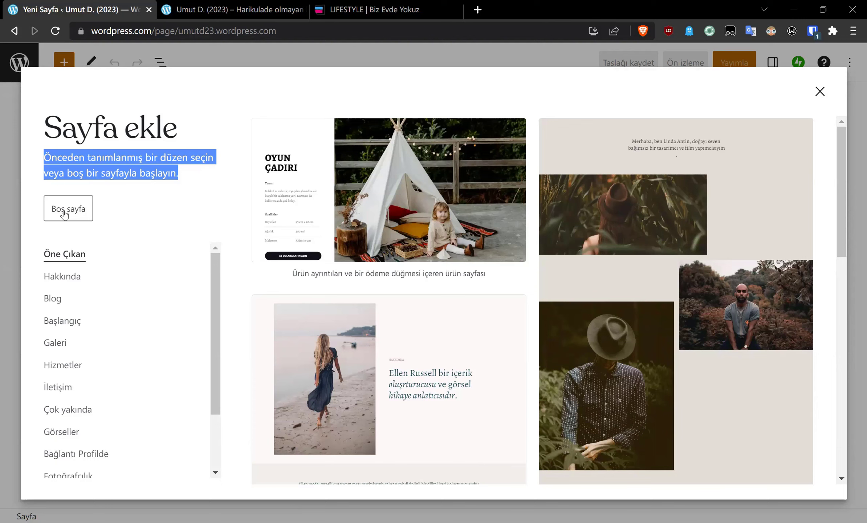
Preview the page layouts in the Hakkında, Blog, İletişim and Görseller categories
{"action": "left_click", "coordinate": [67, 283]}
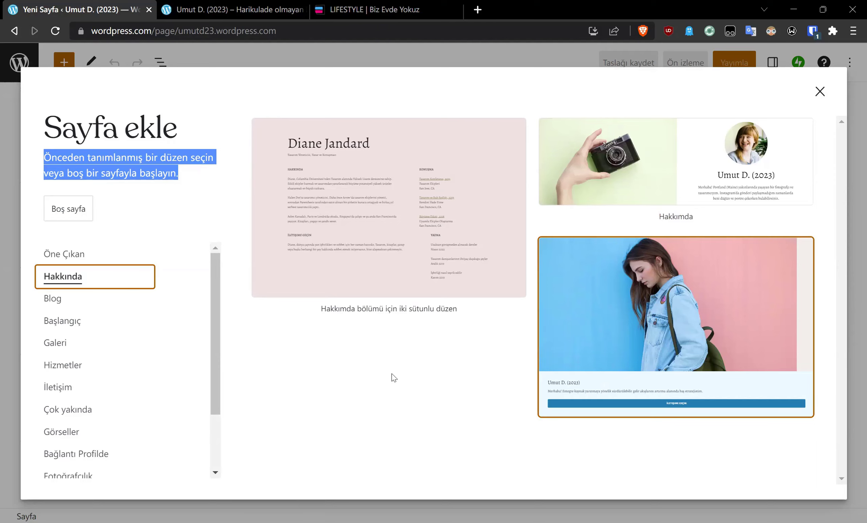
{"action": "left_click", "coordinate": [88, 303]}
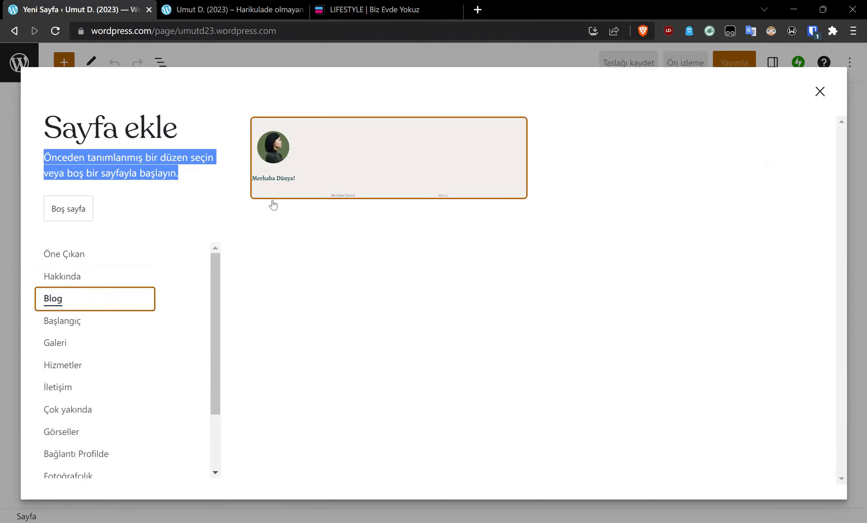
{"action": "scroll", "coordinate": [147, 330], "scroll_direction": "down", "scroll_amount": 2}
{"action": "left_click", "coordinate": [130, 330]}
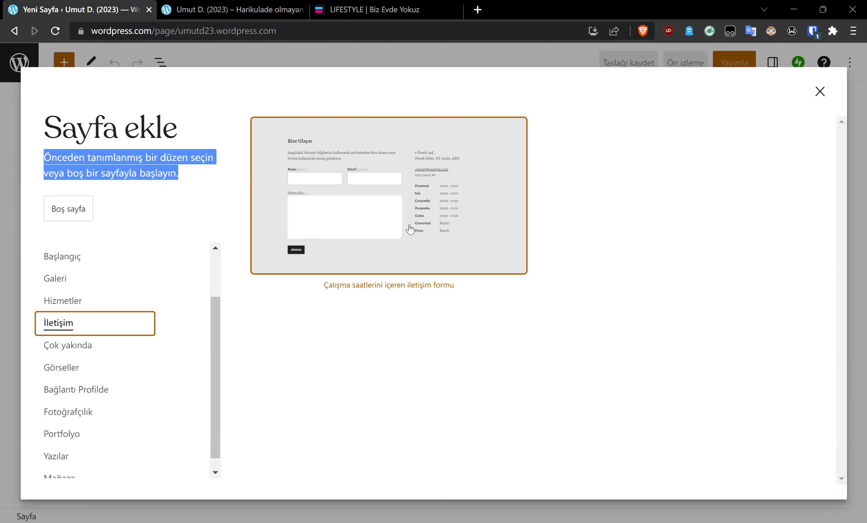
{"action": "left_click", "coordinate": [67, 375]}
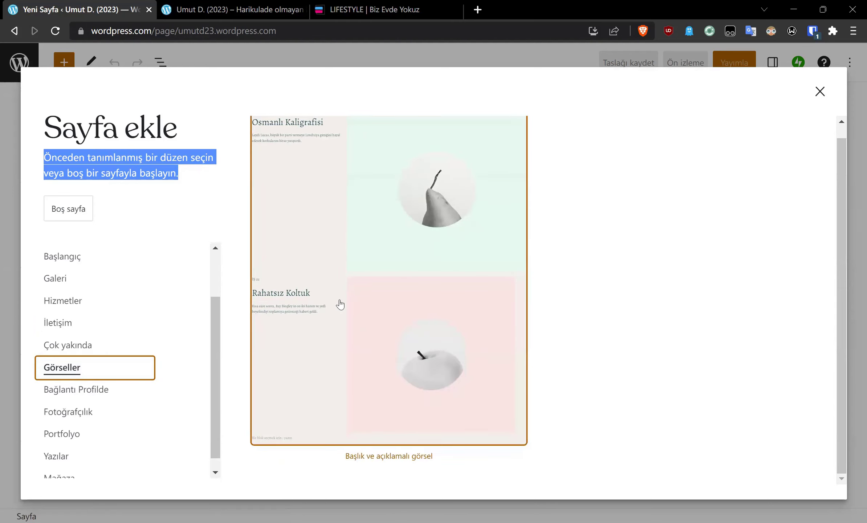
Browse the gallery and portfolio page layouts in the Fotoğrafçılık category
{"action": "left_click", "coordinate": [87, 417]}
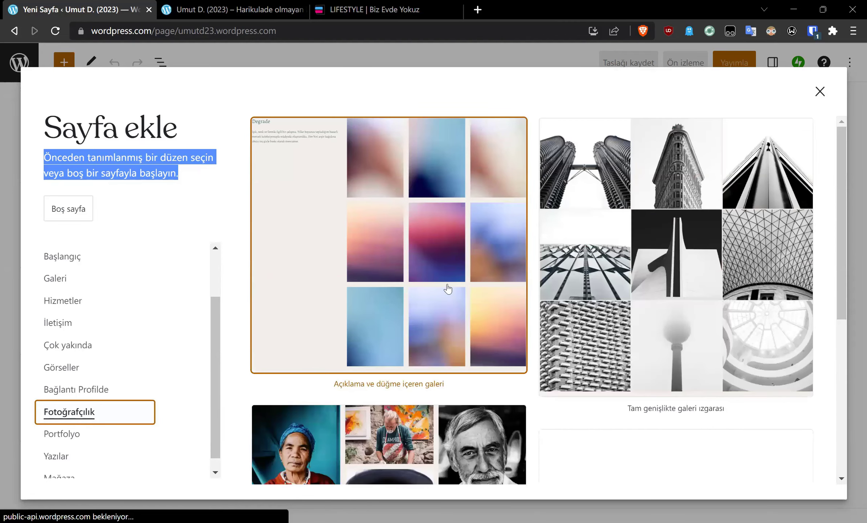
{"action": "scroll", "coordinate": [578, 270], "scroll_direction": "down", "scroll_amount": 3}
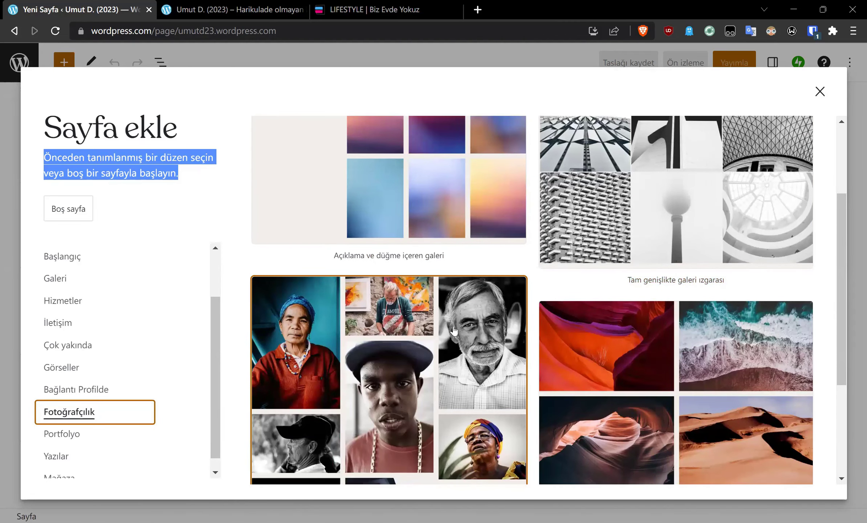
{"action": "scroll", "coordinate": [453, 330], "scroll_direction": "down", "scroll_amount": 2}
{"action": "scroll", "coordinate": [454, 331], "scroll_direction": "down", "scroll_amount": 2}
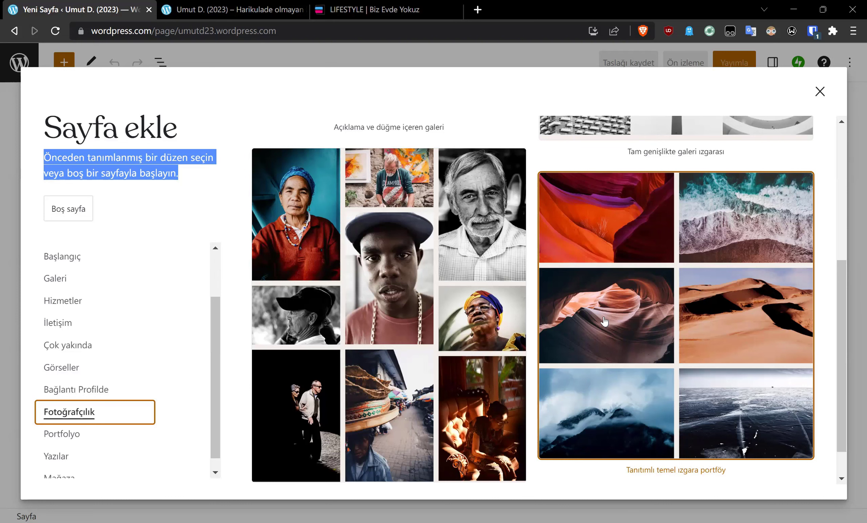
{"action": "scroll", "coordinate": [420, 251], "scroll_direction": "down", "scroll_amount": 1}
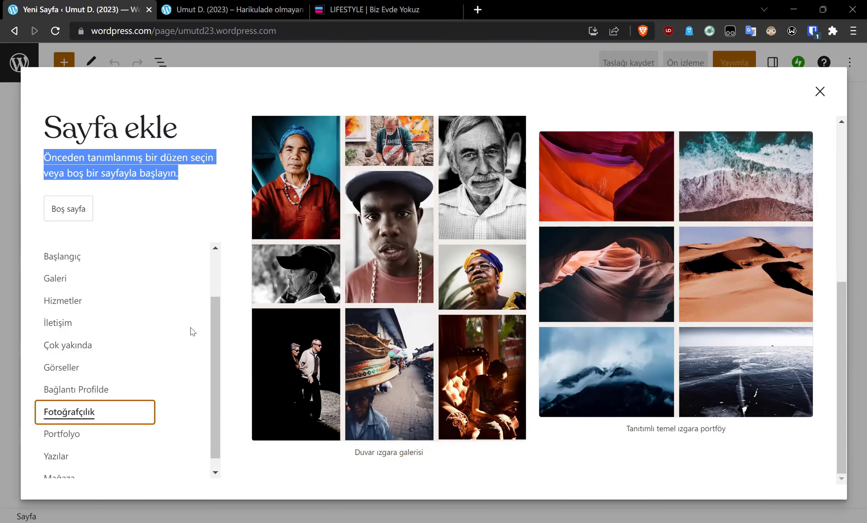
{"action": "scroll", "coordinate": [122, 333], "scroll_direction": "up", "scroll_amount": 2}
{"action": "scroll", "coordinate": [123, 334], "scroll_direction": "down", "scroll_amount": 2}
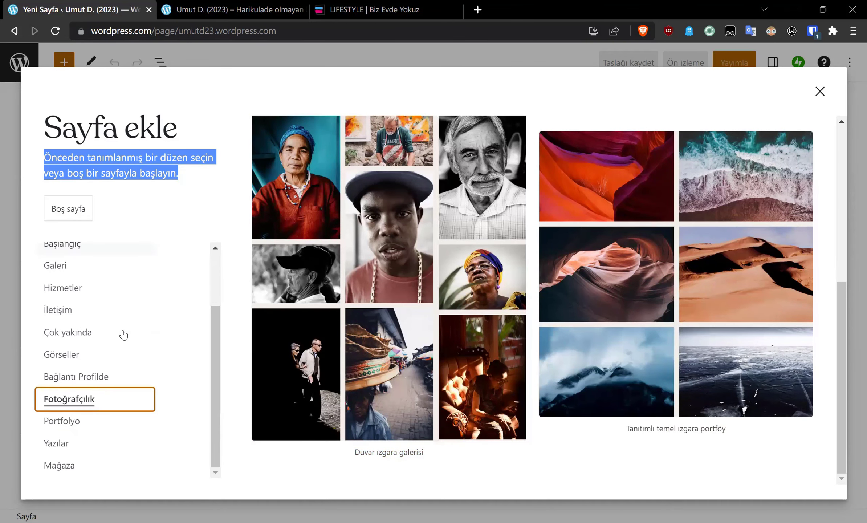
View the Yazılar page layouts and return to the Hakkında layout category
{"action": "left_click", "coordinate": [71, 453]}
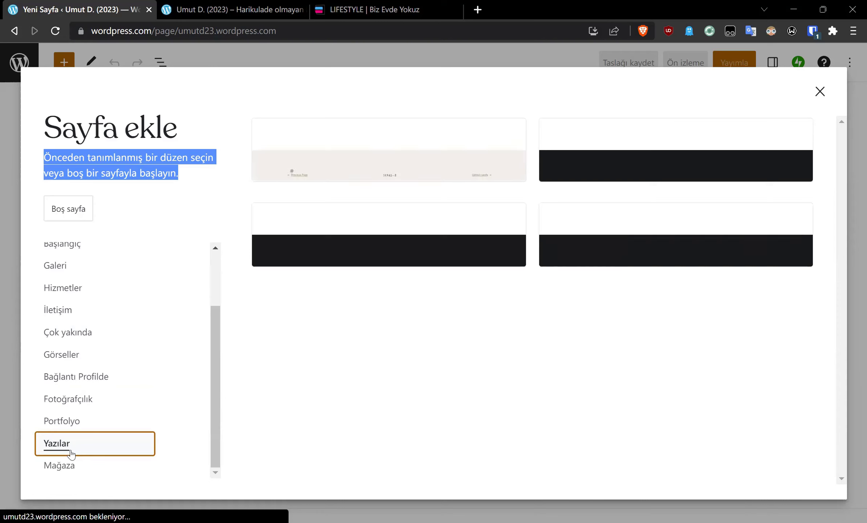
{"action": "scroll", "coordinate": [71, 451], "scroll_direction": "up", "scroll_amount": 3}
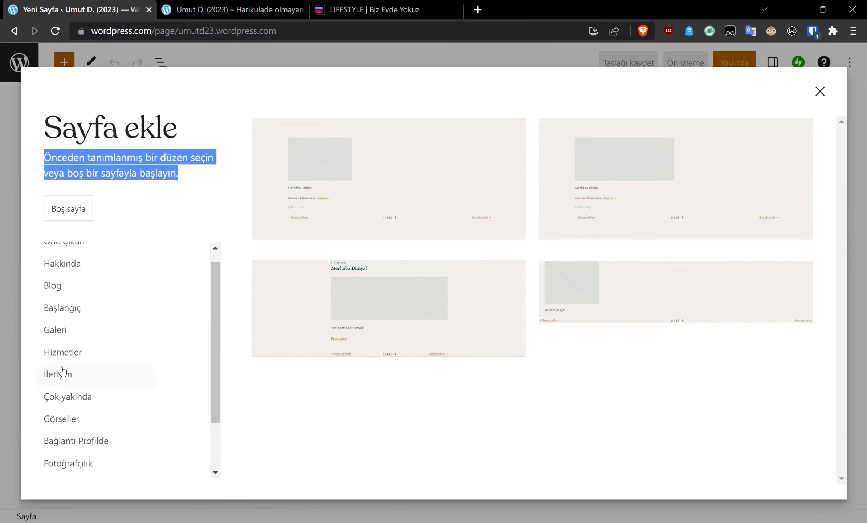
{"action": "left_click", "coordinate": [75, 283]}
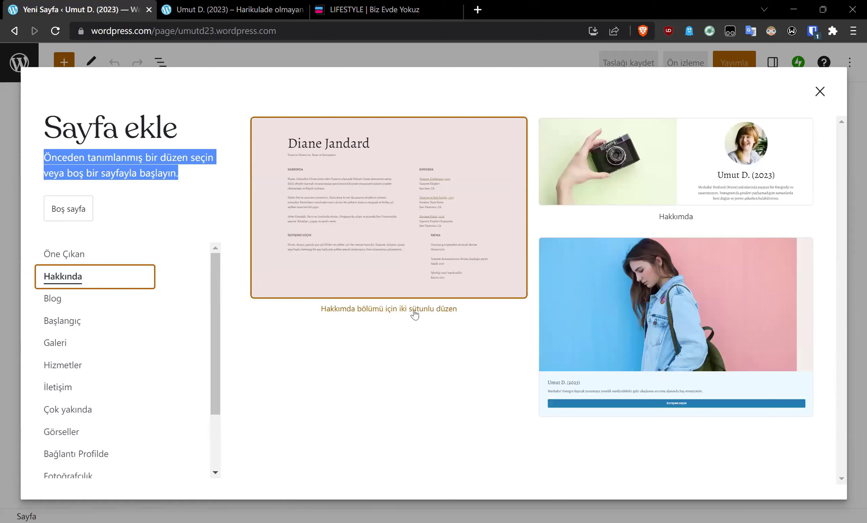
Create the page from the layout "Hakkımda bölümü için iki sütunlu düzen" and select the Sütunlar block holding the HAKKINDA and KONUŞMA columns
{"action": "left_click", "coordinate": [395, 222]}
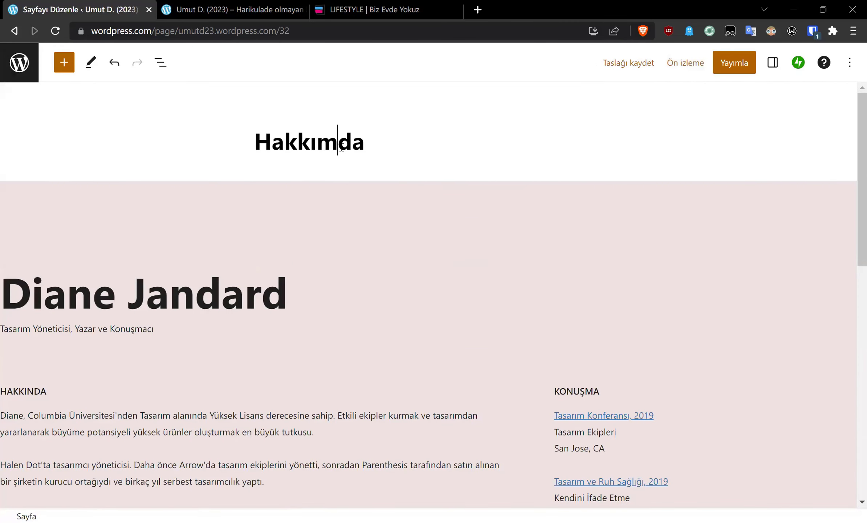
{"action": "scroll", "coordinate": [316, 223], "scroll_direction": "down", "scroll_amount": 5}
{"action": "left_click", "coordinate": [243, 283]}
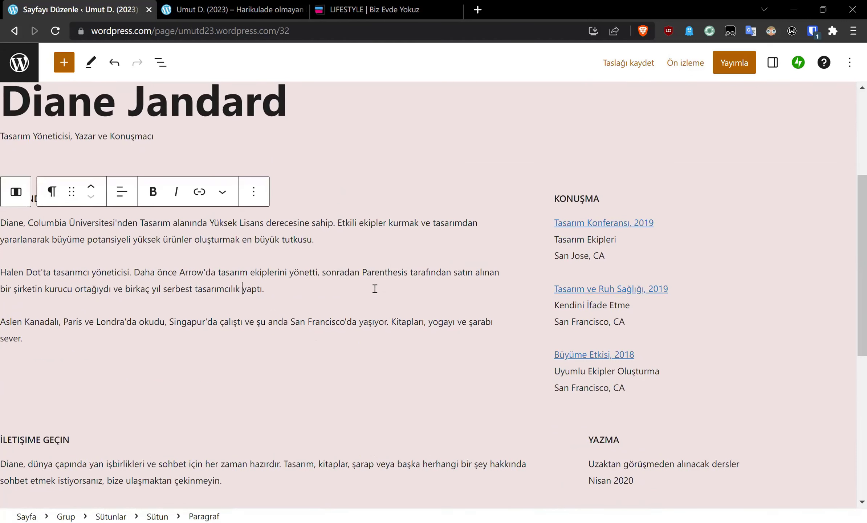
{"action": "key", "text": "ctrl+minus"}
{"action": "key", "text": "ctrl+minus"}
{"action": "key", "text": "ctrl+plus"}
{"action": "key", "text": "ctrl+plus"}
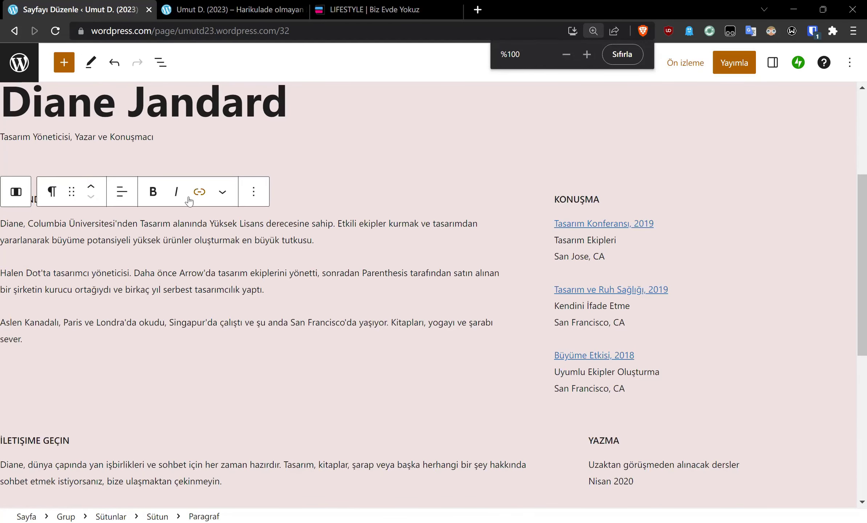
{"action": "left_click", "coordinate": [16, 191]}
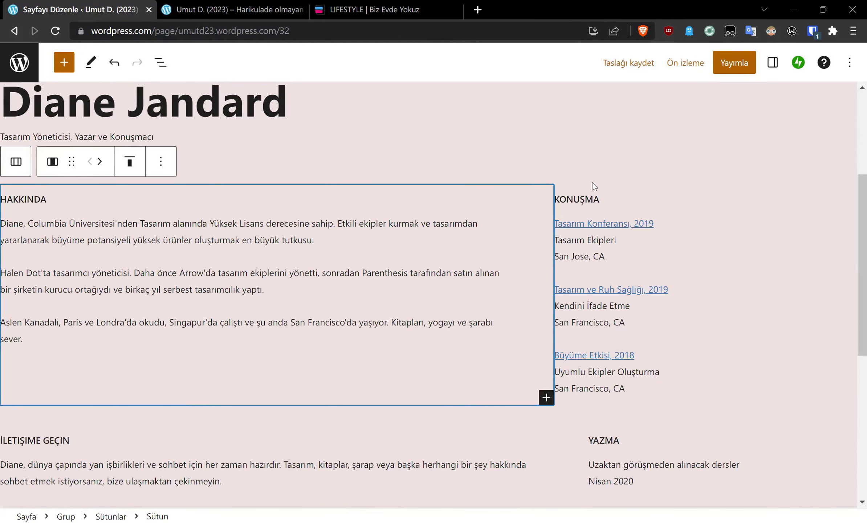
{"action": "left_click", "coordinate": [568, 189]}
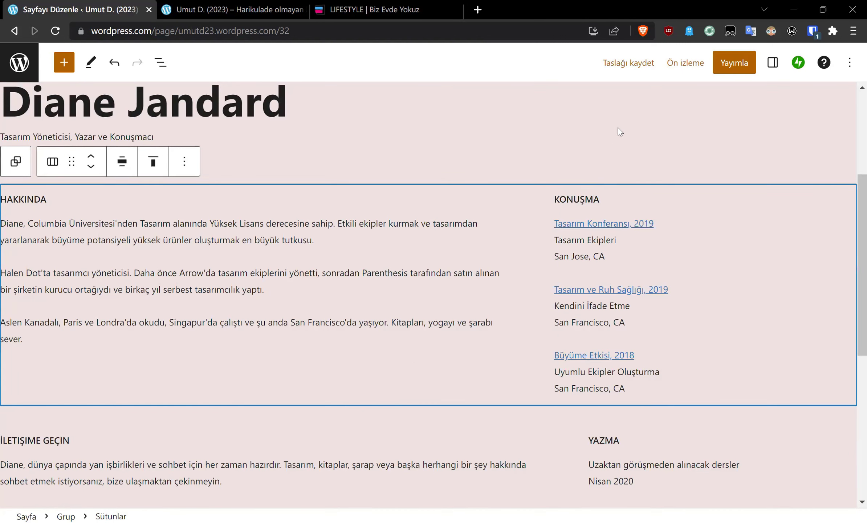
Change the page title to "Ben Kimim?"
{"action": "triple_click", "coordinate": [145, 108]}
{"action": "scroll", "coordinate": [288, 225], "scroll_direction": "up", "scroll_amount": 3}
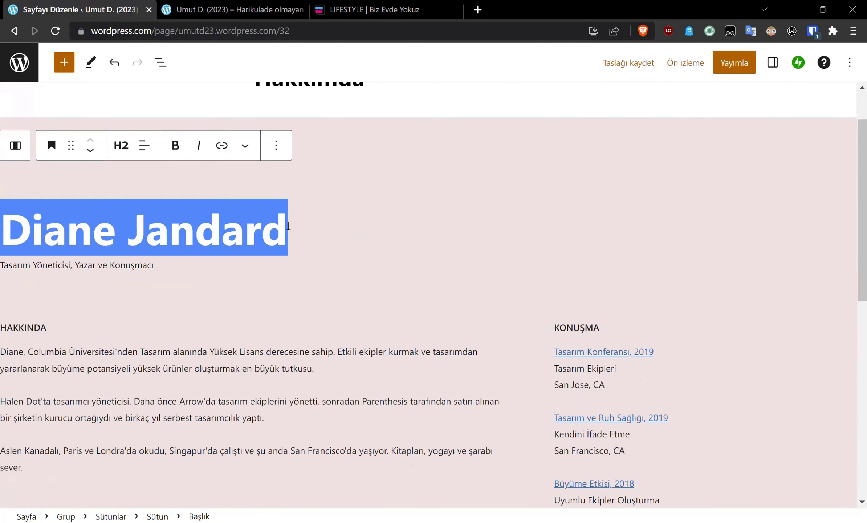
{"action": "scroll", "coordinate": [325, 141], "scroll_direction": "up", "scroll_amount": 3}
{"action": "double_click", "coordinate": [328, 135]}
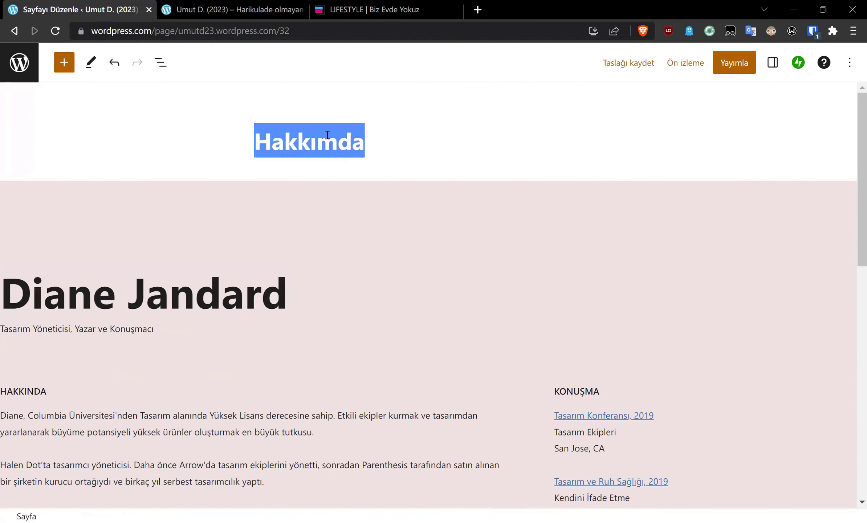
{"action": "type", "text": "Ben Kimim?"}
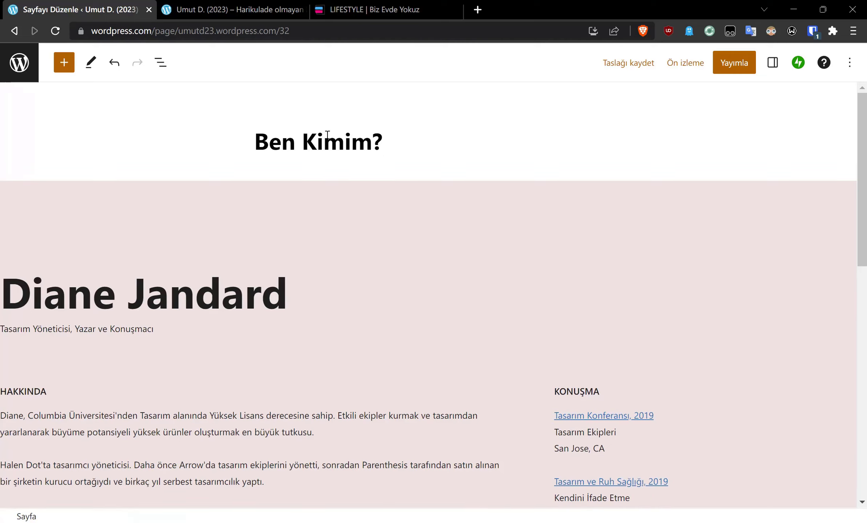
Replace the sample name in the large heading with the blog owner's name and change the line beneath it to "Fani biri..."
{"action": "scroll", "coordinate": [258, 196], "scroll_direction": "down", "scroll_amount": 2}
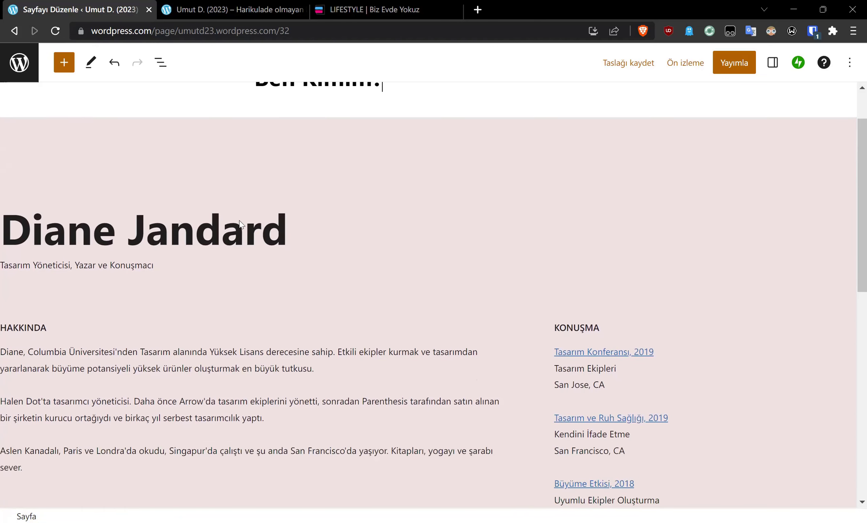
{"action": "triple_click", "coordinate": [169, 231]}
{"action": "type", "text": "Umut D."}
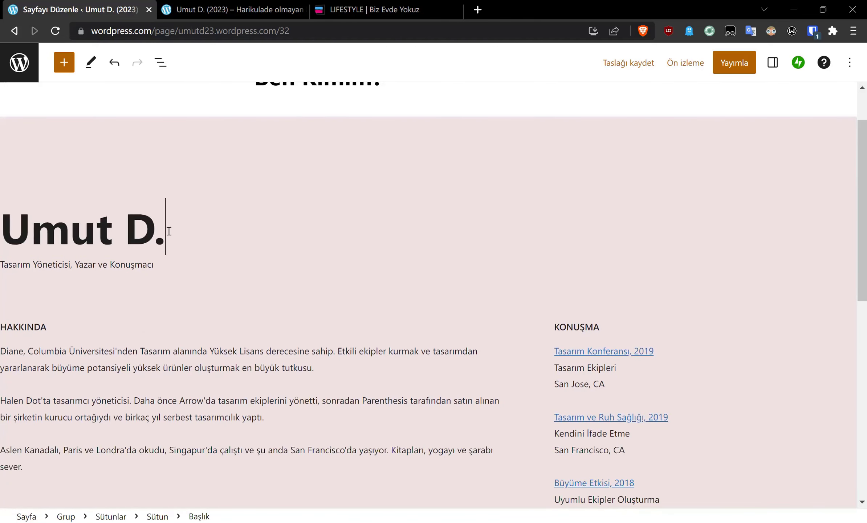
{"action": "left_click_drag", "start_coordinate": [95, 264], "coordinate": [4, 276]}
{"action": "type", "text": "Fani bi"}
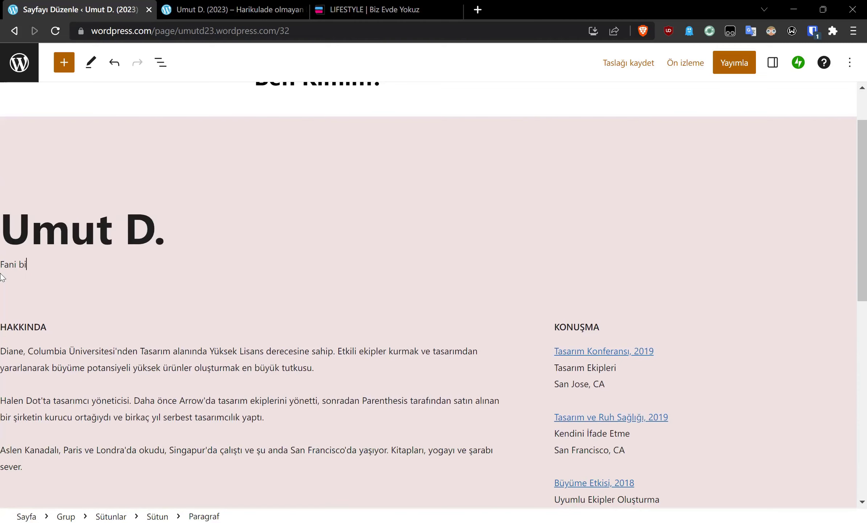
{"action": "type", "text": "ri..."}
Move the İLETİŞİME GEÇİN heading below its paragraph and back up again
{"action": "scroll", "coordinate": [189, 329], "scroll_direction": "down", "scroll_amount": 2}
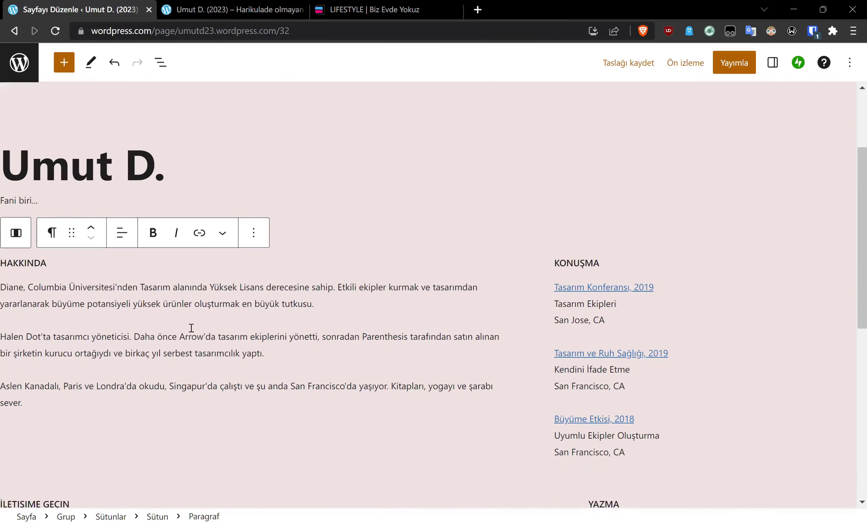
{"action": "scroll", "coordinate": [91, 327], "scroll_direction": "down", "scroll_amount": 4}
{"action": "left_click", "coordinate": [81, 337]}
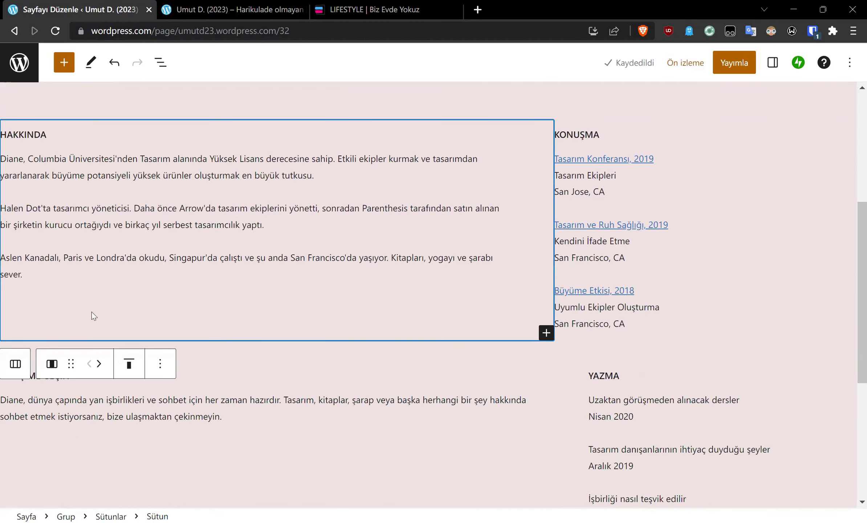
{"action": "left_click", "coordinate": [58, 280]}
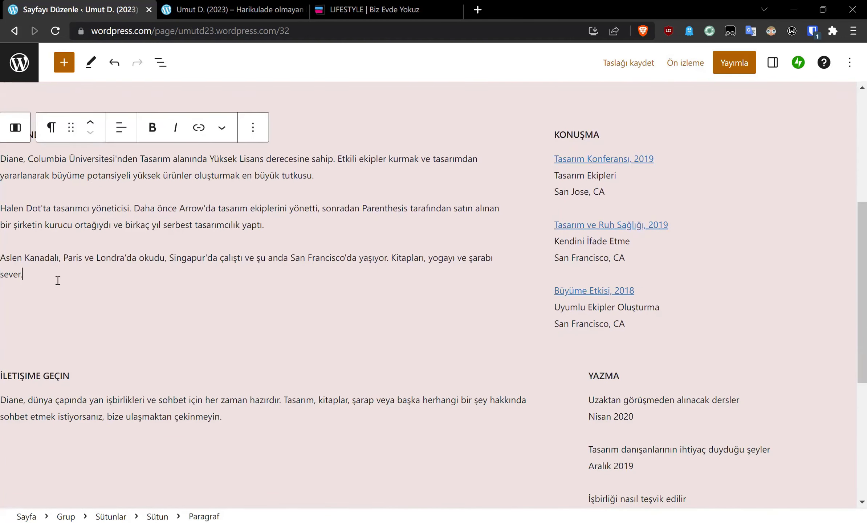
{"action": "left_click", "coordinate": [79, 376]}
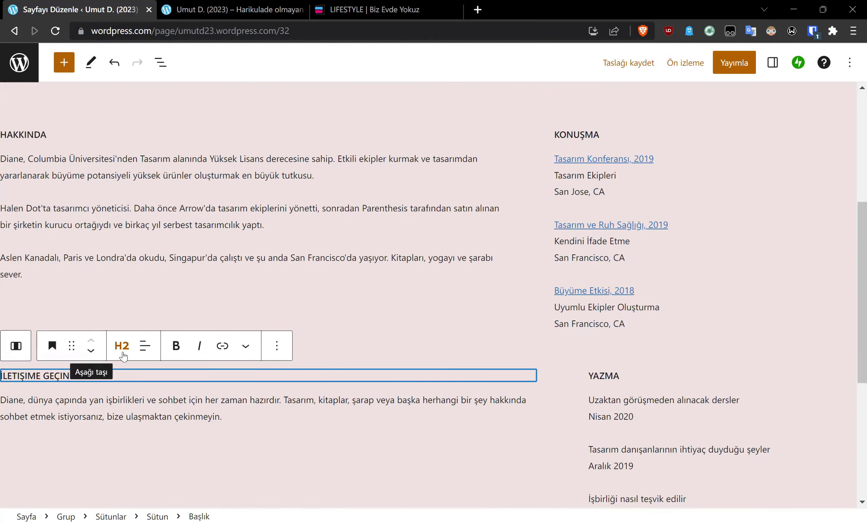
{"action": "left_click", "coordinate": [90, 350]}
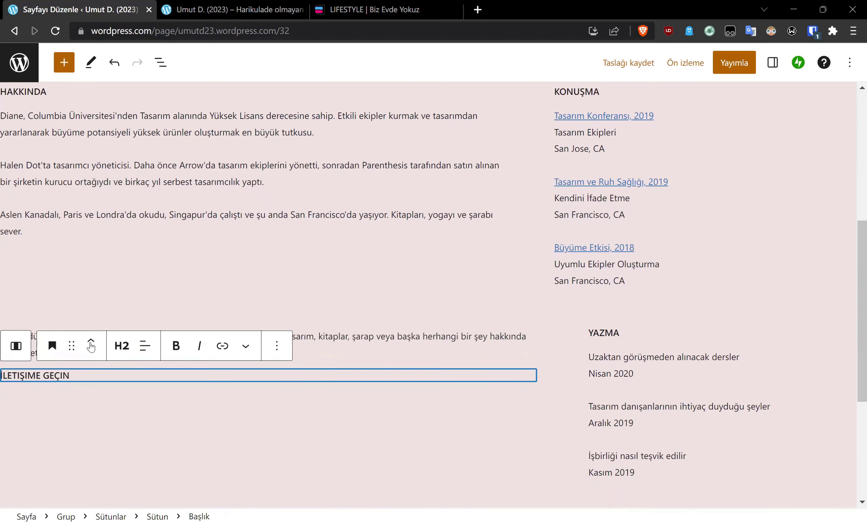
{"action": "left_click", "coordinate": [91, 340]}
Move the HAKKINDA section's paragraph above its heading and back down again
{"action": "left_click", "coordinate": [111, 209]}
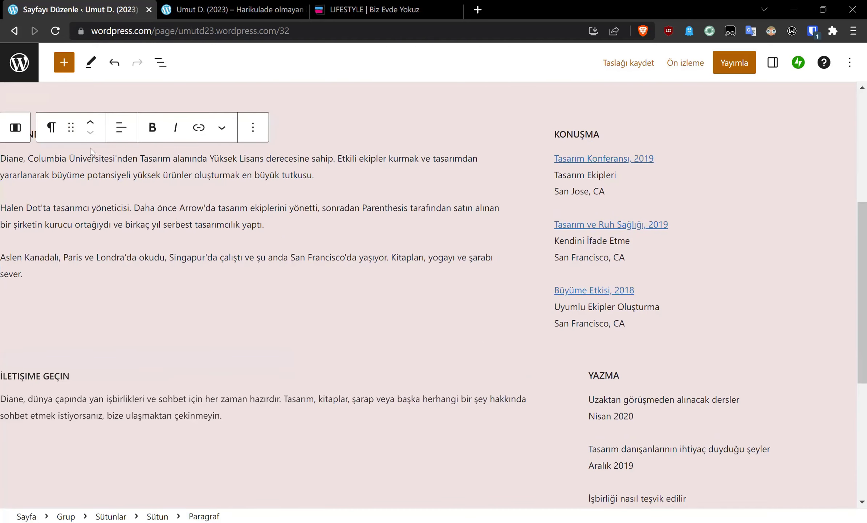
{"action": "left_click", "coordinate": [91, 125]}
{"action": "left_click", "coordinate": [92, 133]}
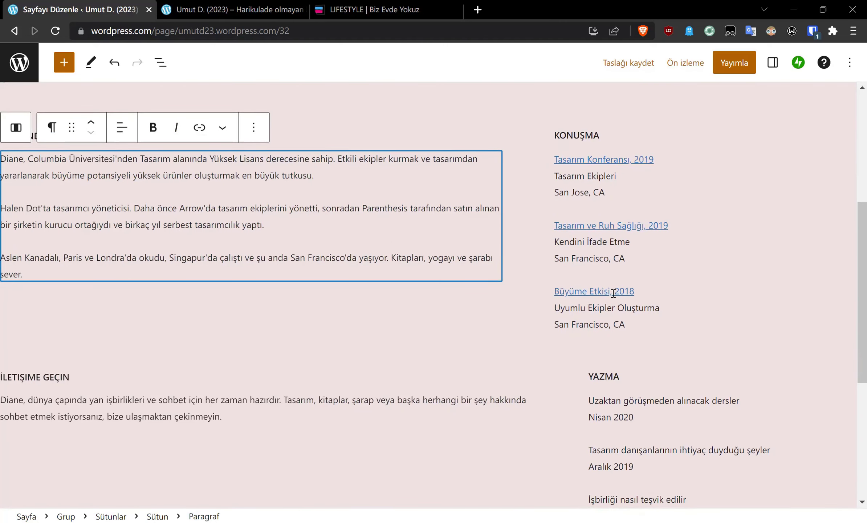
Look over the page's sections and highlight the HAKKINDA heading and the opening paragraph beneath it
{"action": "scroll", "coordinate": [614, 326], "scroll_direction": "down", "scroll_amount": 4}
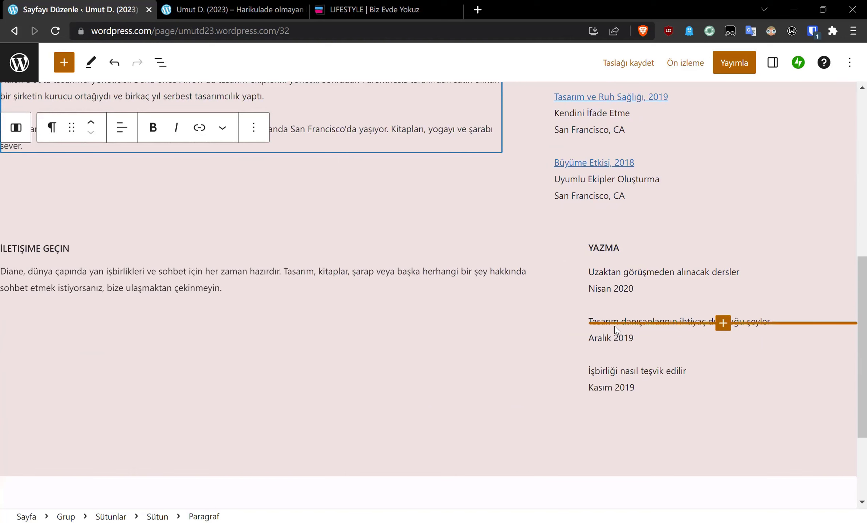
{"action": "scroll", "coordinate": [284, 444], "scroll_direction": "up", "scroll_amount": 10}
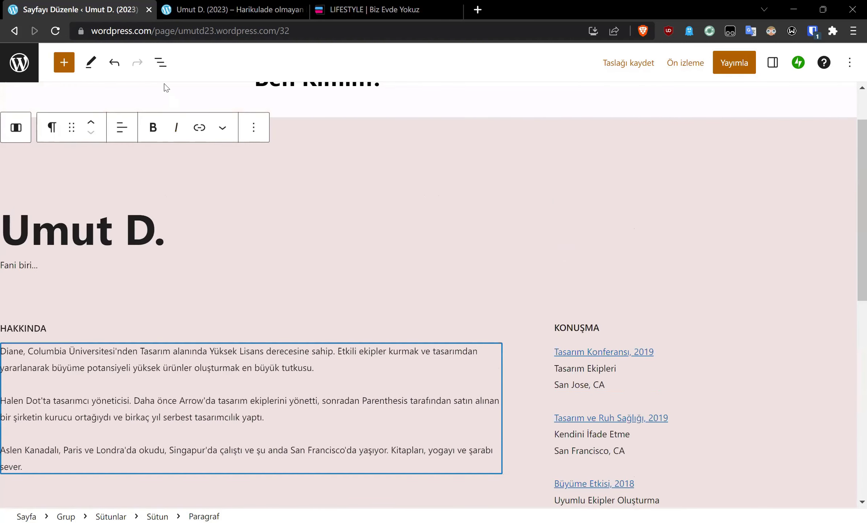
{"action": "left_click", "coordinate": [89, 244]}
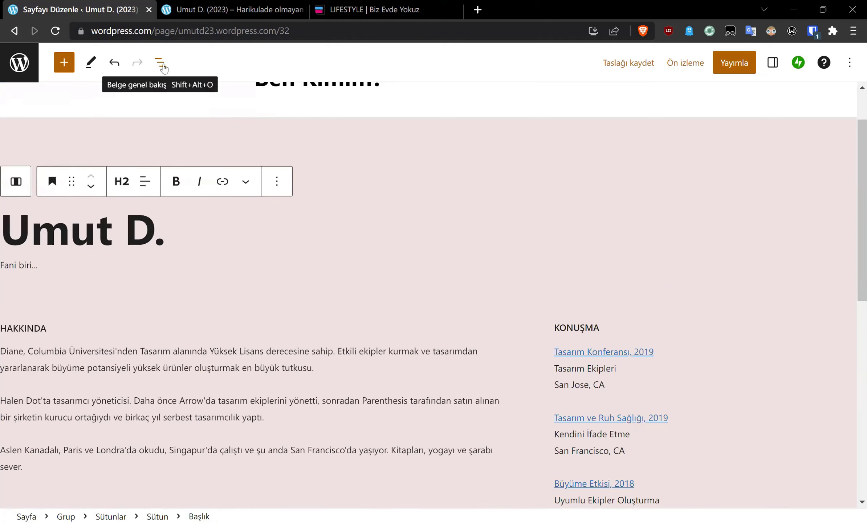
{"action": "double_click", "coordinate": [93, 206]}
{"action": "left_click_drag", "start_coordinate": [94, 206], "coordinate": [22, 277]}
{"action": "double_click", "coordinate": [26, 329]}
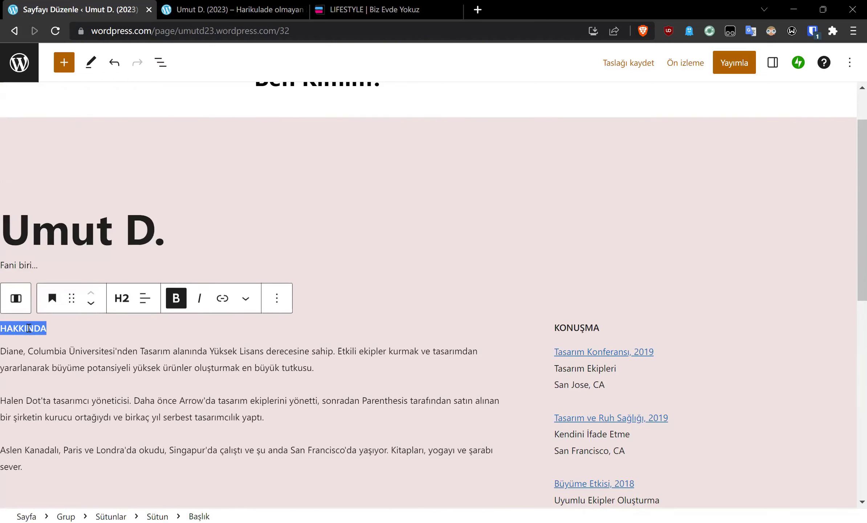
{"action": "triple_click", "coordinate": [54, 351]}
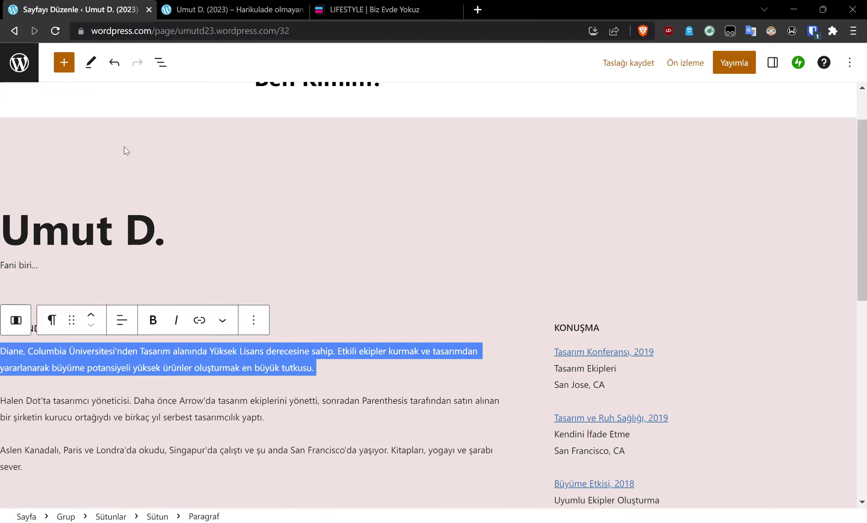
Show the document's list view and move the last Sütunlar block, holding İletişime geçin and Yazma, to the top of the group
{"action": "left_click", "coordinate": [158, 68]}
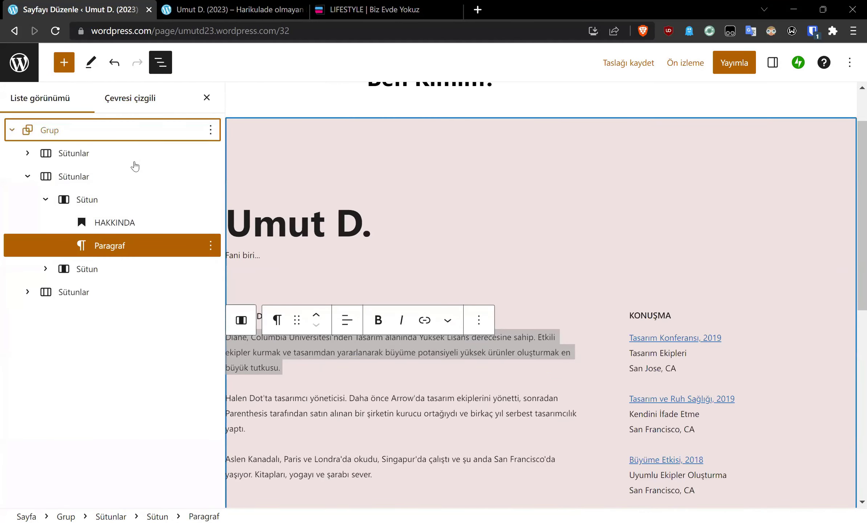
{"action": "left_click", "coordinate": [27, 154]}
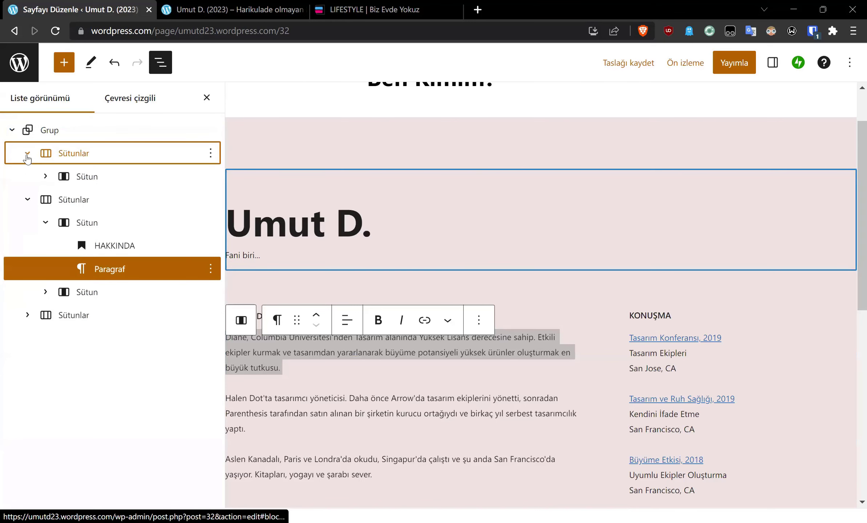
{"action": "left_click", "coordinate": [89, 176]}
{"action": "key", "text": "Left"}
{"action": "key", "text": "Left"}
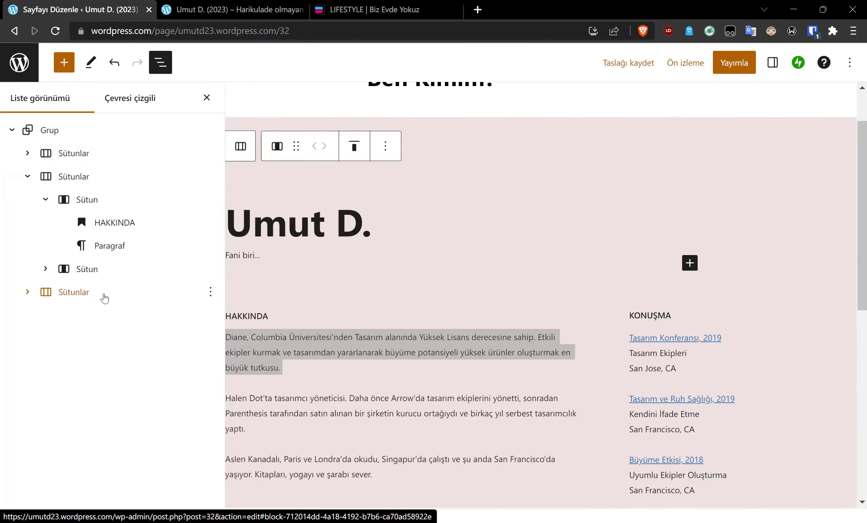
{"action": "left_click_drag", "start_coordinate": [102, 294], "coordinate": [102, 164]}
Remove the HAKKINDA heading block from its column
{"action": "left_click", "coordinate": [210, 177]}
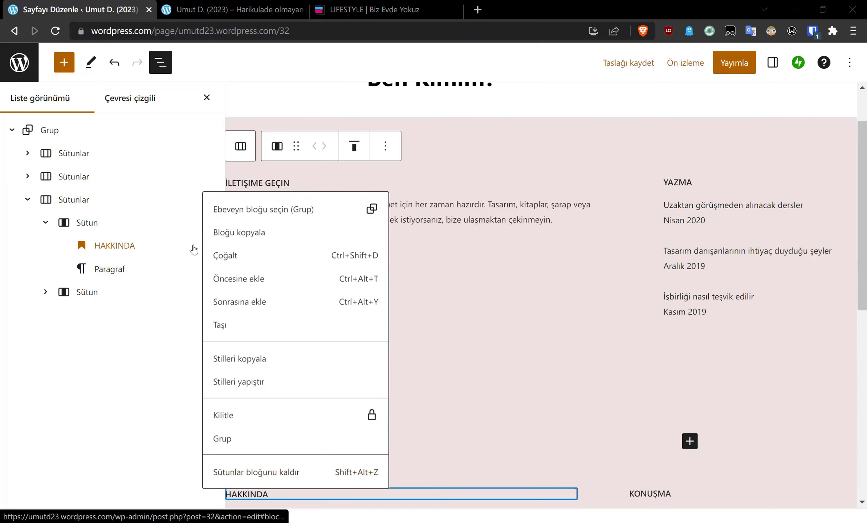
{"action": "left_click", "coordinate": [83, 337]}
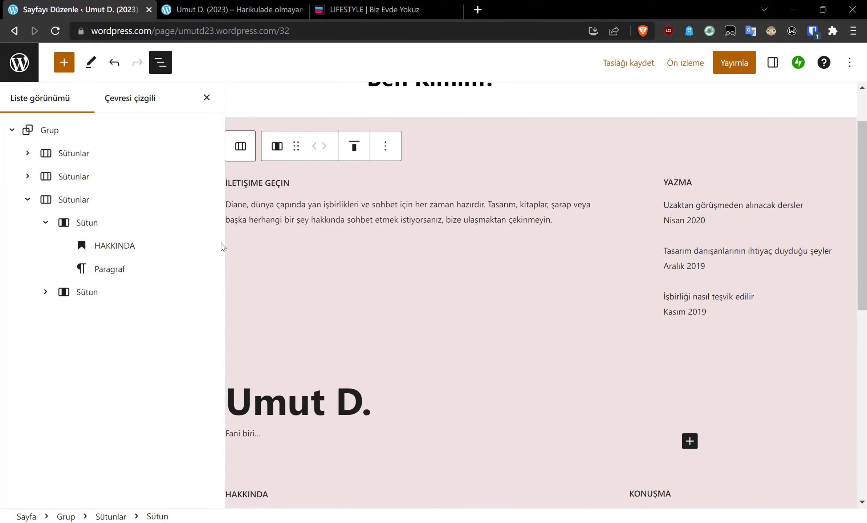
{"action": "left_click", "coordinate": [209, 246]}
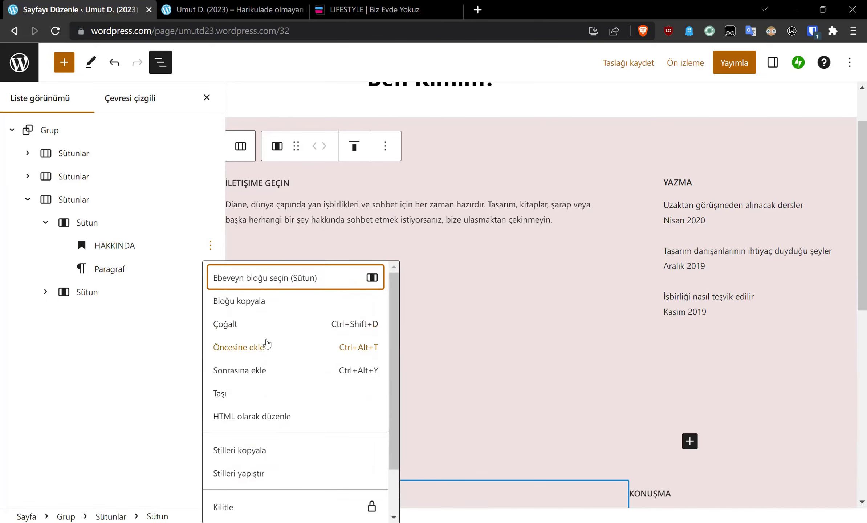
{"action": "scroll", "coordinate": [269, 352], "scroll_direction": "down", "scroll_amount": 2}
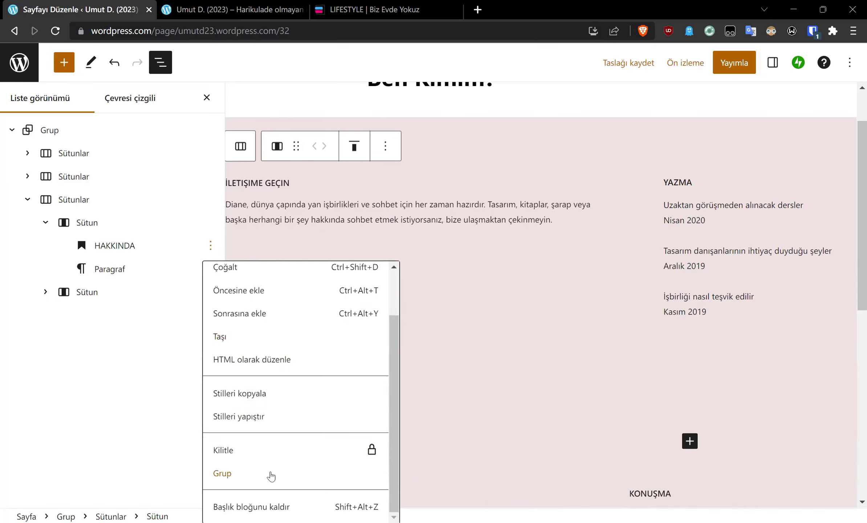
{"action": "left_click", "coordinate": [288, 506]}
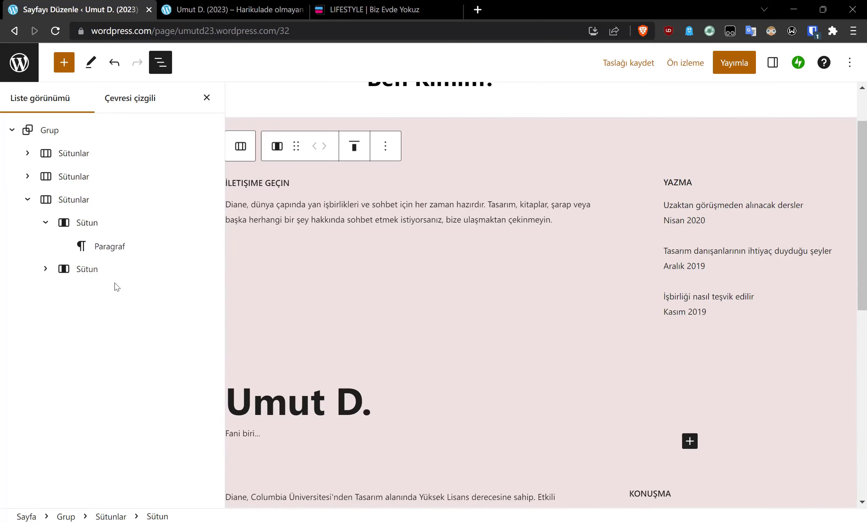
Move the Sütunlar block containing the name heading to the top of the group and close the list view
{"action": "left_click", "coordinate": [294, 220]}
{"action": "scroll", "coordinate": [319, 277], "scroll_direction": "up", "scroll_amount": 1}
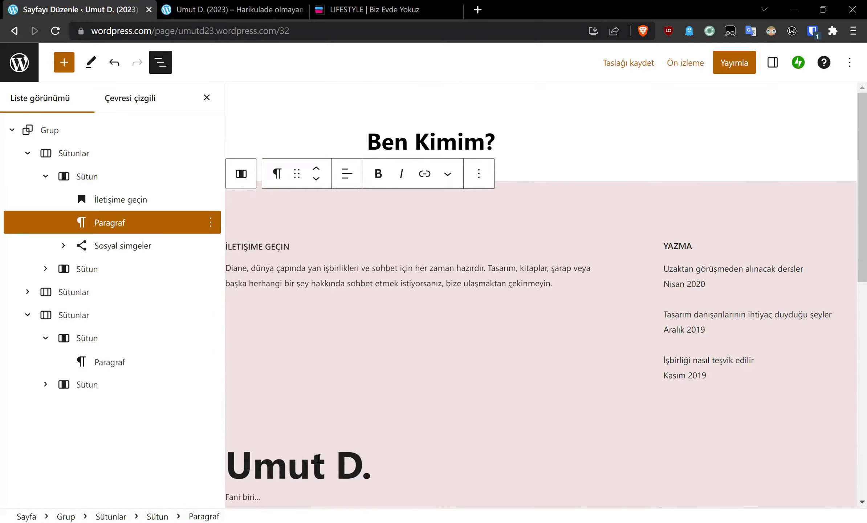
{"action": "left_click", "coordinate": [316, 466]}
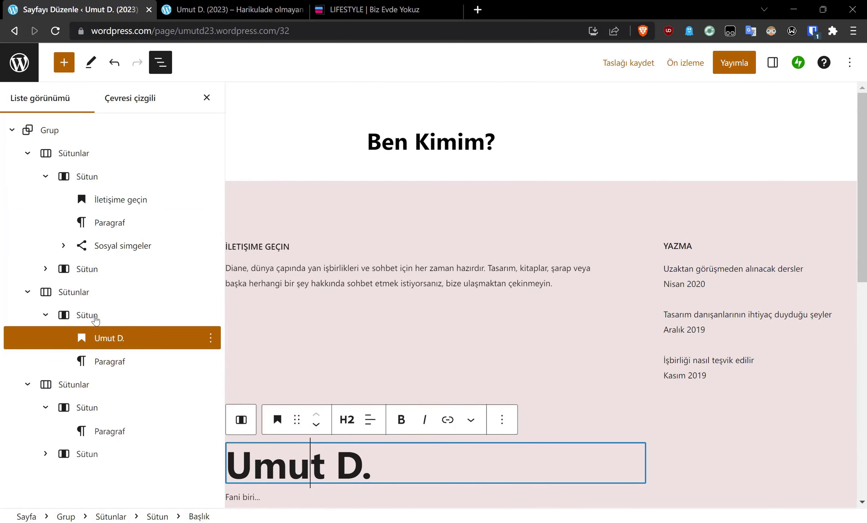
{"action": "left_click", "coordinate": [80, 292]}
{"action": "left_click_drag", "start_coordinate": [81, 295], "coordinate": [104, 148]}
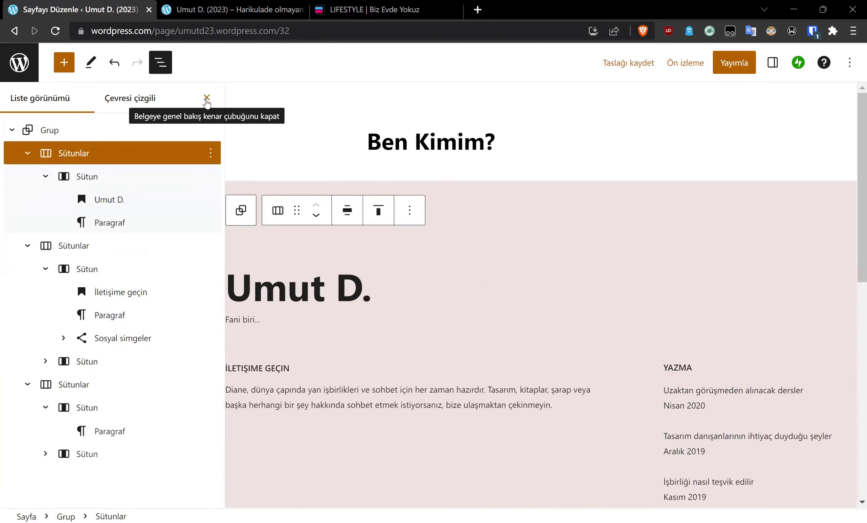
{"action": "left_click", "coordinate": [206, 98]}
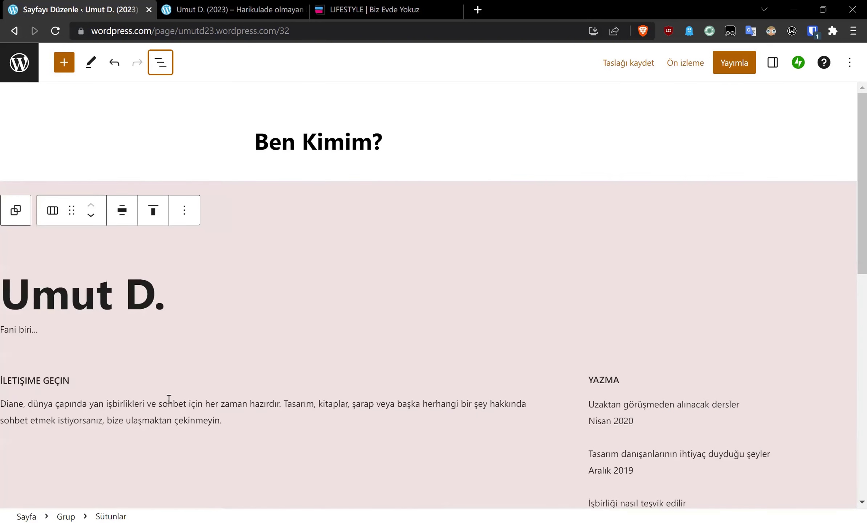
Remove the YAZMA heading and the article list beneath it from the column beside İletişime geçin
{"action": "triple_click", "coordinate": [152, 412]}
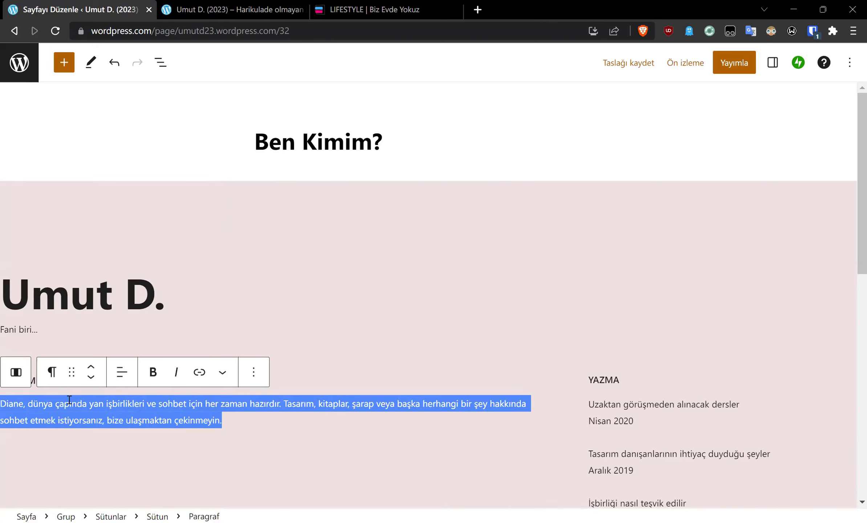
{"action": "left_click", "coordinate": [203, 404]}
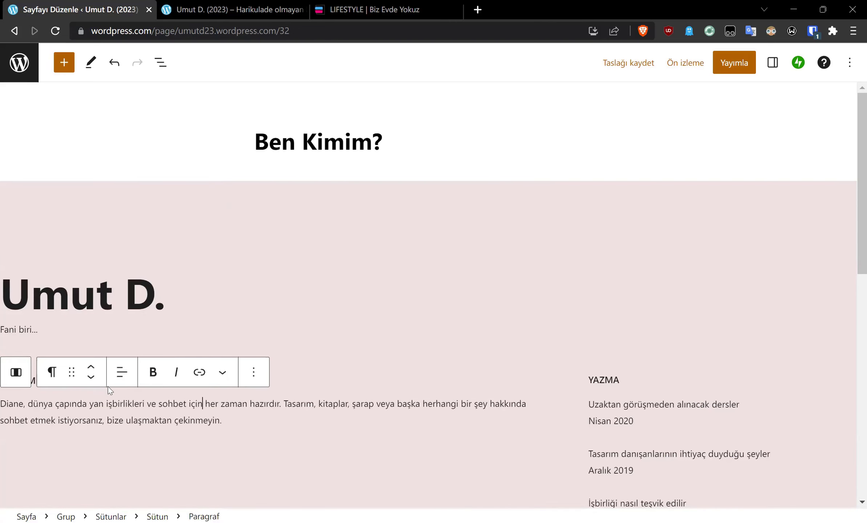
{"action": "scroll", "coordinate": [199, 421], "scroll_direction": "down", "scroll_amount": 5}
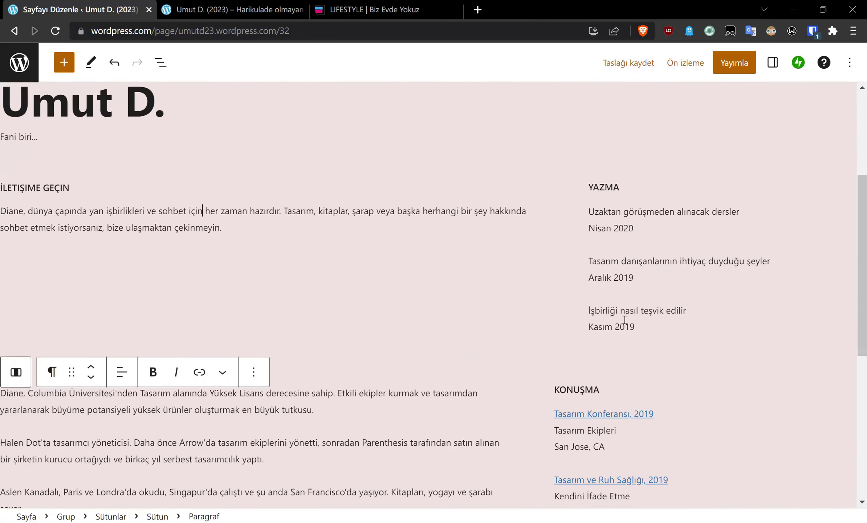
{"action": "left_click_drag", "start_coordinate": [655, 329], "coordinate": [592, 187]}
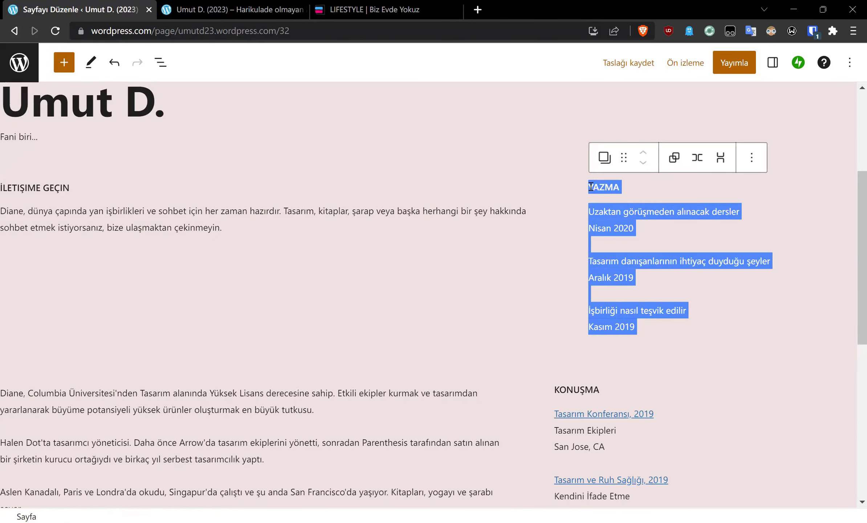
{"action": "left_click", "coordinate": [751, 164]}
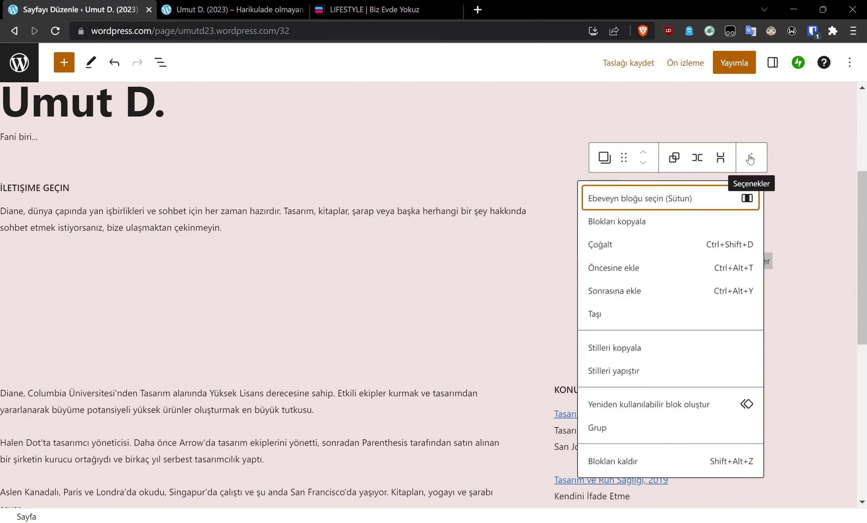
{"action": "left_click", "coordinate": [659, 468]}
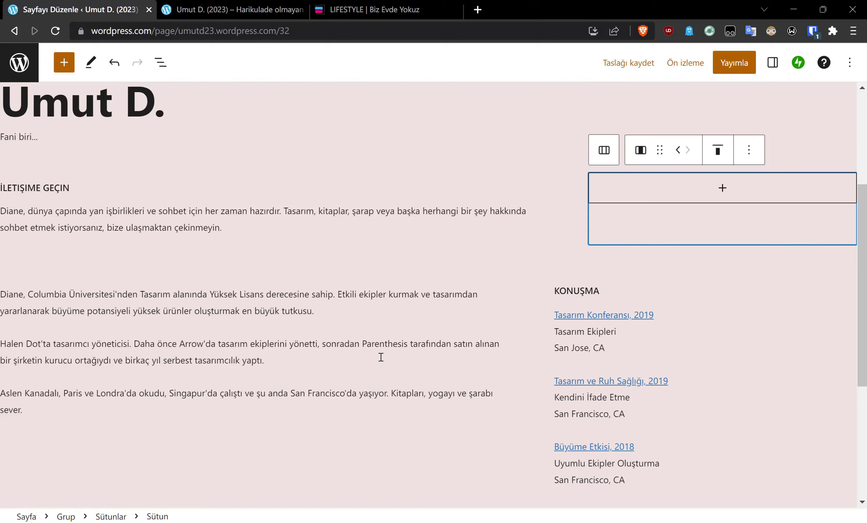
Remove the KONUŞMA column with its conference links, keeping the biography paragraph column beside it
{"action": "left_click", "coordinate": [569, 287]}
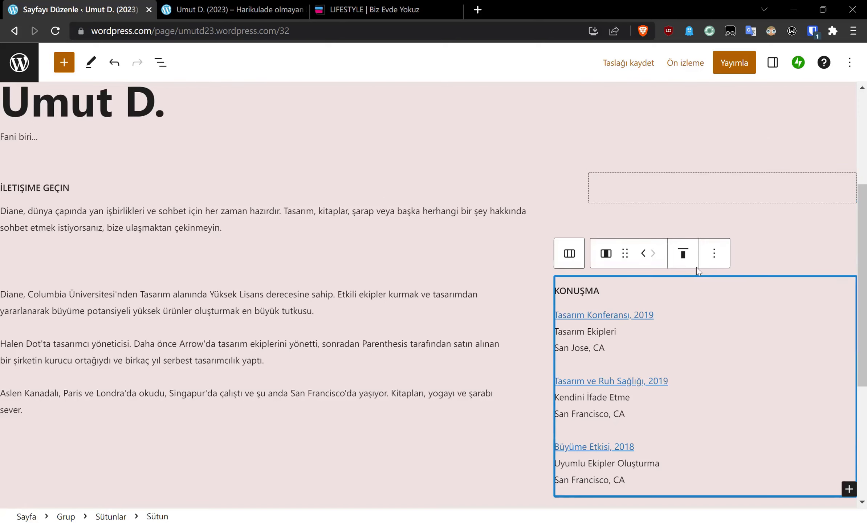
{"action": "left_click", "coordinate": [715, 254]}
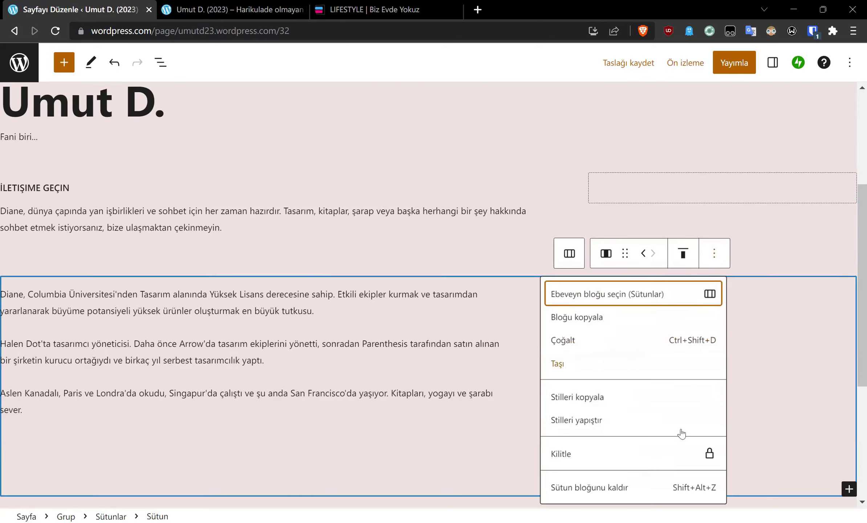
{"action": "left_click", "coordinate": [653, 494]}
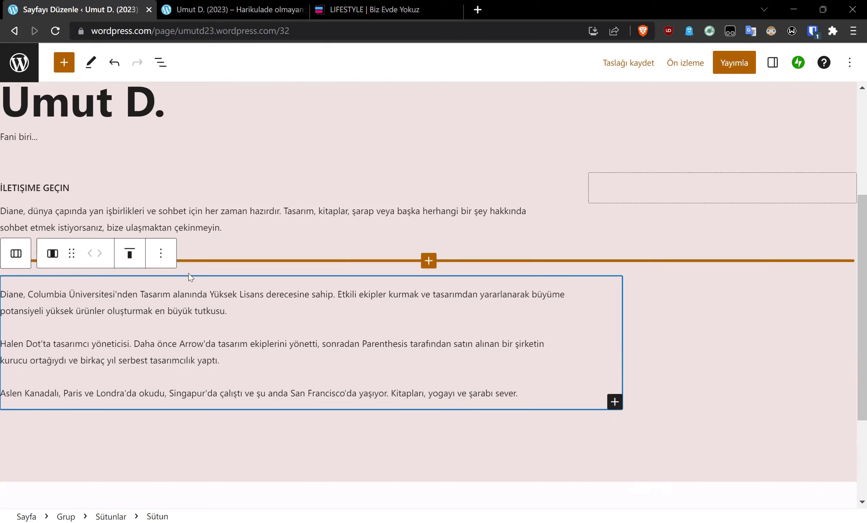
{"action": "left_click", "coordinate": [164, 259]}
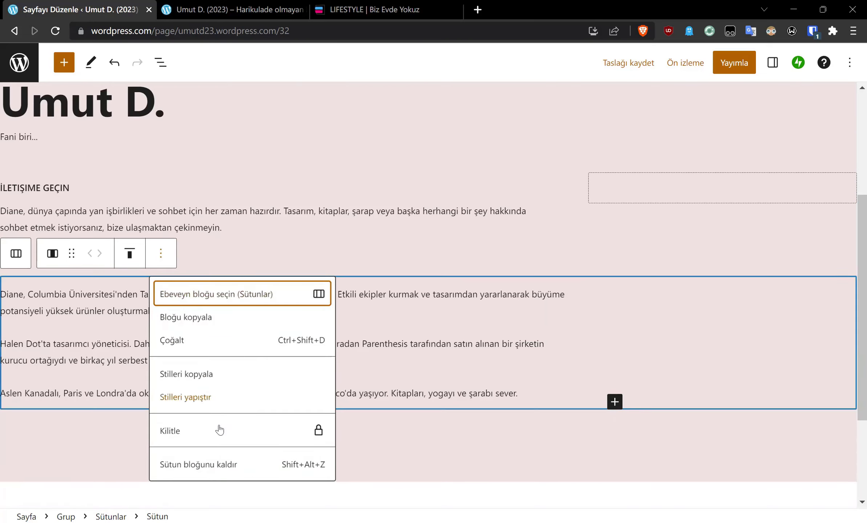
{"action": "left_click", "coordinate": [430, 294]}
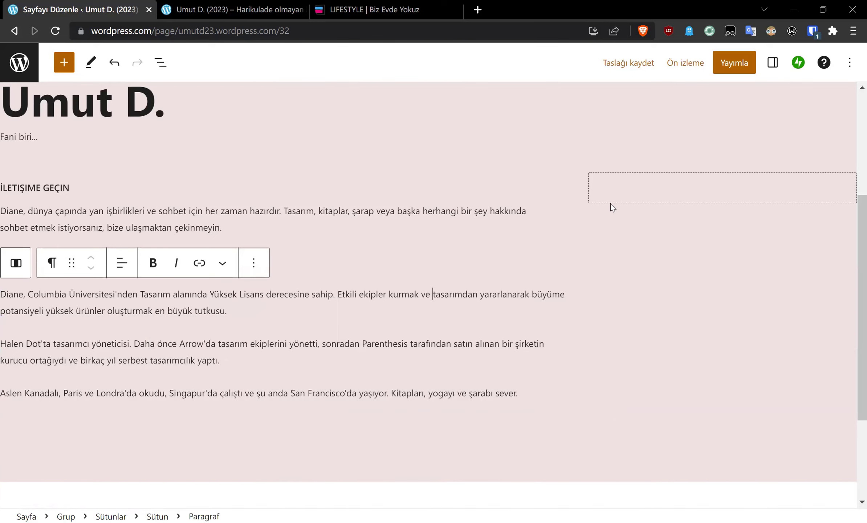
Remove the empty column beside the İletişime geçin section
{"action": "left_click", "coordinate": [627, 201]}
{"action": "left_click", "coordinate": [748, 159]}
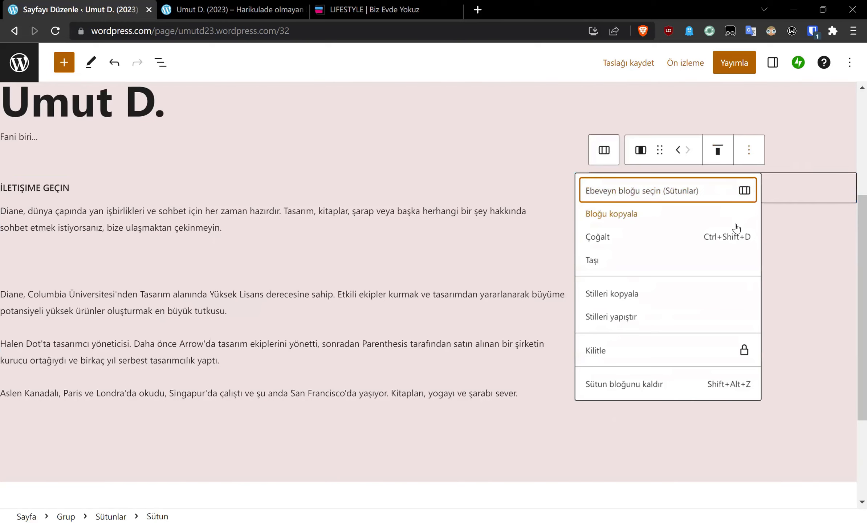
{"action": "left_click", "coordinate": [693, 390]}
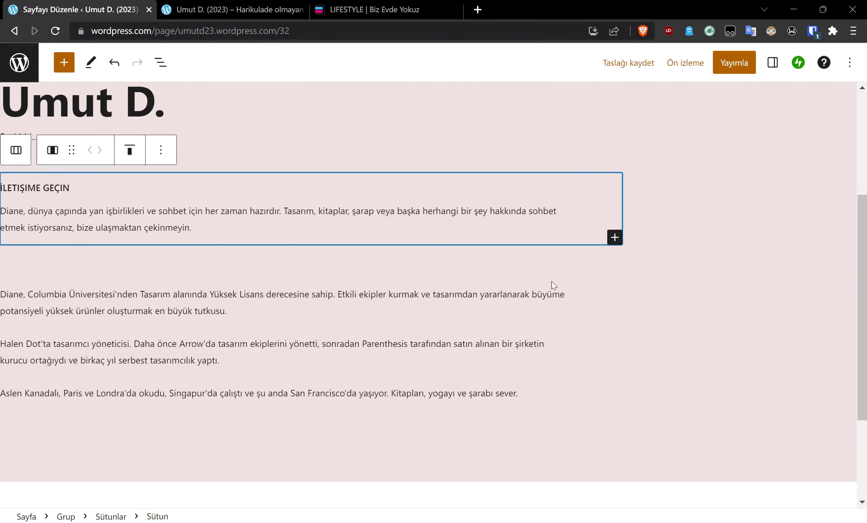
{"action": "left_click", "coordinate": [327, 113]}
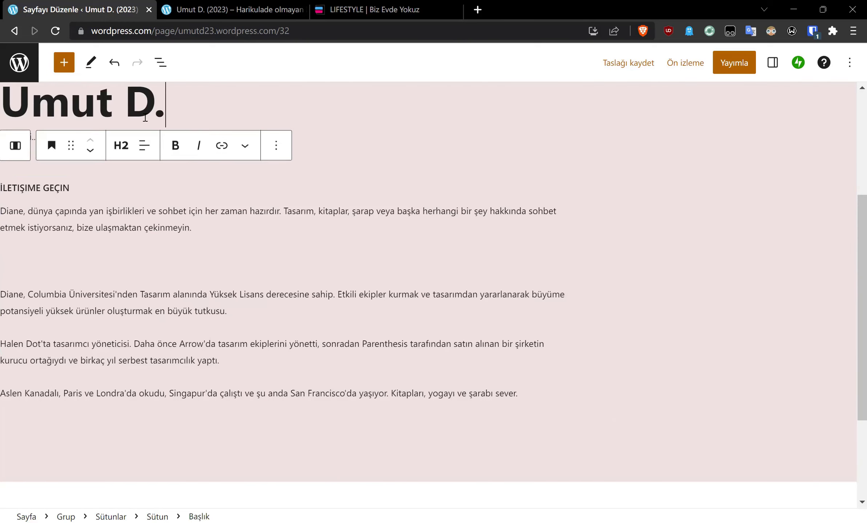
{"action": "left_click", "coordinate": [15, 145]}
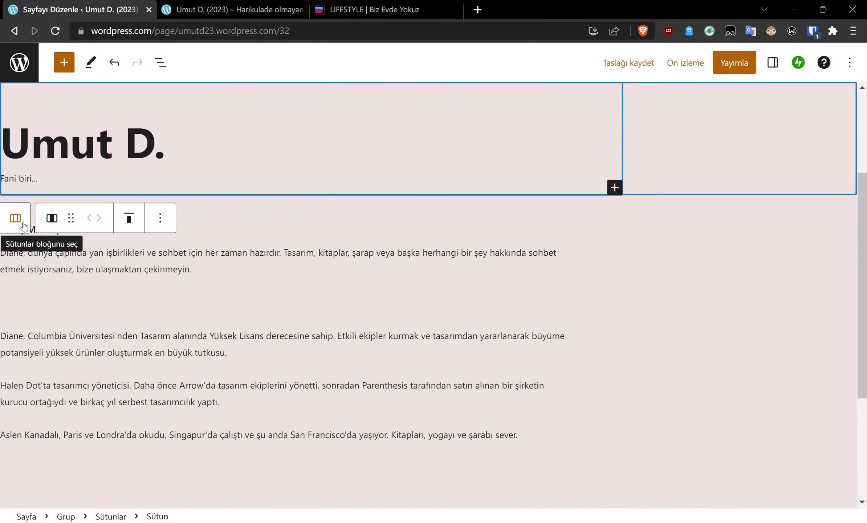
{"action": "left_click", "coordinate": [83, 252]}
{"action": "left_click", "coordinate": [71, 227]}
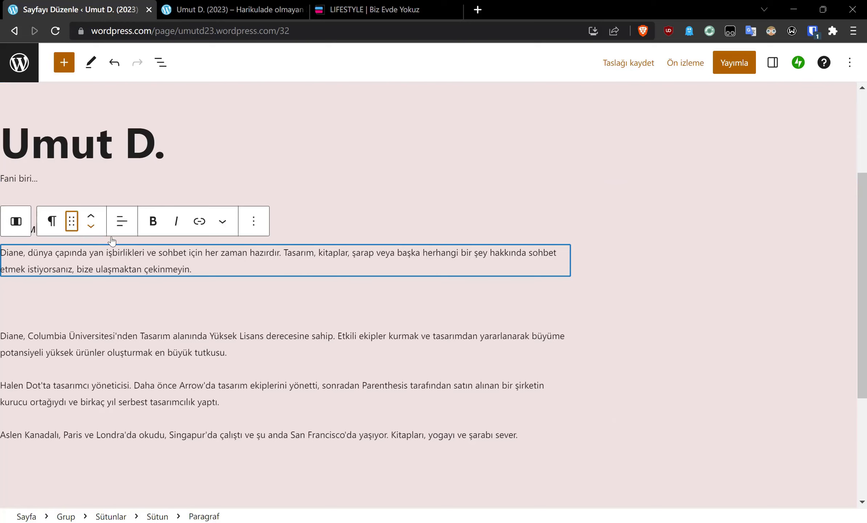
{"action": "left_click", "coordinate": [255, 227]}
{"action": "left_click", "coordinate": [256, 229]}
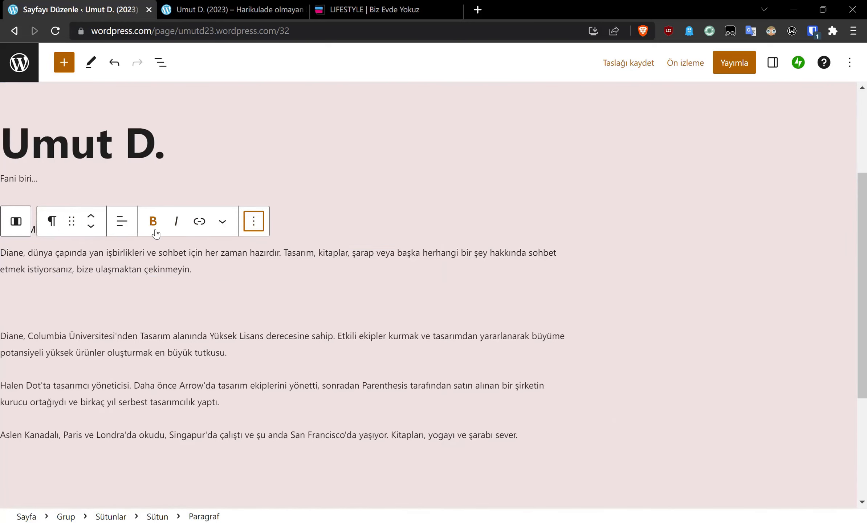
{"action": "left_click", "coordinate": [118, 226]}
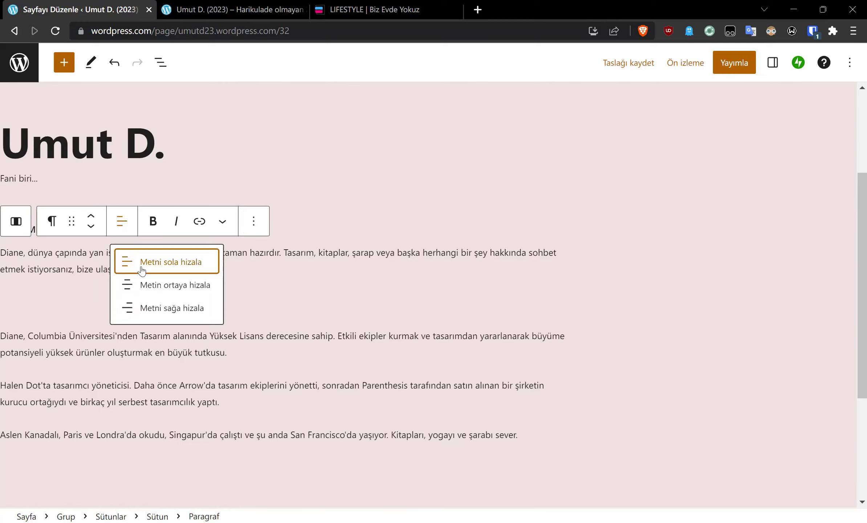
{"action": "left_click", "coordinate": [296, 260]}
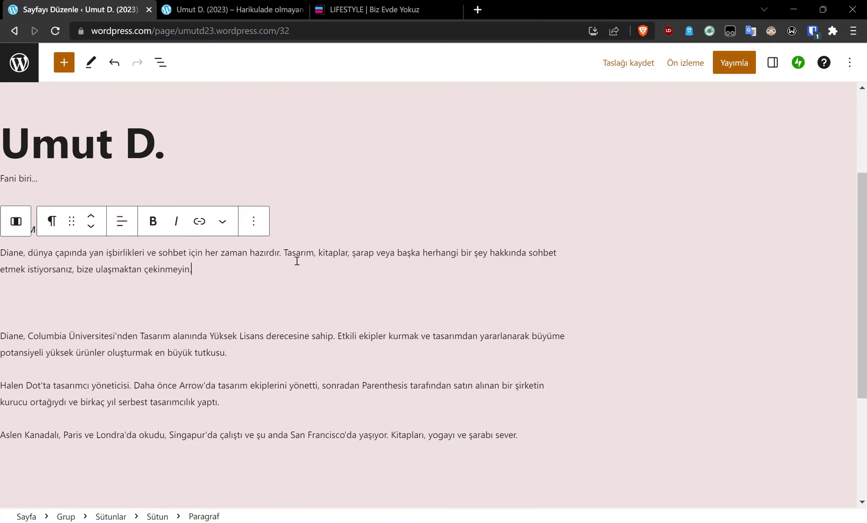
{"action": "triple_click", "coordinate": [297, 261]}
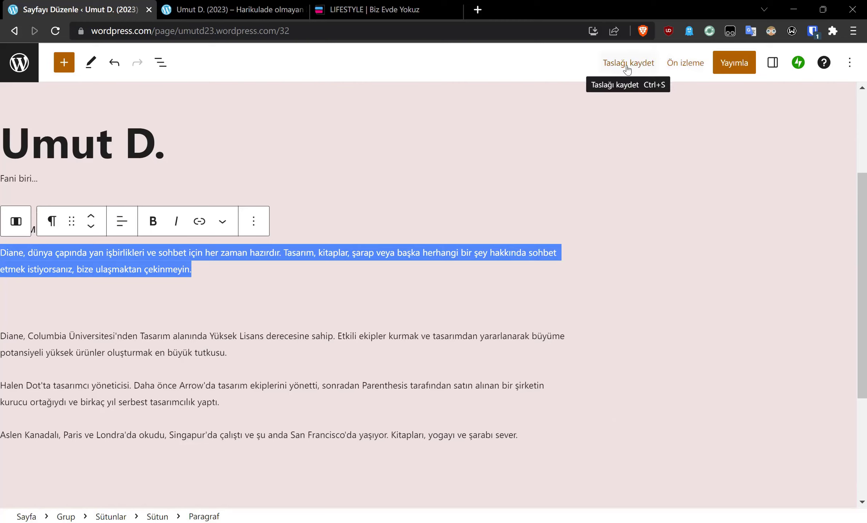
Review the visibility and publish-time settings, and publish the page immediately with Genel visibility
{"action": "left_click", "coordinate": [724, 69]}
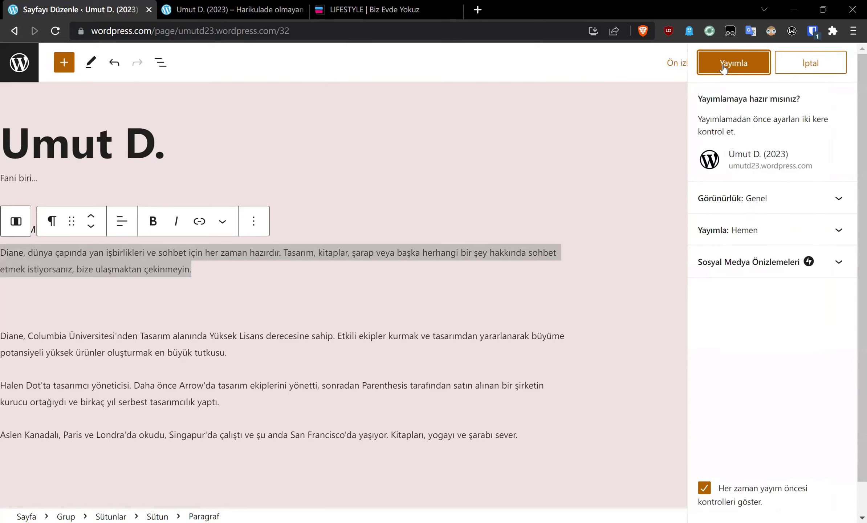
{"action": "left_click", "coordinate": [723, 204]}
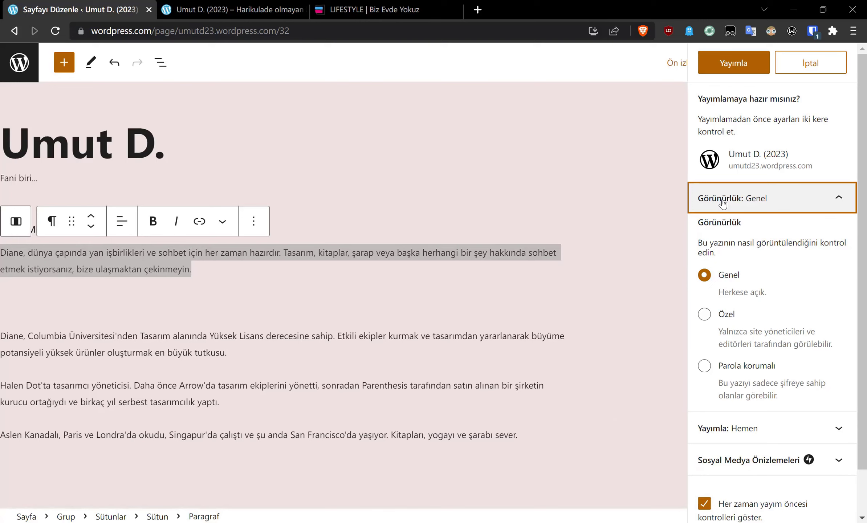
{"action": "scroll", "coordinate": [745, 309], "scroll_direction": "down", "scroll_amount": 2}
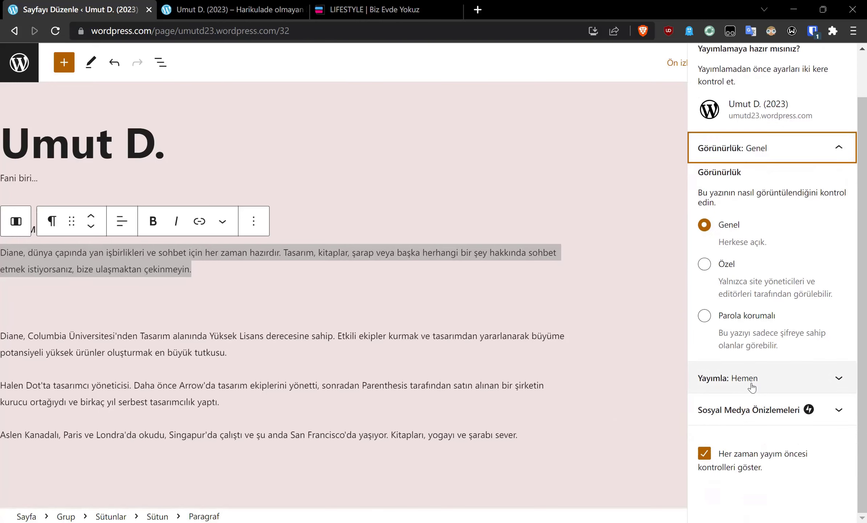
{"action": "left_click", "coordinate": [741, 379]}
{"action": "scroll", "coordinate": [773, 339], "scroll_direction": "up", "scroll_amount": 5}
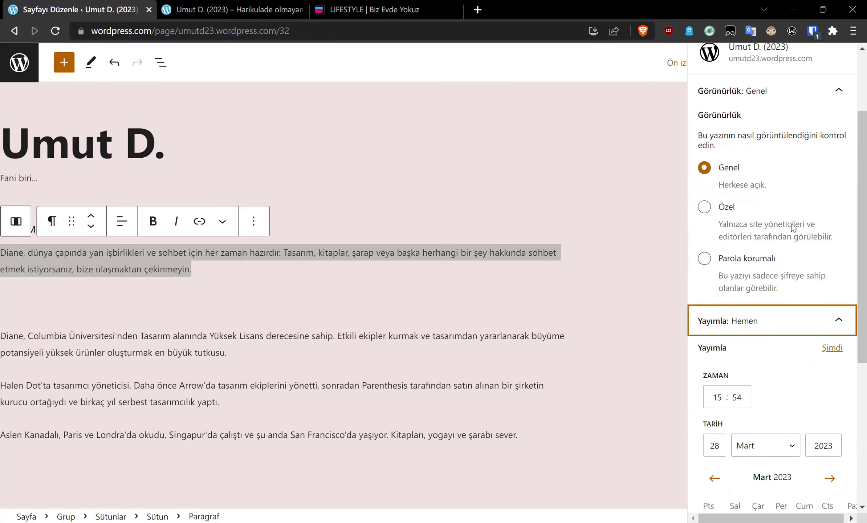
{"action": "left_click", "coordinate": [834, 317]}
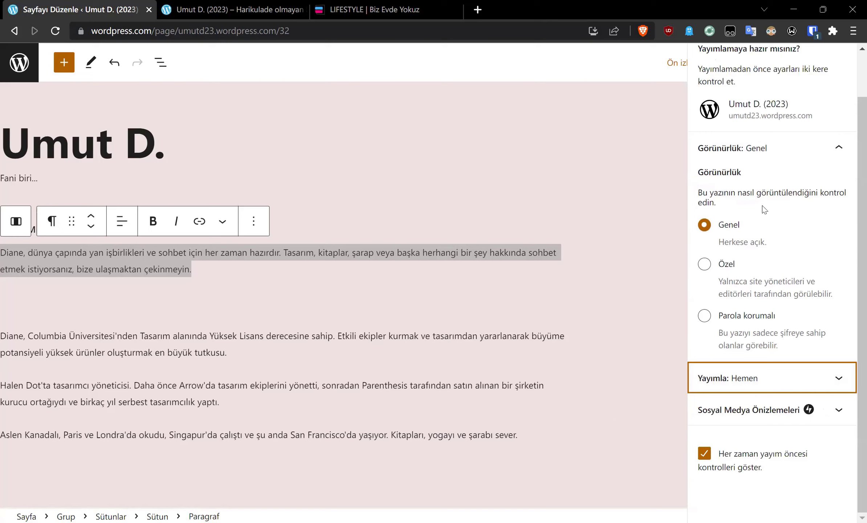
{"action": "scroll", "coordinate": [777, 110], "scroll_direction": "up", "scroll_amount": 3}
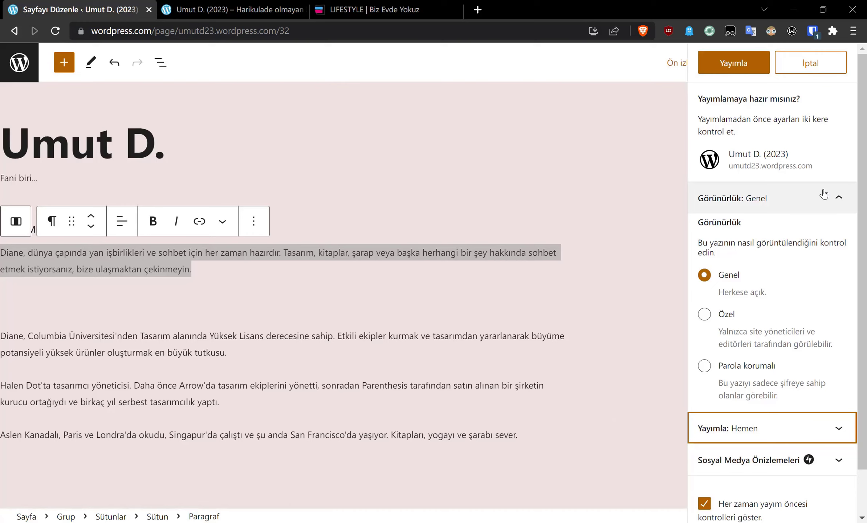
{"action": "left_click", "coordinate": [742, 68]}
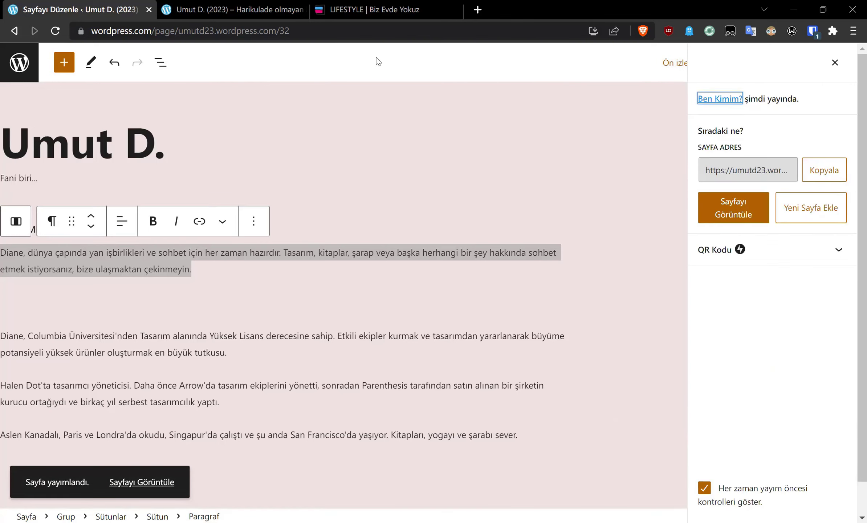
Reload the live site's home page and compare its navigation links with those of the Biz Evde Yokuz site
{"action": "left_click", "coordinate": [231, 15]}
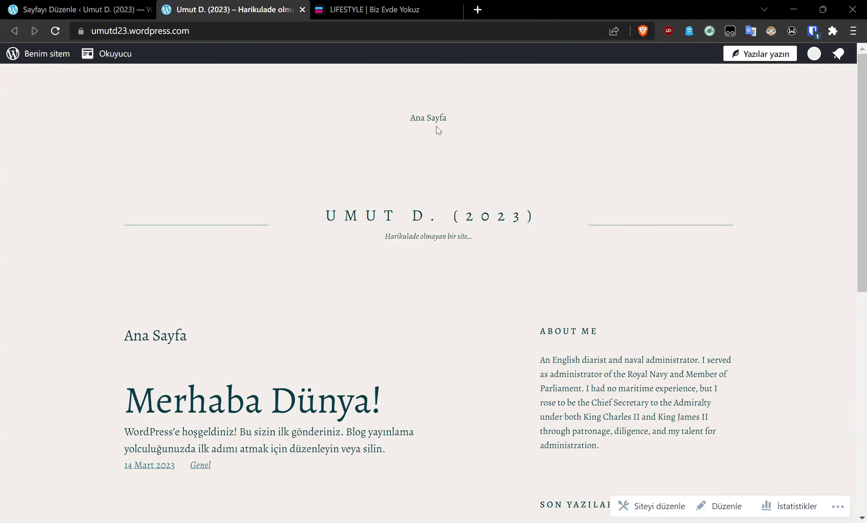
{"action": "left_click", "coordinate": [56, 31]}
{"action": "key", "text": "ctrl+Tab"}
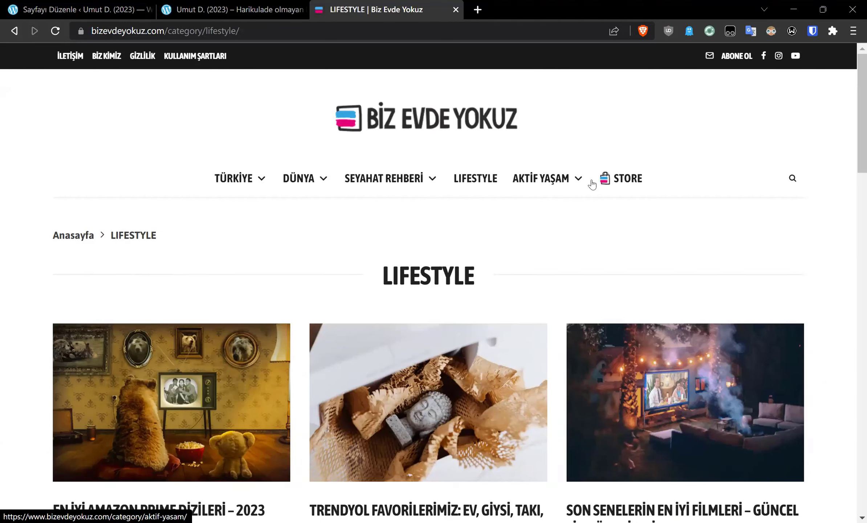
{"action": "left_click", "coordinate": [266, 5]}
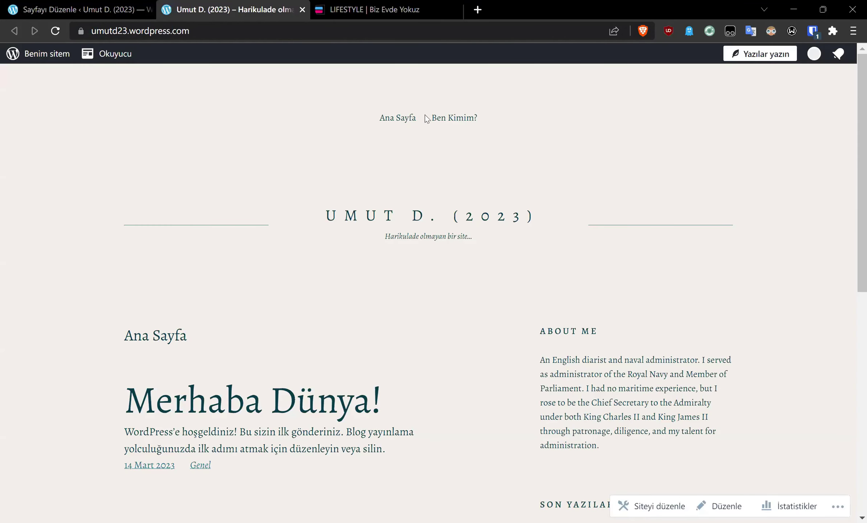
Open the Ben Kimim? page on the live site and look over its published layout
{"action": "left_click", "coordinate": [440, 118]}
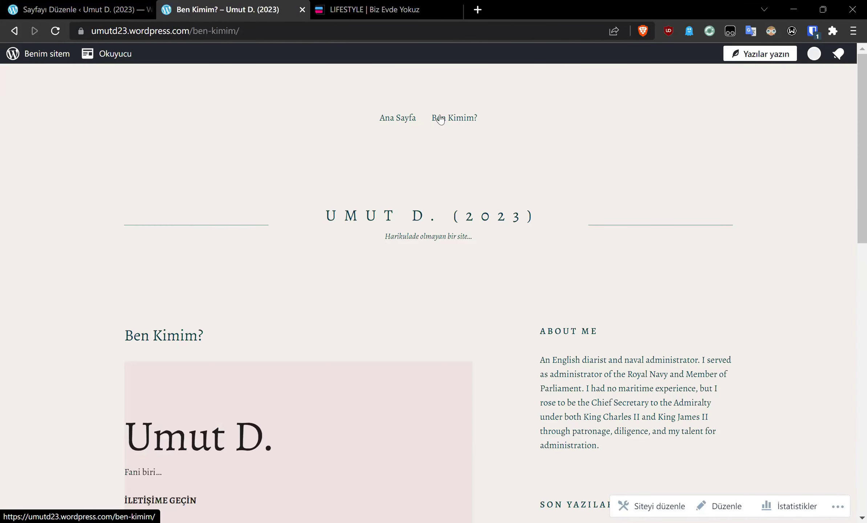
{"action": "scroll", "coordinate": [438, 145], "scroll_direction": "down", "scroll_amount": 2}
{"action": "scroll", "coordinate": [439, 155], "scroll_direction": "down", "scroll_amount": 5}
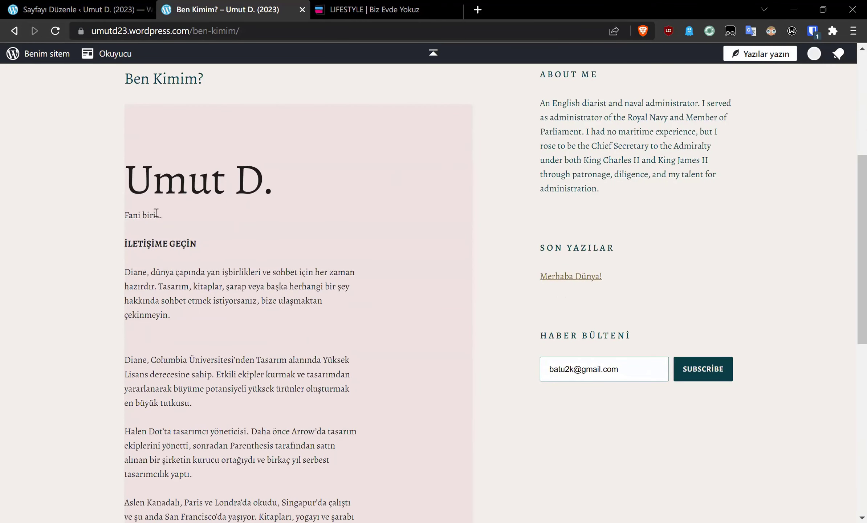
{"action": "scroll", "coordinate": [170, 234], "scroll_direction": "down", "scroll_amount": 2}
{"action": "scroll", "coordinate": [166, 219], "scroll_direction": "down", "scroll_amount": 2}
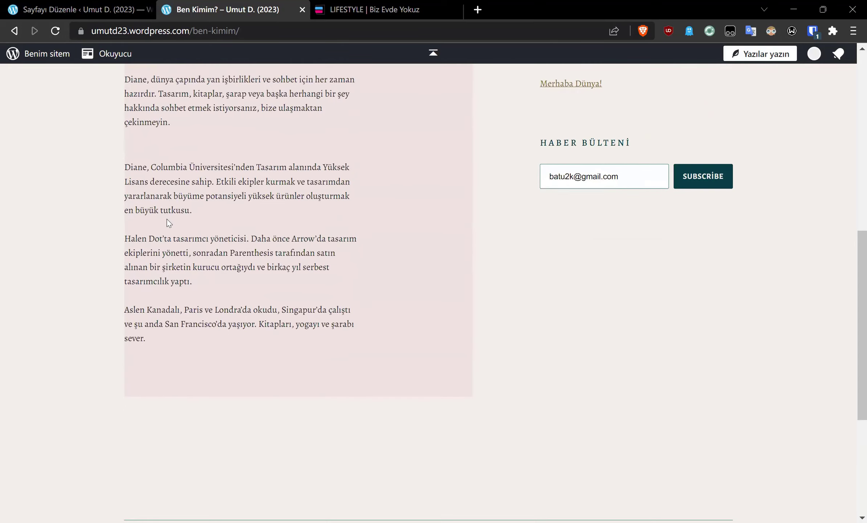
{"action": "scroll", "coordinate": [166, 219], "scroll_direction": "up", "scroll_amount": 3}
{"action": "scroll", "coordinate": [167, 219], "scroll_direction": "up", "scroll_amount": 2}
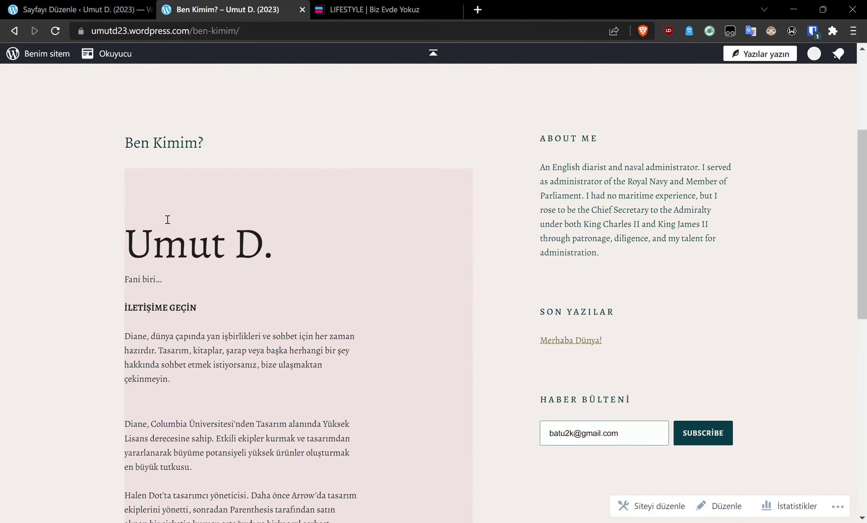
{"action": "scroll", "coordinate": [168, 220], "scroll_direction": "up", "scroll_amount": 4}
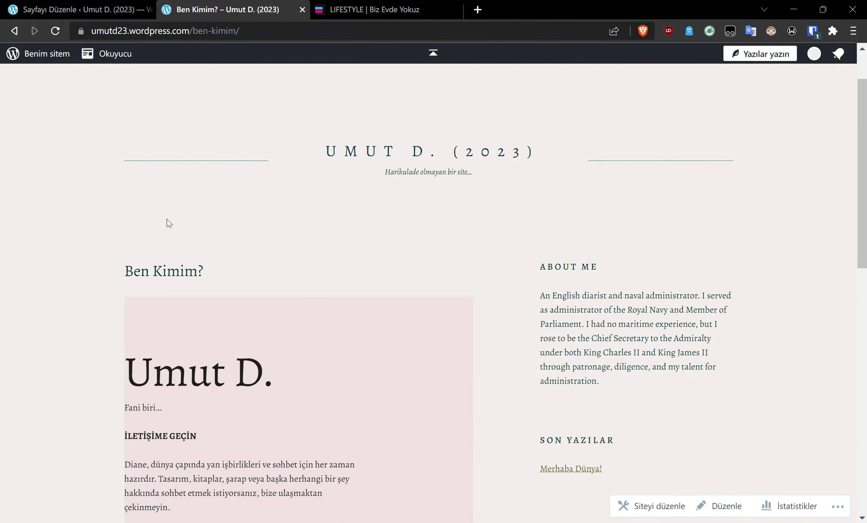
Return to the Ben Kimim? page editor, browse the available block types, and dismiss the post-publish panel
{"action": "left_click", "coordinate": [78, 9]}
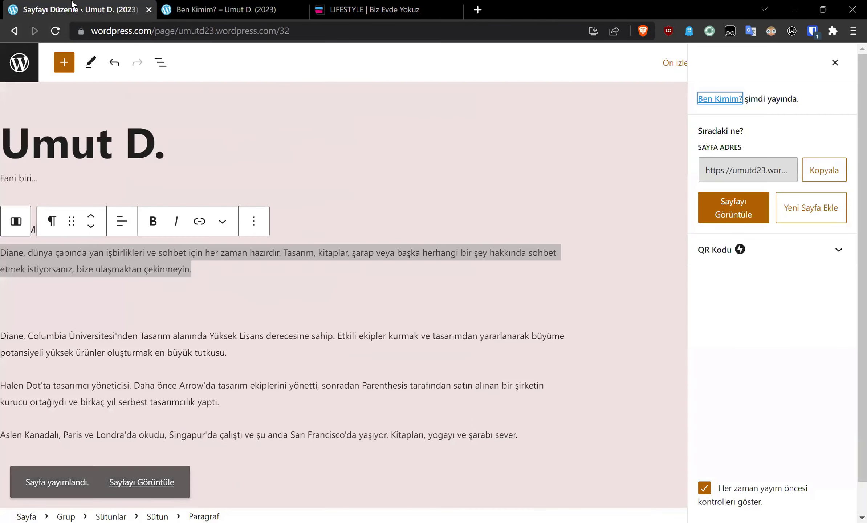
{"action": "left_click", "coordinate": [392, 196]}
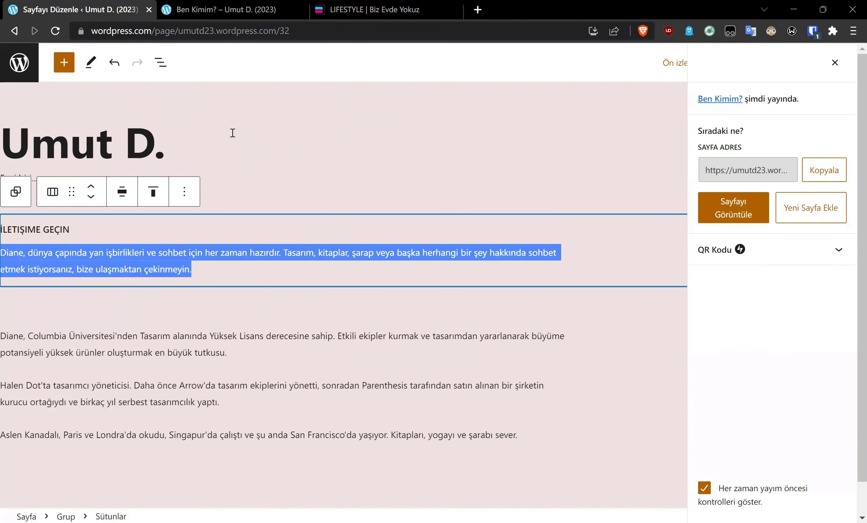
{"action": "left_click", "coordinate": [65, 69]}
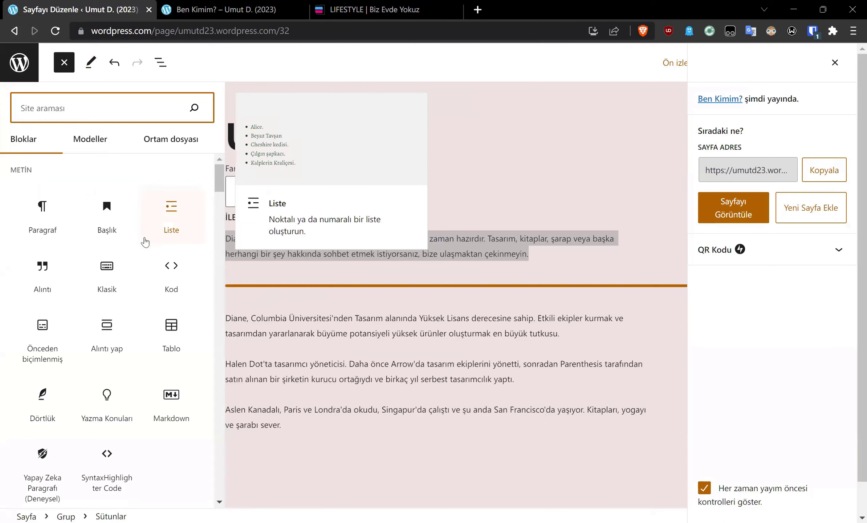
{"action": "scroll", "coordinate": [145, 241], "scroll_direction": "down", "scroll_amount": 5}
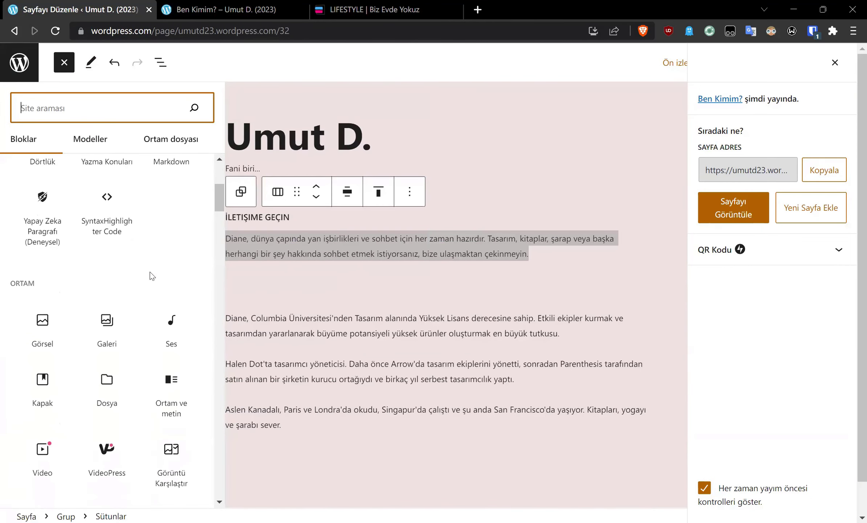
{"action": "left_click", "coordinate": [68, 65]}
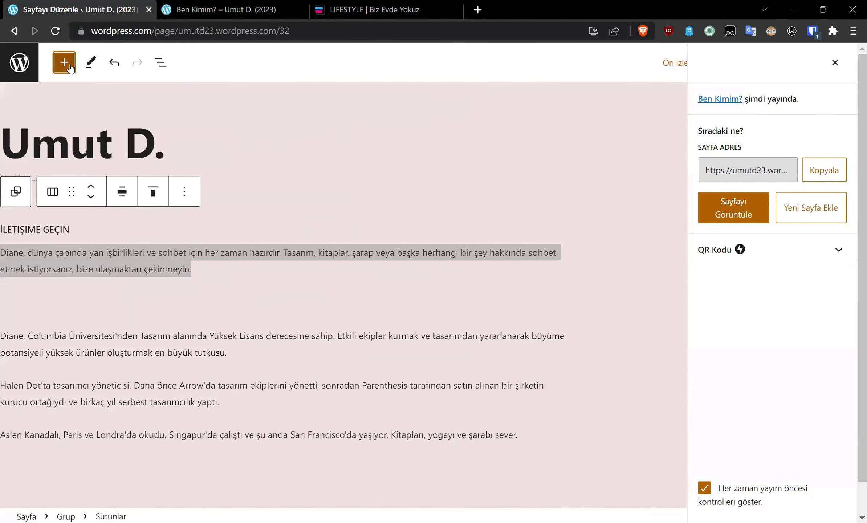
{"action": "left_click", "coordinate": [835, 63]}
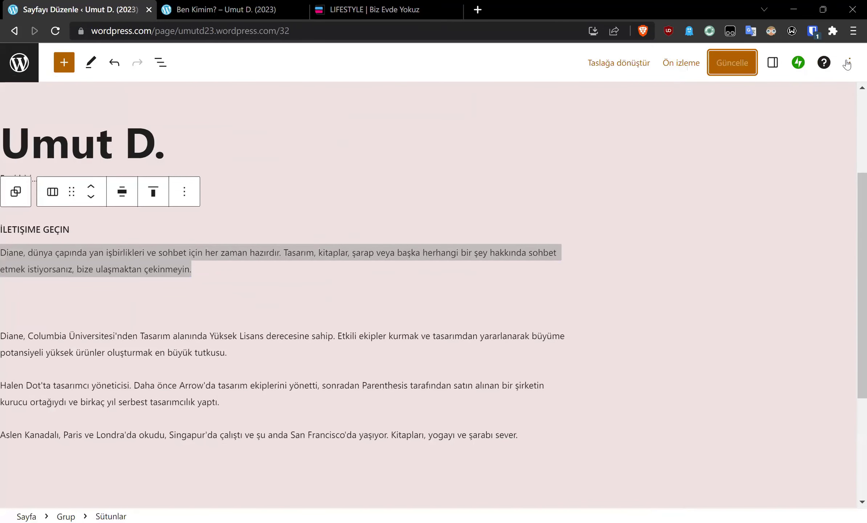
{"action": "left_click", "coordinate": [847, 64]}
{"action": "left_click", "coordinate": [296, 132]}
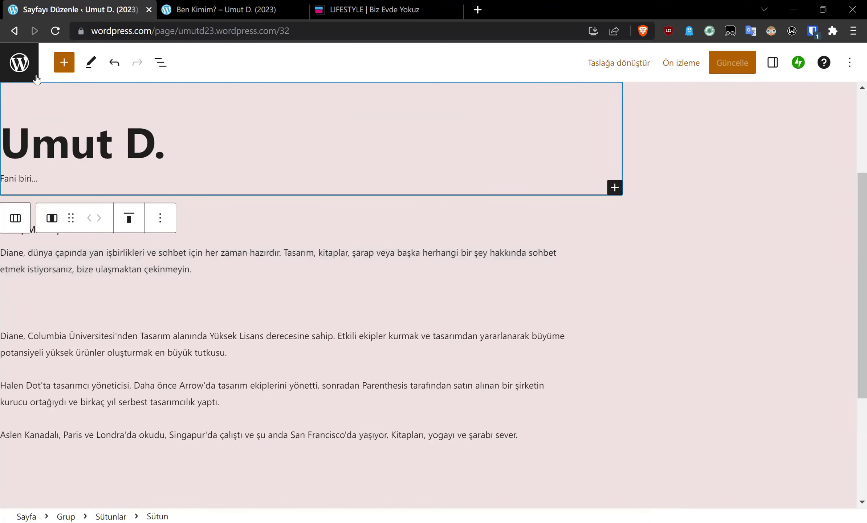
Add a new page to the site, starting from Boş sayfa instead of a predefined layout
{"action": "left_click", "coordinate": [29, 73]}
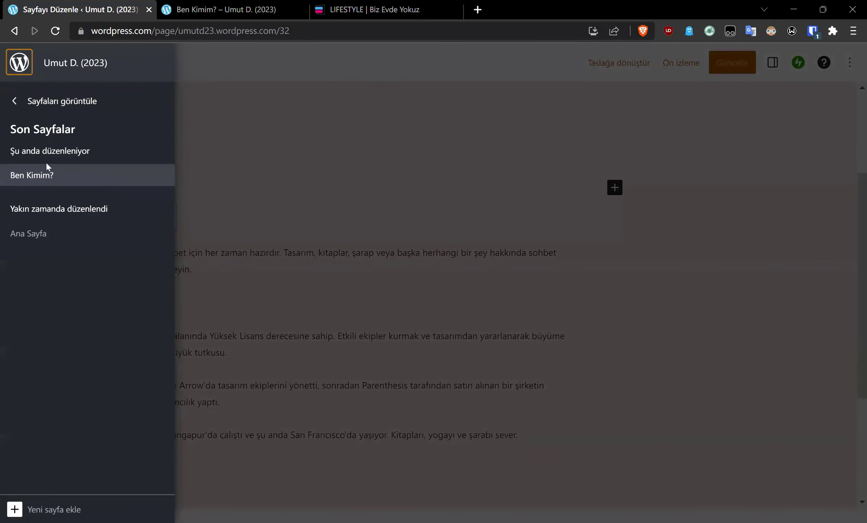
{"action": "left_click", "coordinate": [40, 233]}
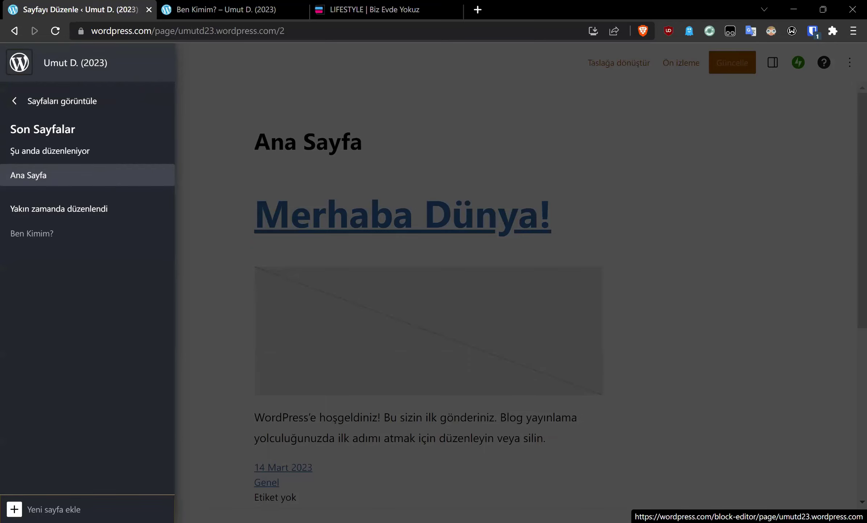
{"action": "left_click", "coordinate": [36, 510]}
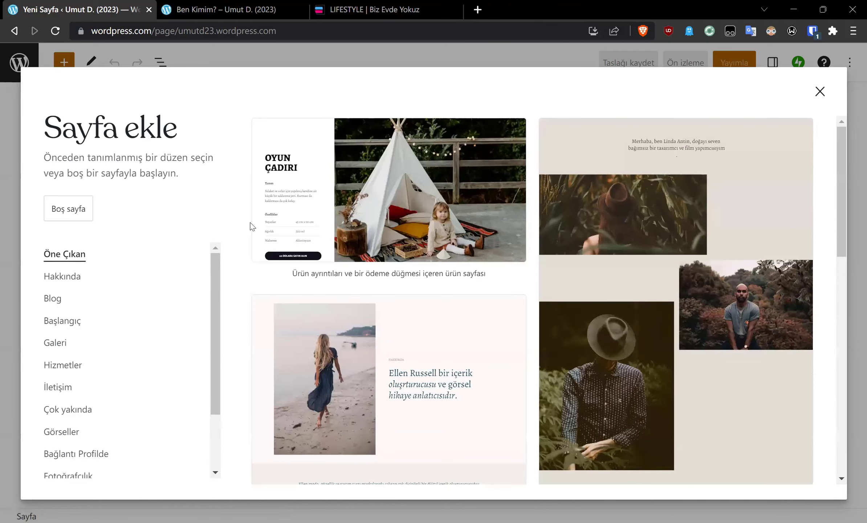
{"action": "left_click", "coordinate": [67, 287]}
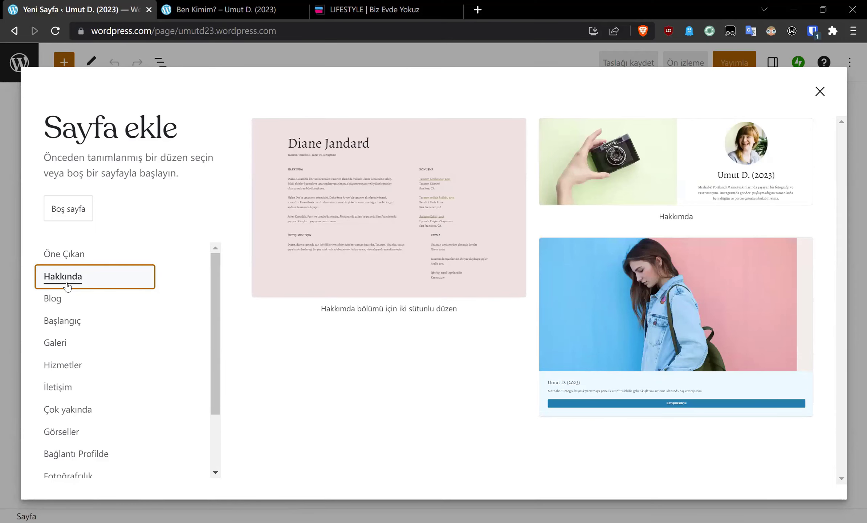
{"action": "left_click", "coordinate": [84, 214]}
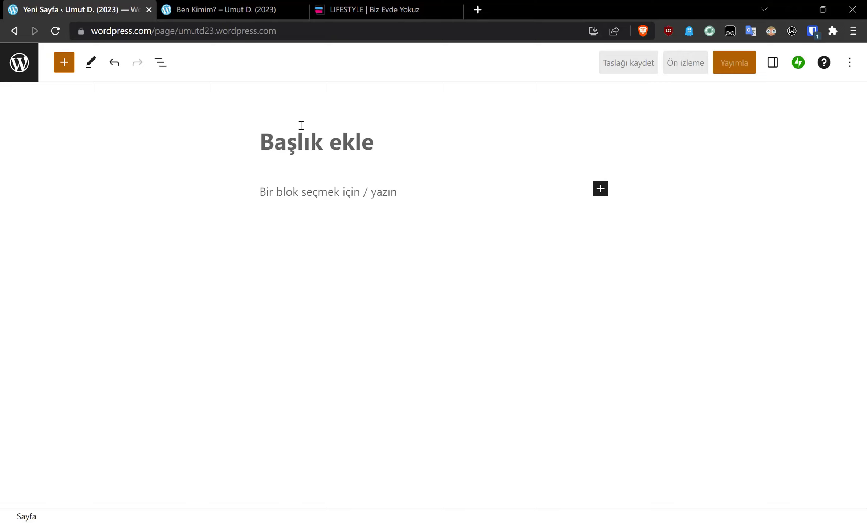
Title the new page "İletişim"
{"action": "left_click", "coordinate": [324, 146]}
{"action": "type", "text": "H"}
{"action": "key", "text": "BackSpace"}
{"action": "type", "text": "İletişim"}
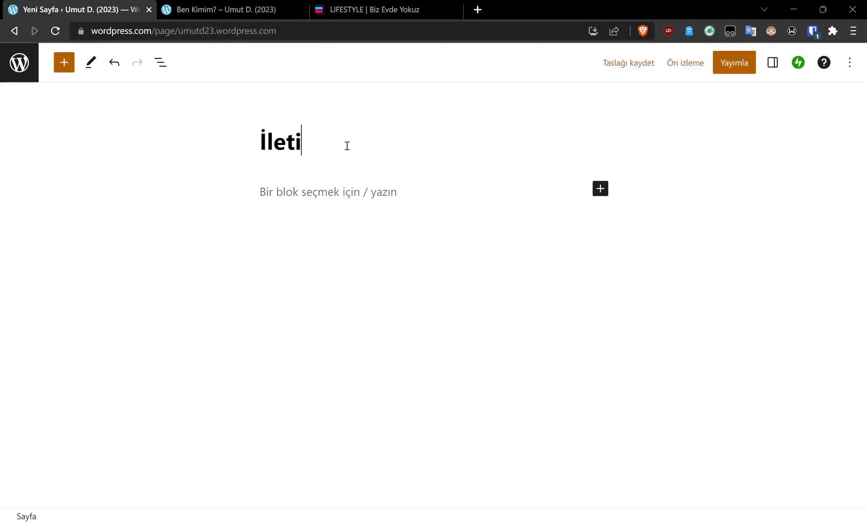
Write the body paragraph "Bana ulaşmak için e-posta adresime mesaj gönderebilirsiniz falan..." under the title
{"action": "left_click", "coordinate": [351, 187]}
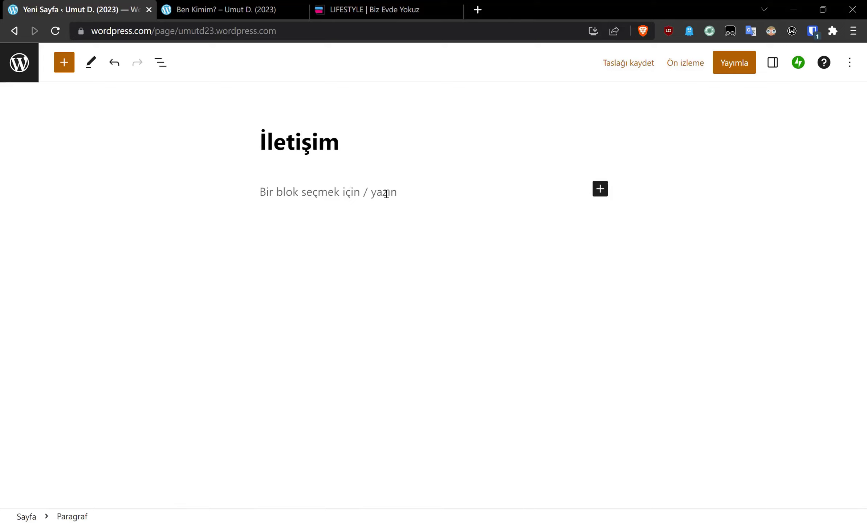
{"action": "type", "text": "/"}
{"action": "key", "text": "BackSpace"}
{"action": "type", "text": "Bana ulaşmak"}
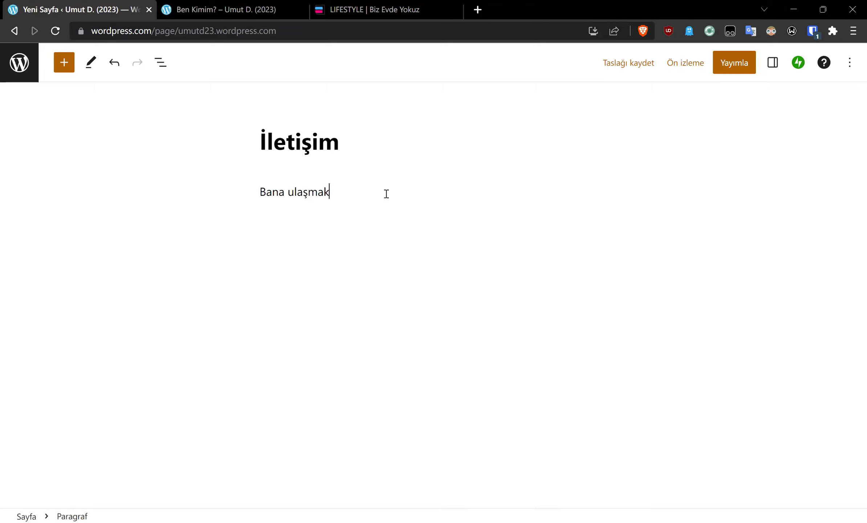
{"action": "type", "text": " için e-posta adresime "}
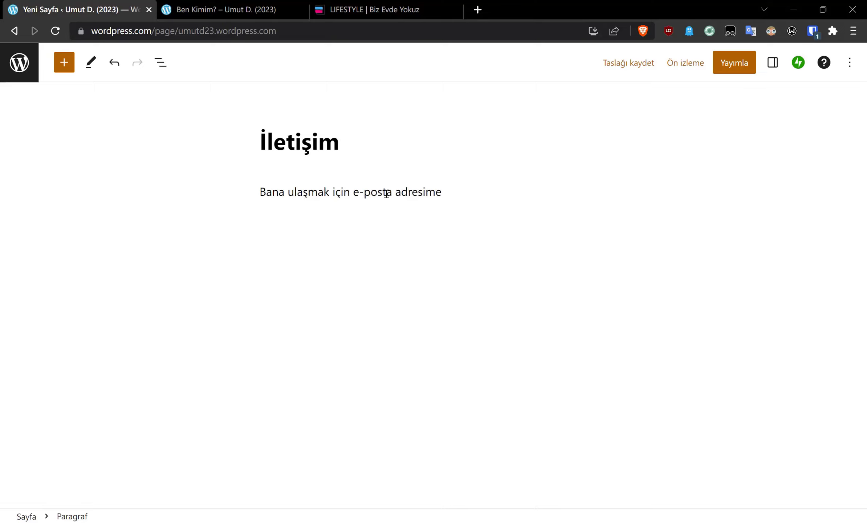
{"action": "type", "text": "mesaj gönderebilirsiniz"}
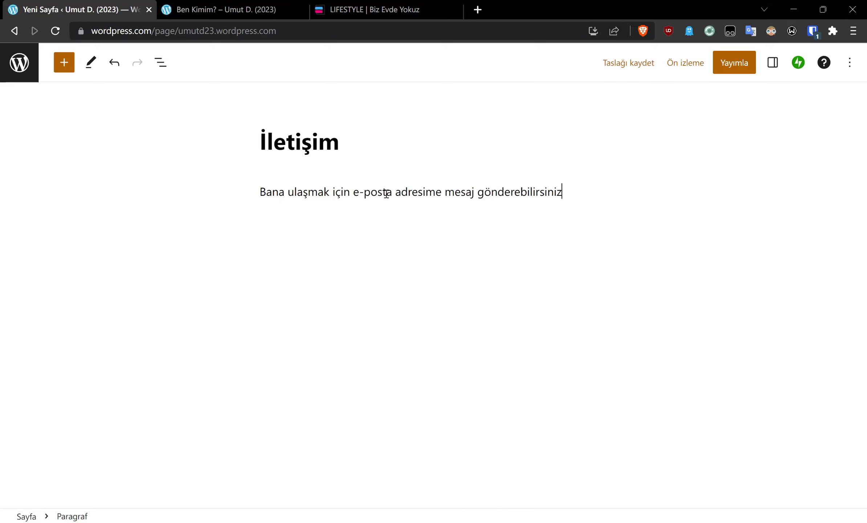
{"action": "type", "text": " falan..."}
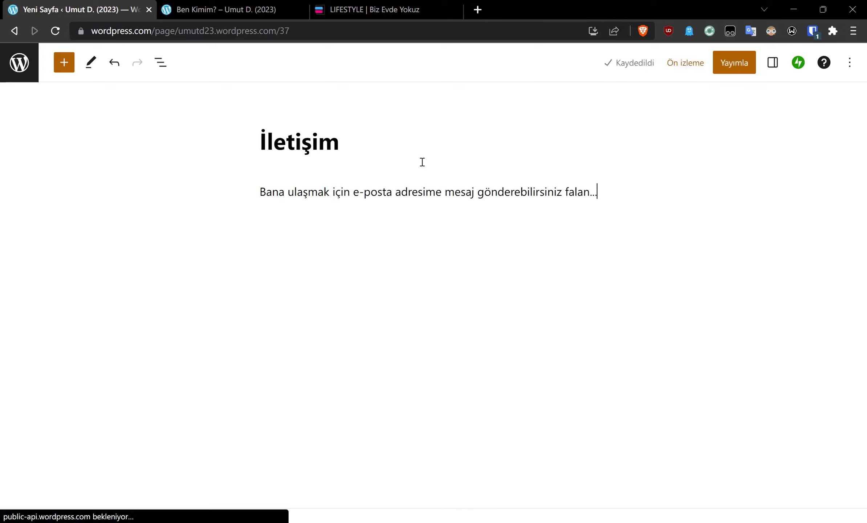
Insert a Görsel block below the contact paragraph
{"action": "key", "text": "Return"}
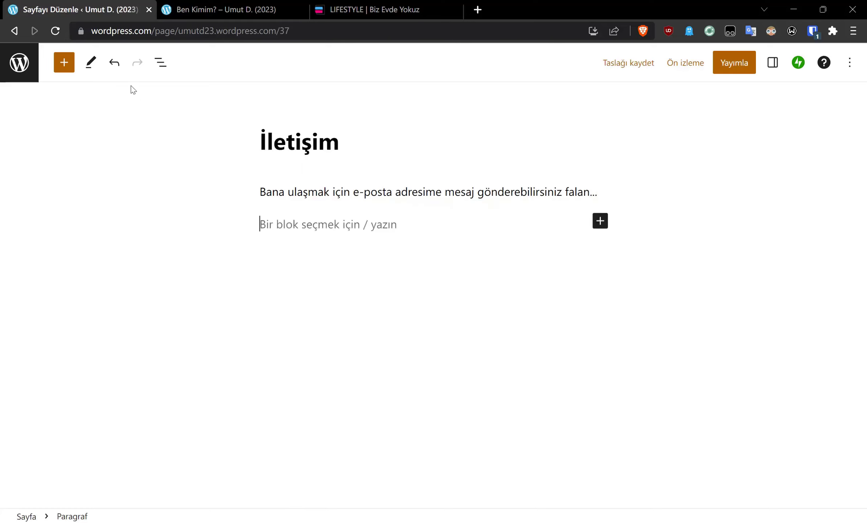
{"action": "left_click", "coordinate": [57, 64]}
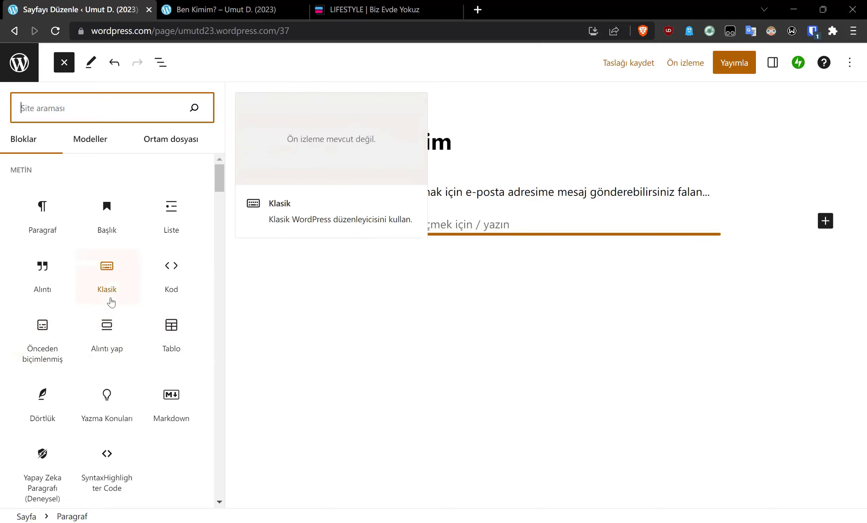
{"action": "scroll", "coordinate": [106, 381], "scroll_direction": "down", "scroll_amount": 5}
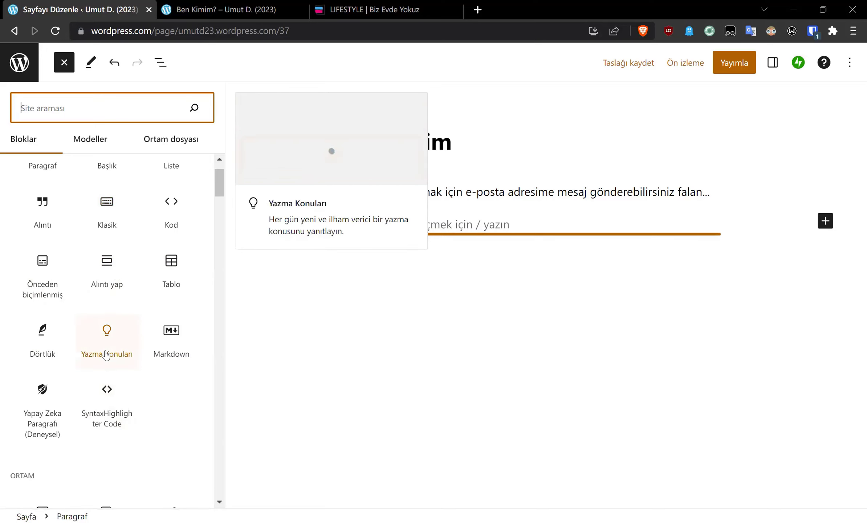
{"action": "scroll", "coordinate": [105, 363], "scroll_direction": "down", "scroll_amount": 2}
{"action": "scroll", "coordinate": [105, 361], "scroll_direction": "up", "scroll_amount": 2}
{"action": "scroll", "coordinate": [105, 360], "scroll_direction": "down", "scroll_amount": 3}
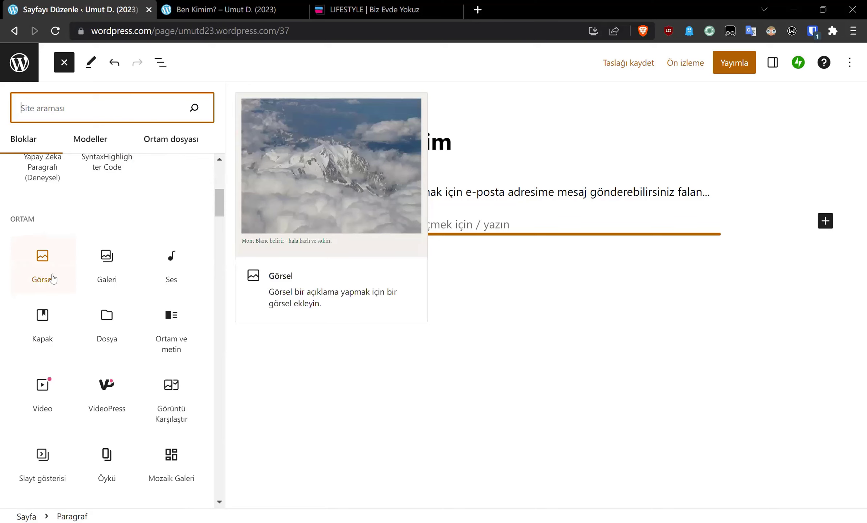
{"action": "left_click", "coordinate": [53, 278]}
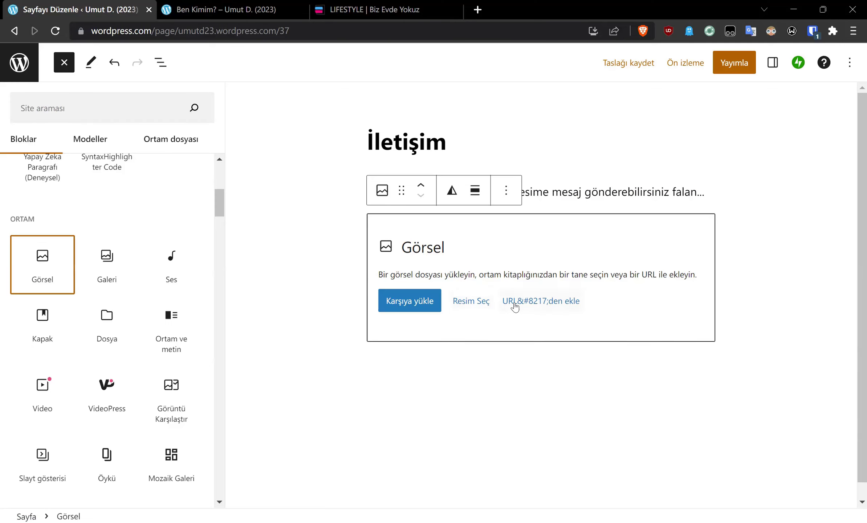
Search Pexels Ücretsiz Fotoğraflar for "email" and insert the phone-screen photo with the Google, Mail and Phone icons
{"action": "left_click", "coordinate": [475, 303]}
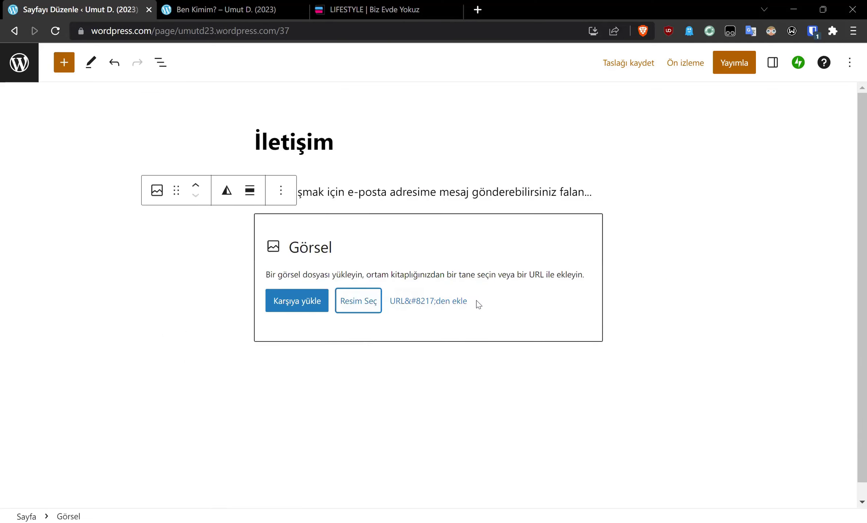
{"action": "left_click", "coordinate": [363, 304]}
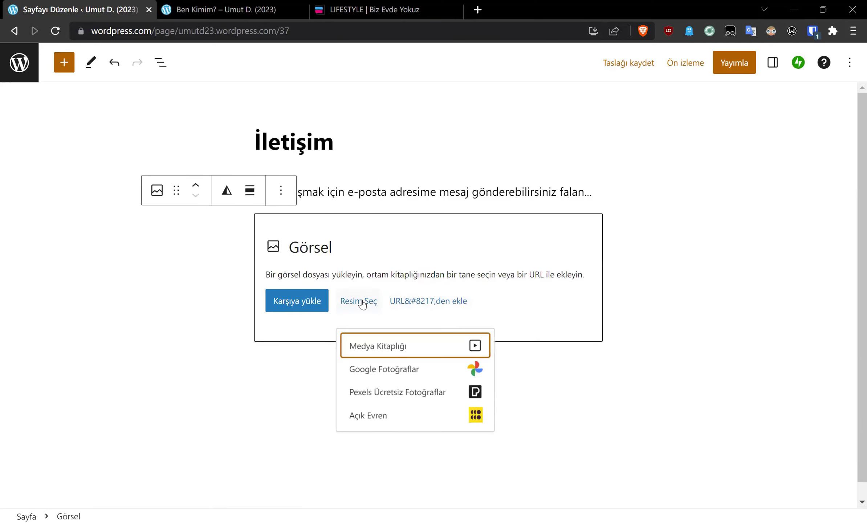
{"action": "left_click", "coordinate": [424, 398]}
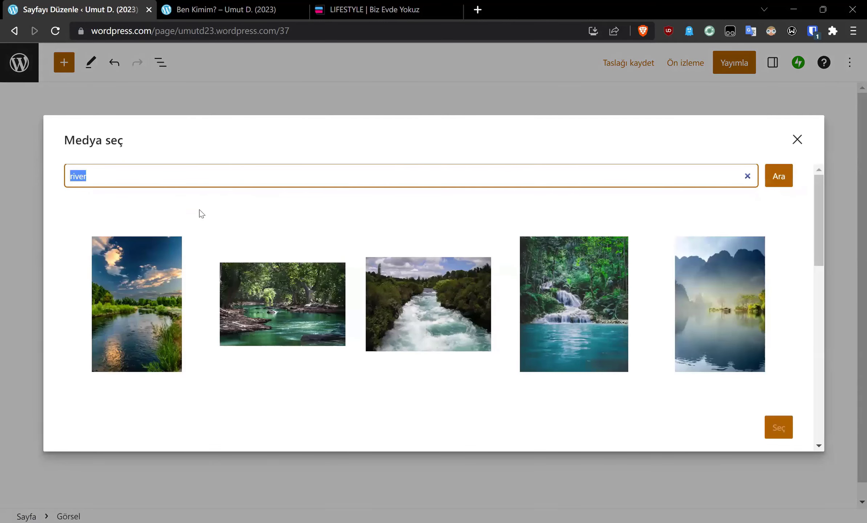
{"action": "type", "text": "email"}
{"action": "left_click", "coordinate": [770, 186]}
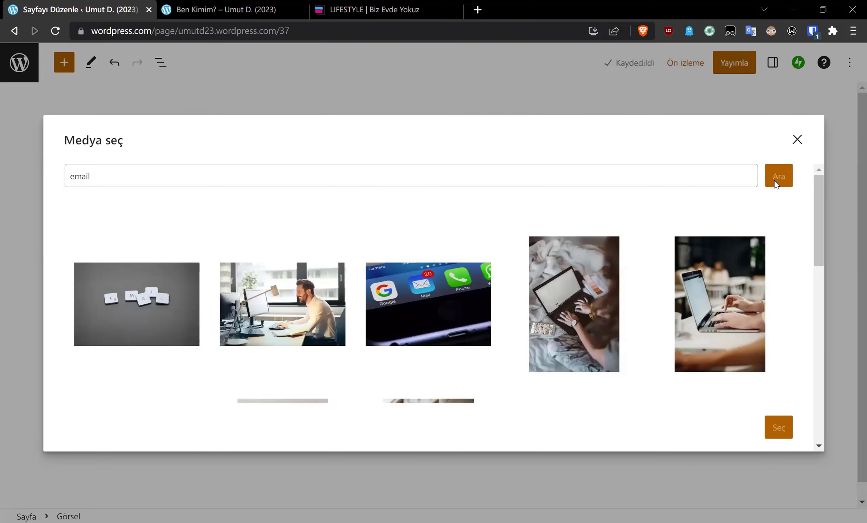
{"action": "scroll", "coordinate": [429, 305], "scroll_direction": "down", "scroll_amount": 5}
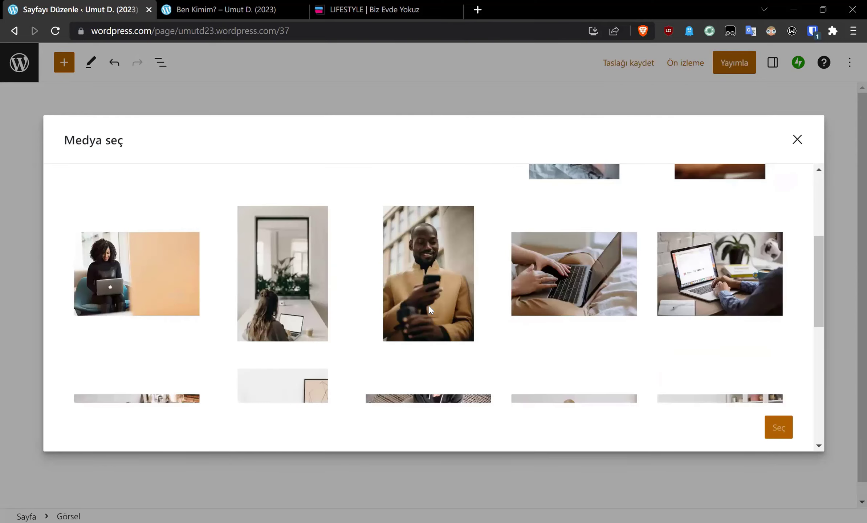
{"action": "scroll", "coordinate": [429, 305], "scroll_direction": "up", "scroll_amount": 4}
{"action": "scroll", "coordinate": [431, 310], "scroll_direction": "down", "scroll_amount": 8}
{"action": "scroll", "coordinate": [432, 310], "scroll_direction": "up", "scroll_amount": 10}
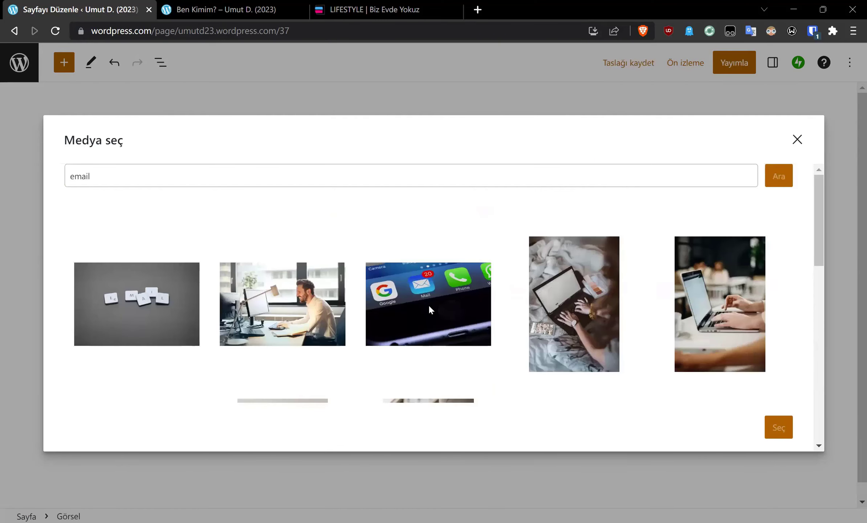
{"action": "left_click", "coordinate": [445, 320]}
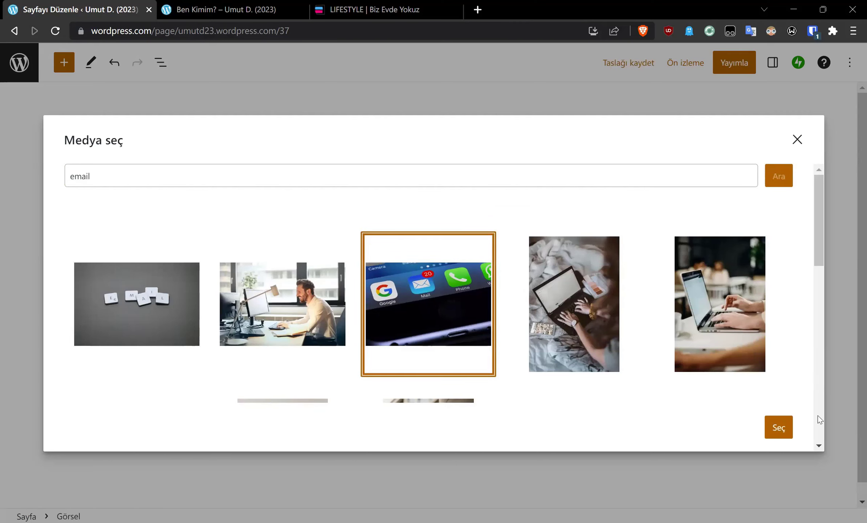
{"action": "left_click", "coordinate": [781, 430]}
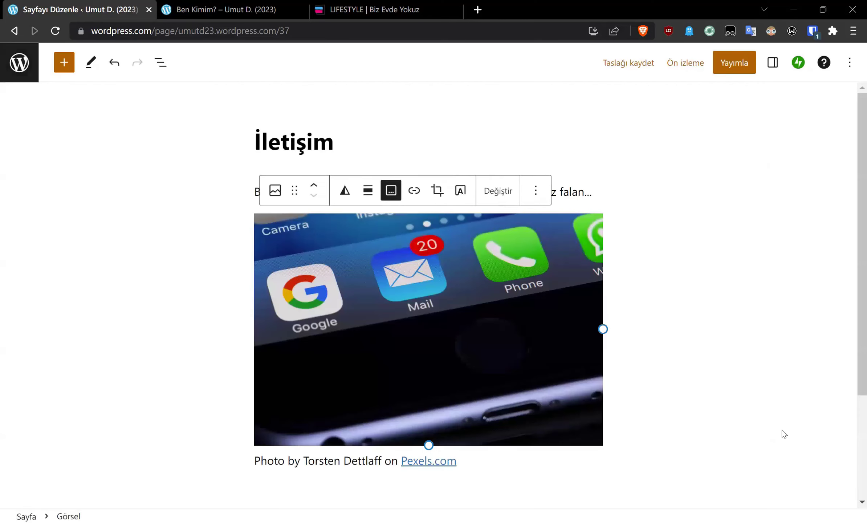
Delete the photo credit caption beneath the inserted image
{"action": "double_click", "coordinate": [393, 462]}
{"action": "triple_click", "coordinate": [393, 462]}
{"action": "key", "text": "BackSpace"}
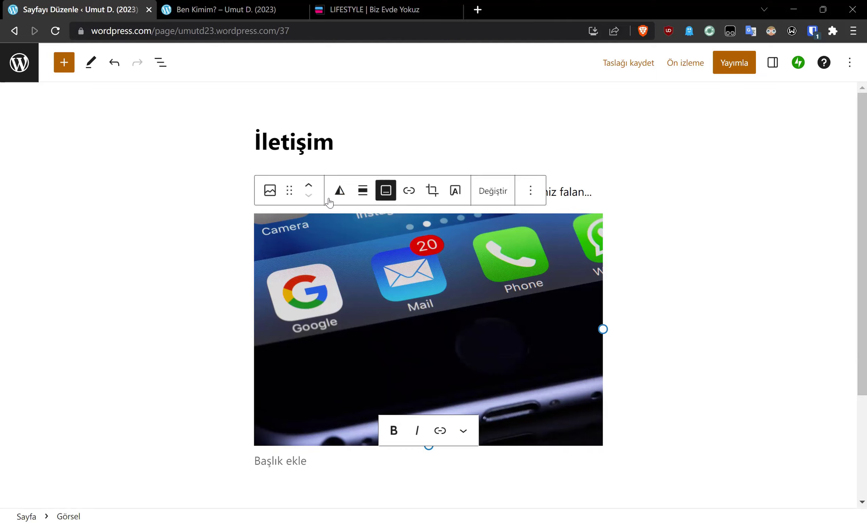
Move the image block above the contact paragraph and deselect it
{"action": "left_click", "coordinate": [309, 190]}
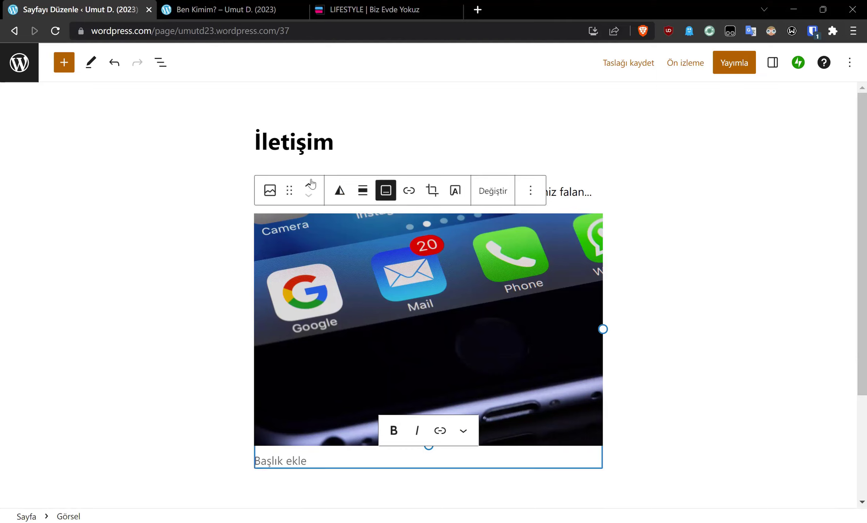
{"action": "left_click", "coordinate": [309, 188]}
{"action": "left_click", "coordinate": [361, 461]}
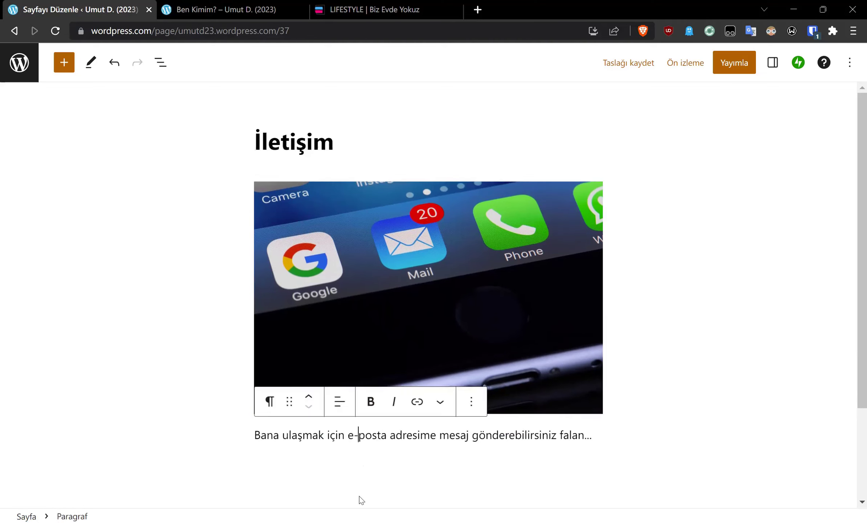
{"action": "left_click", "coordinate": [542, 453]}
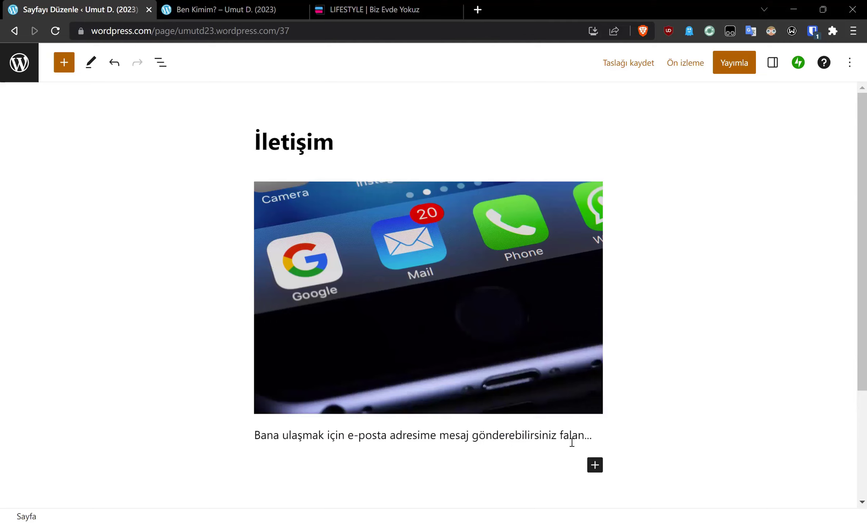
Check the publishing date options for the İletişim page and publish it immediately with Genel visibility
{"action": "left_click", "coordinate": [749, 73]}
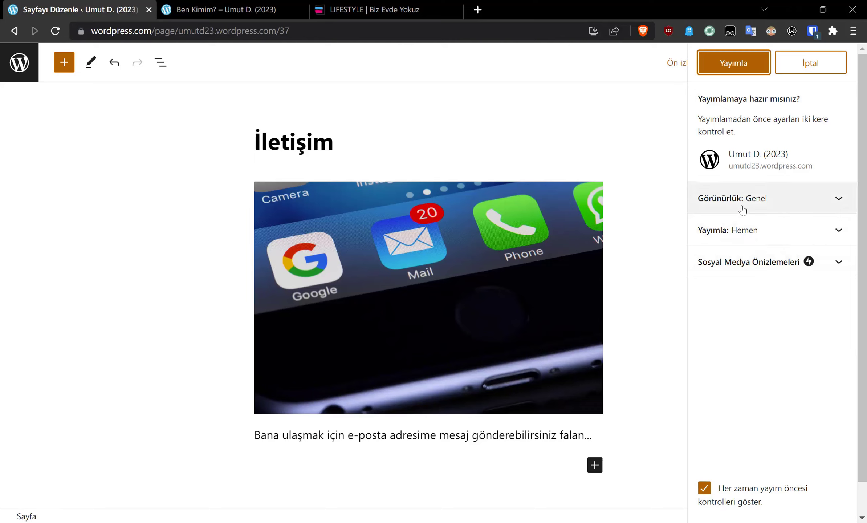
{"action": "left_click", "coordinate": [745, 231]}
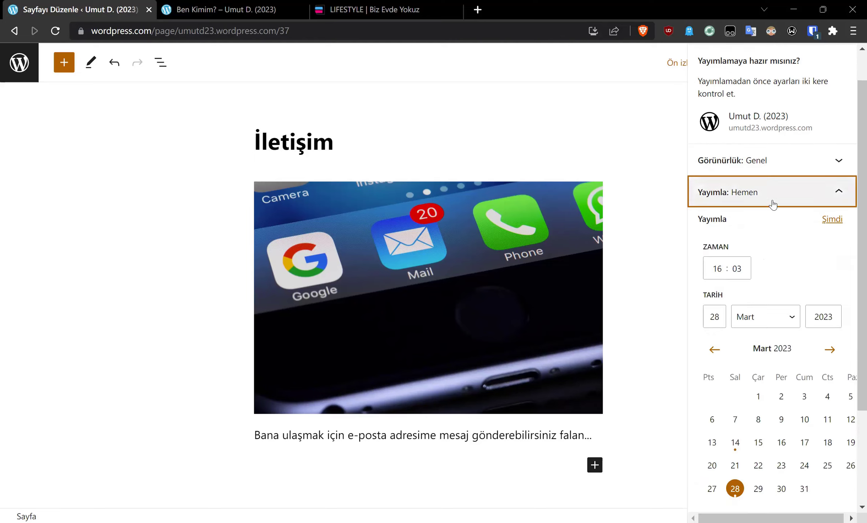
{"action": "left_click", "coordinate": [808, 197]}
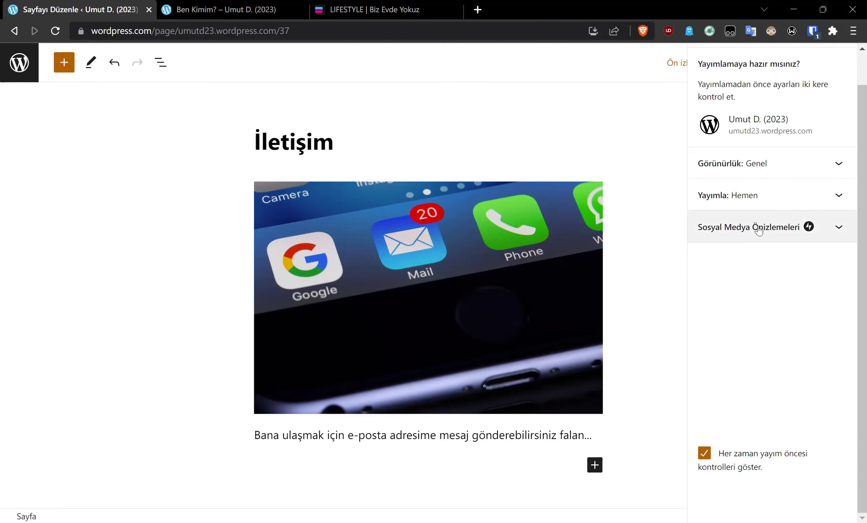
{"action": "scroll", "coordinate": [755, 109], "scroll_direction": "up", "scroll_amount": 1}
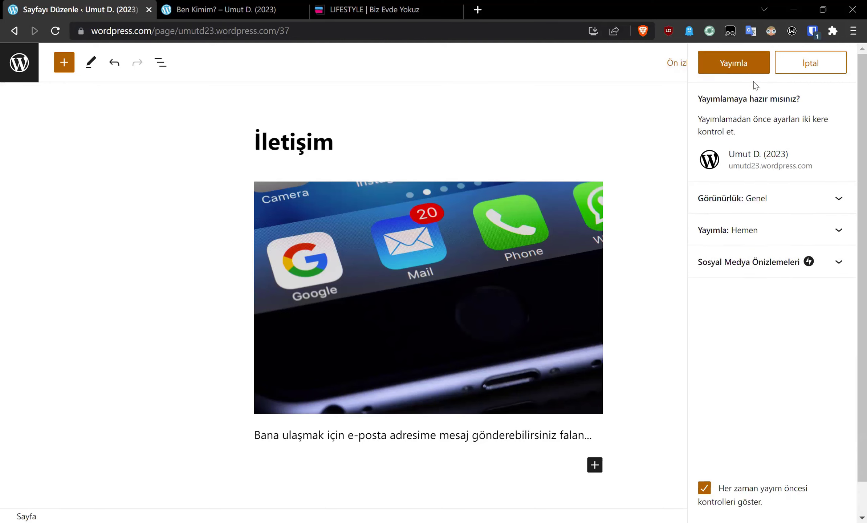
{"action": "left_click", "coordinate": [753, 68]}
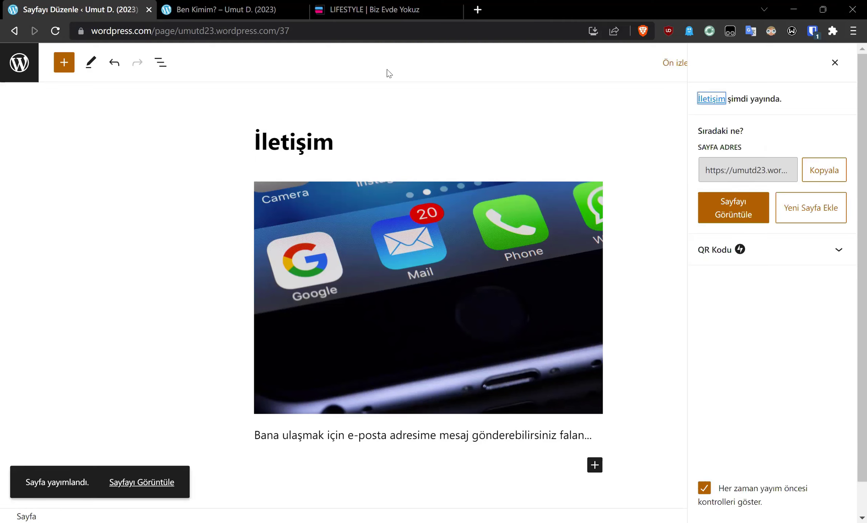
View the published İletişim page on the live site through its navigation menu
{"action": "left_click", "coordinate": [204, 10]}
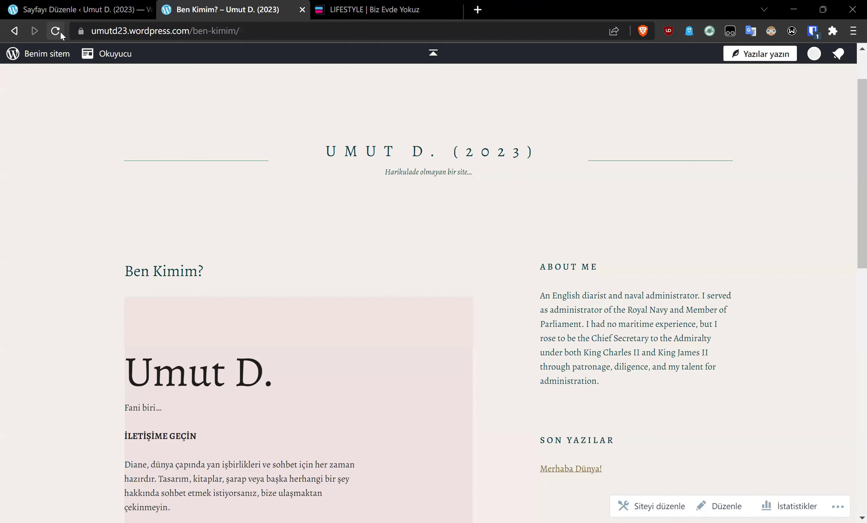
{"action": "scroll", "coordinate": [316, 229], "scroll_direction": "up", "scroll_amount": 2}
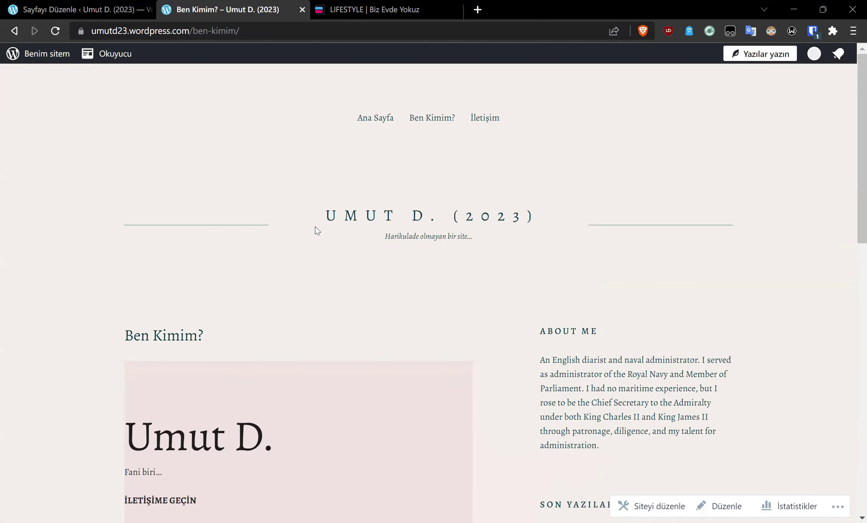
{"action": "left_click", "coordinate": [480, 123]}
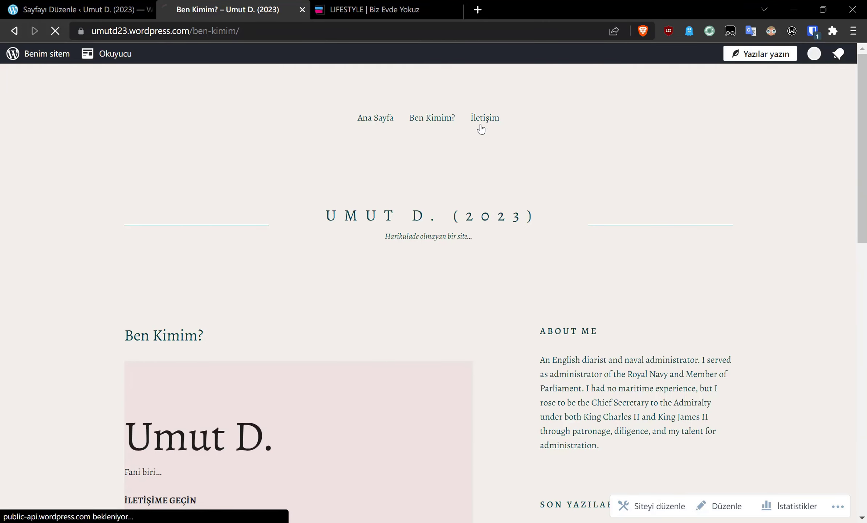
{"action": "scroll", "coordinate": [462, 232], "scroll_direction": "down", "scroll_amount": 5}
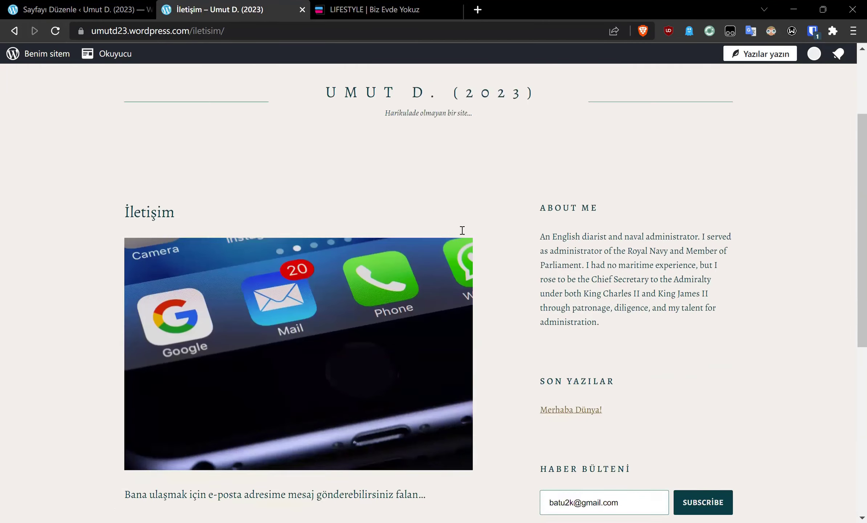
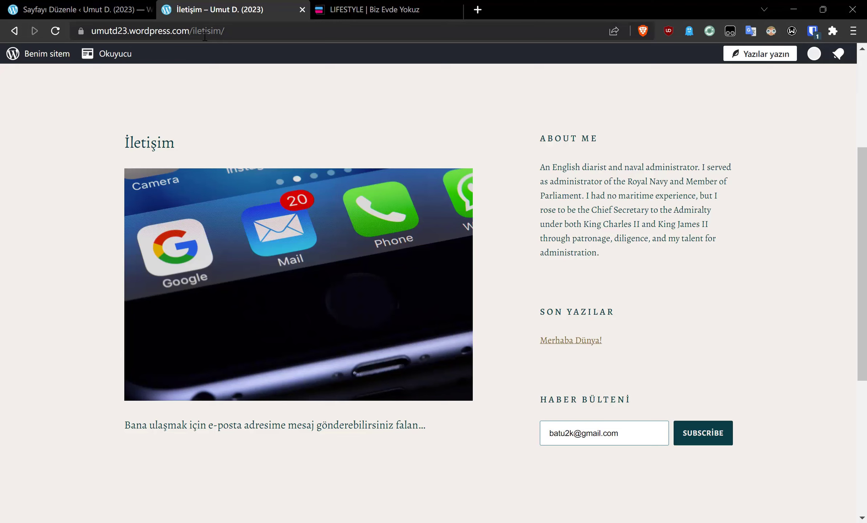
Compare the address endings of the live İletişim and Ben Kimim? pages
{"action": "double_click", "coordinate": [219, 33]}
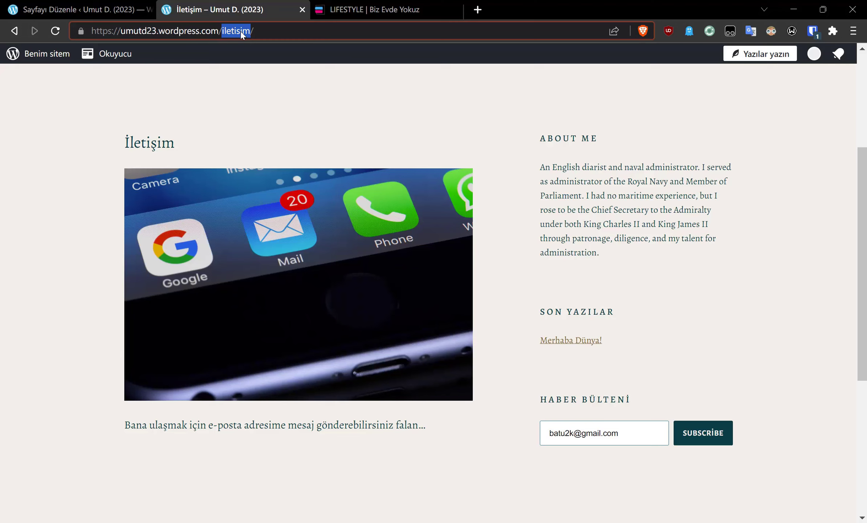
{"action": "scroll", "coordinate": [491, 269], "scroll_direction": "up", "scroll_amount": 5}
{"action": "left_click", "coordinate": [418, 122]}
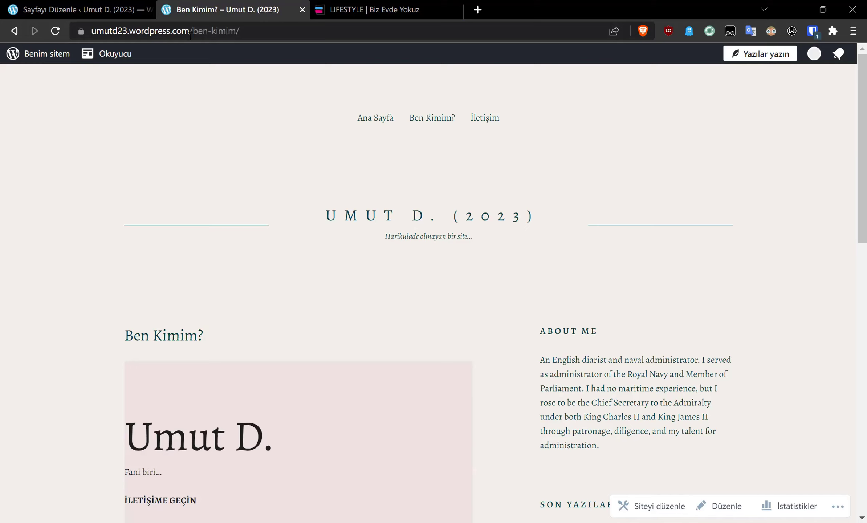
{"action": "left_click_drag", "start_coordinate": [191, 33], "coordinate": [235, 25]}
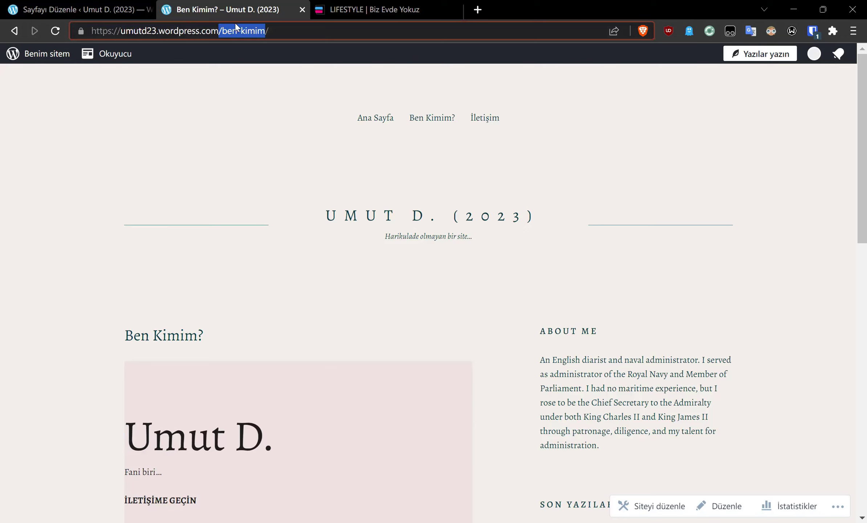
Return to the live İletişim page and look over its image, text and sidebar
{"action": "left_click", "coordinate": [477, 119]}
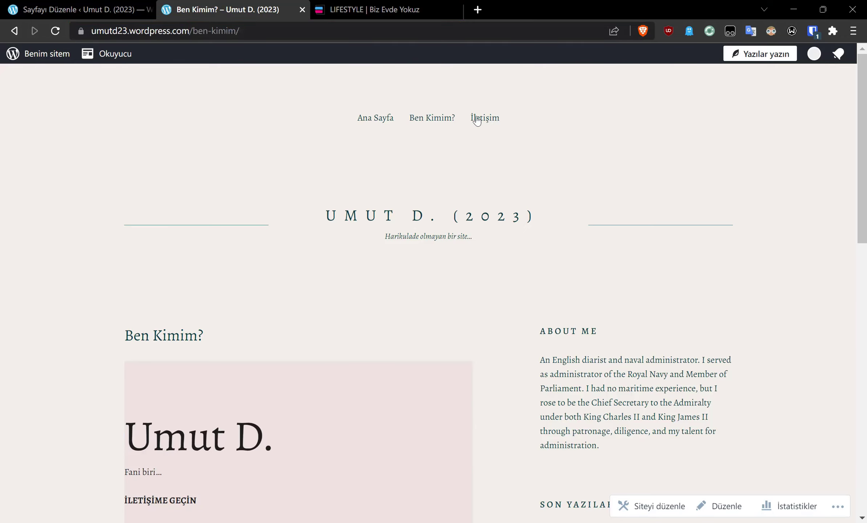
{"action": "scroll", "coordinate": [477, 139], "scroll_direction": "down", "scroll_amount": 2}
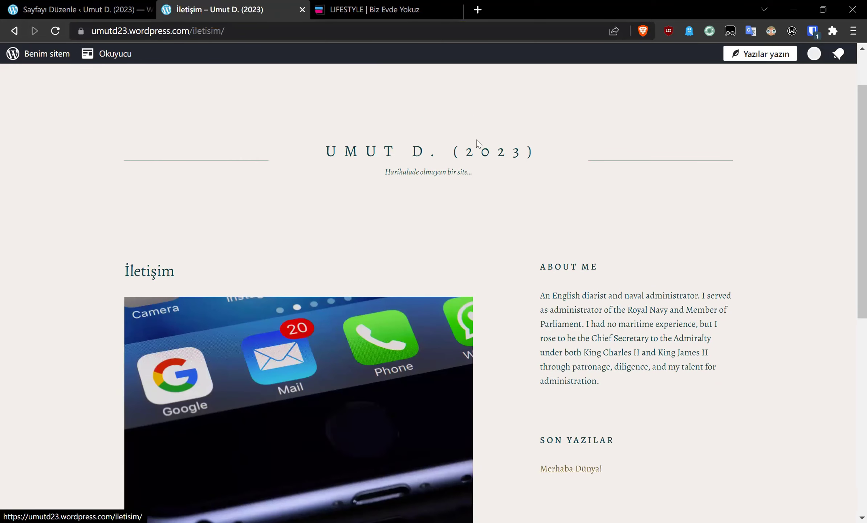
{"action": "scroll", "coordinate": [476, 163], "scroll_direction": "up", "scroll_amount": 2}
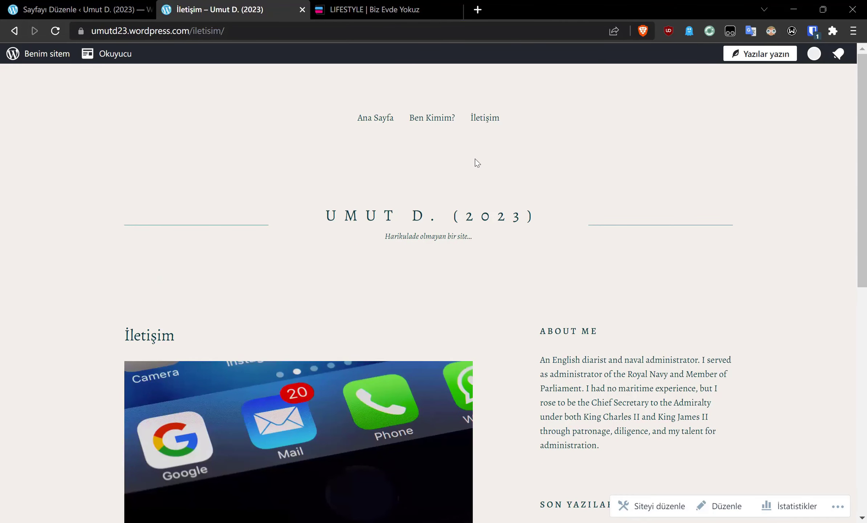
{"action": "scroll", "coordinate": [475, 163], "scroll_direction": "down", "scroll_amount": 7}
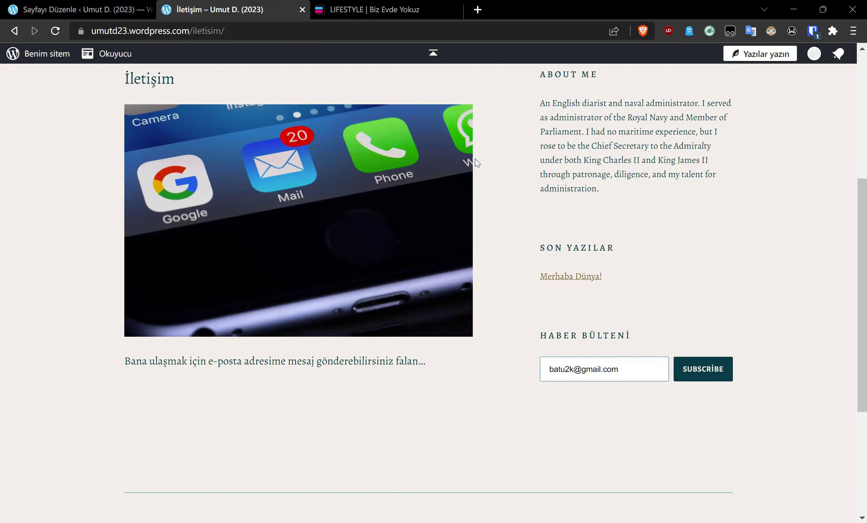
{"action": "scroll", "coordinate": [475, 158], "scroll_direction": "up", "scroll_amount": 7}
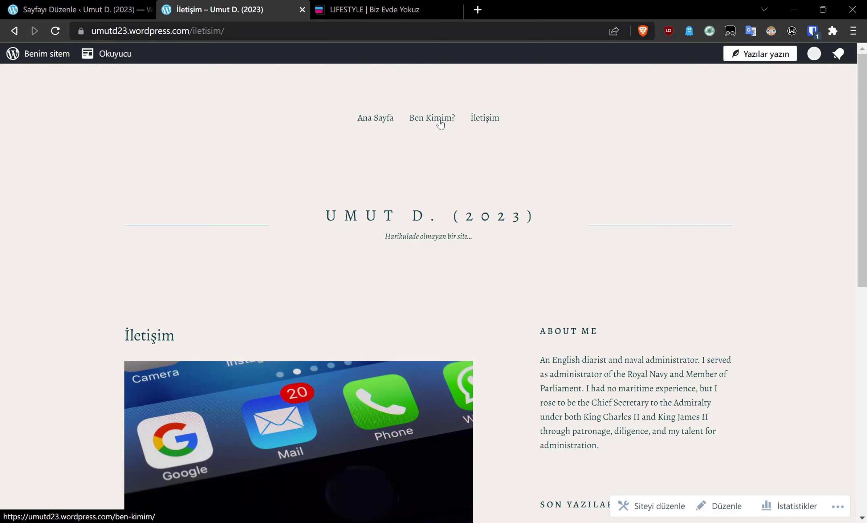
Go to Ana Sayfa on the live site and view the "Merhaba Dünya!" post
{"action": "left_click", "coordinate": [369, 122]}
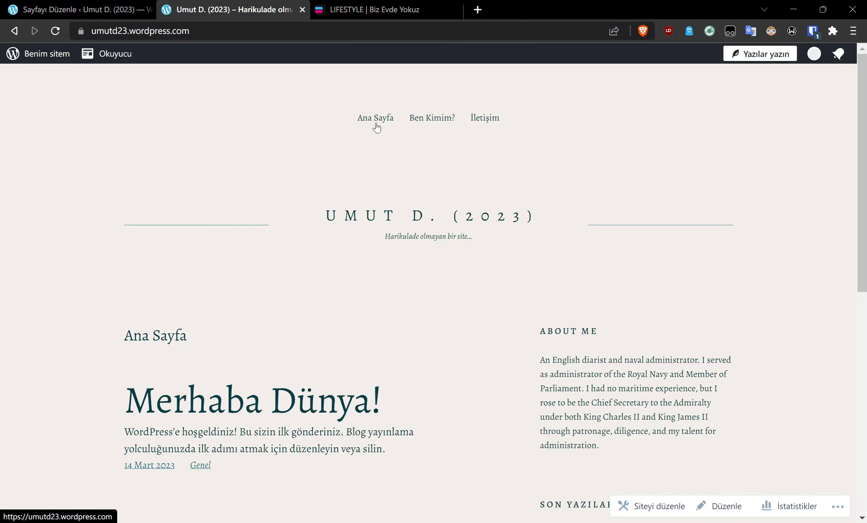
{"action": "scroll", "coordinate": [259, 229], "scroll_direction": "down", "scroll_amount": 3}
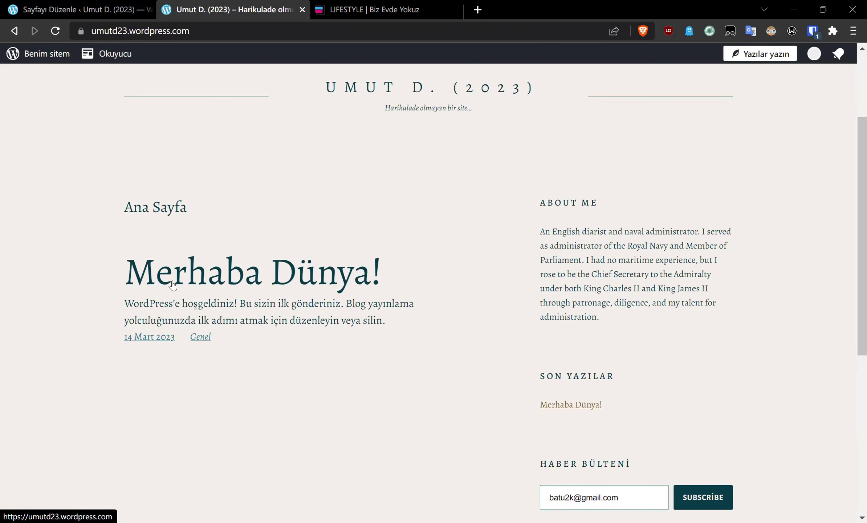
{"action": "left_click", "coordinate": [260, 276]}
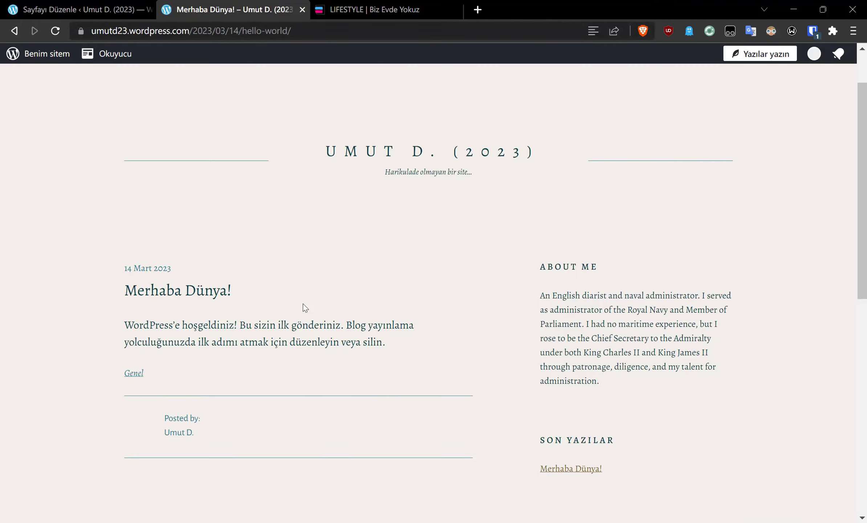
{"action": "scroll", "coordinate": [303, 304], "scroll_direction": "up", "scroll_amount": 2}
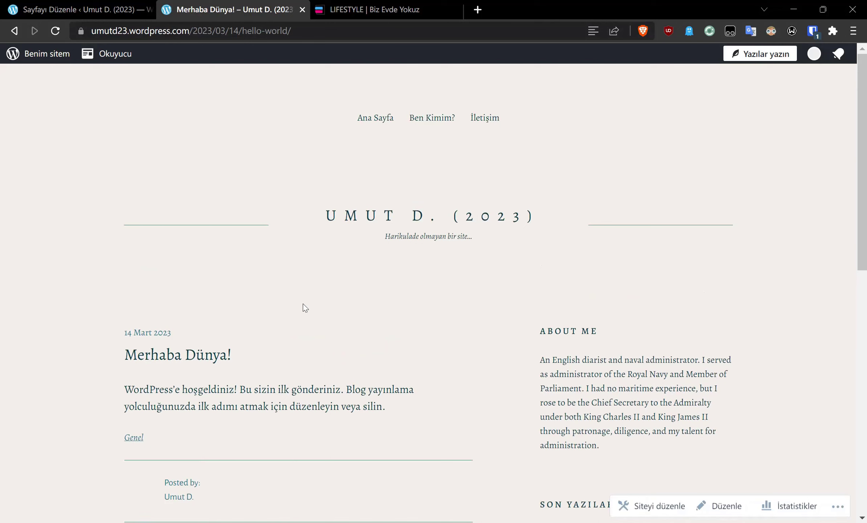
Switch to the Biz Evde Yokuz site and browse the En Yeniler posts on its home page
{"action": "left_click", "coordinate": [378, 4]}
{"action": "scroll", "coordinate": [254, 164], "scroll_direction": "up", "scroll_amount": 3}
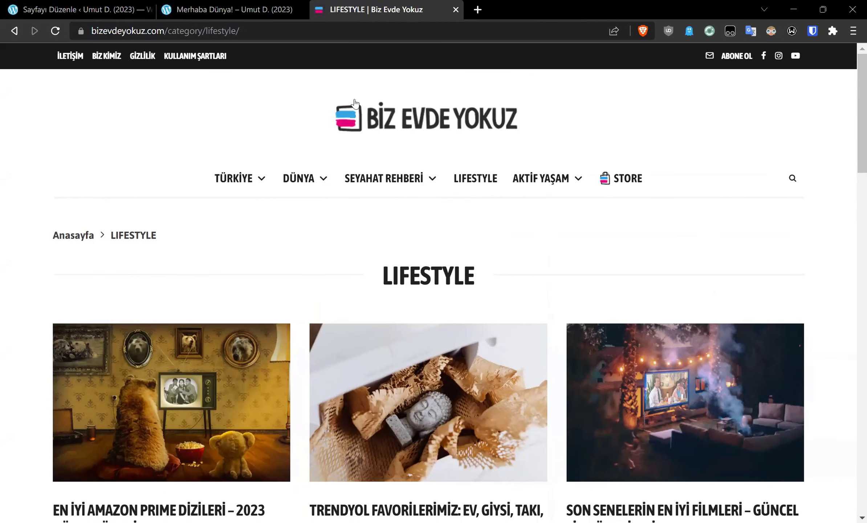
{"action": "left_click", "coordinate": [358, 114]}
{"action": "scroll", "coordinate": [358, 114], "scroll_direction": "down", "scroll_amount": 10}
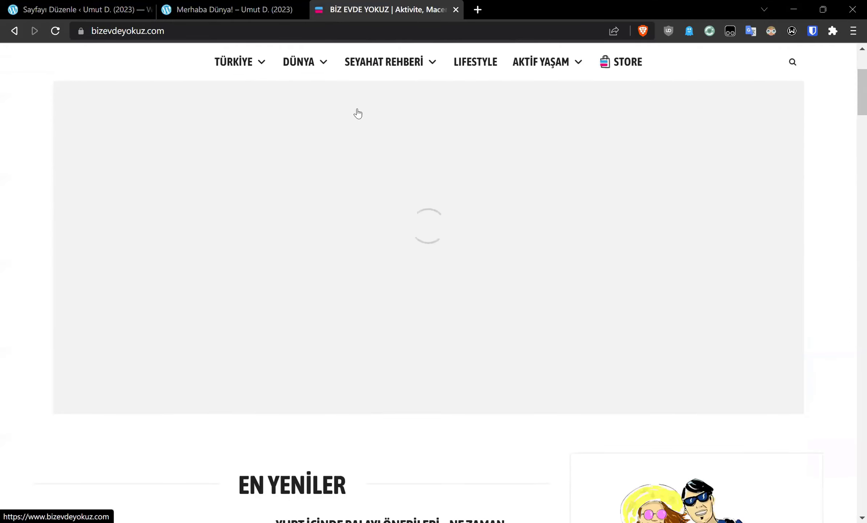
{"action": "scroll", "coordinate": [358, 114], "scroll_direction": "down", "scroll_amount": 10}
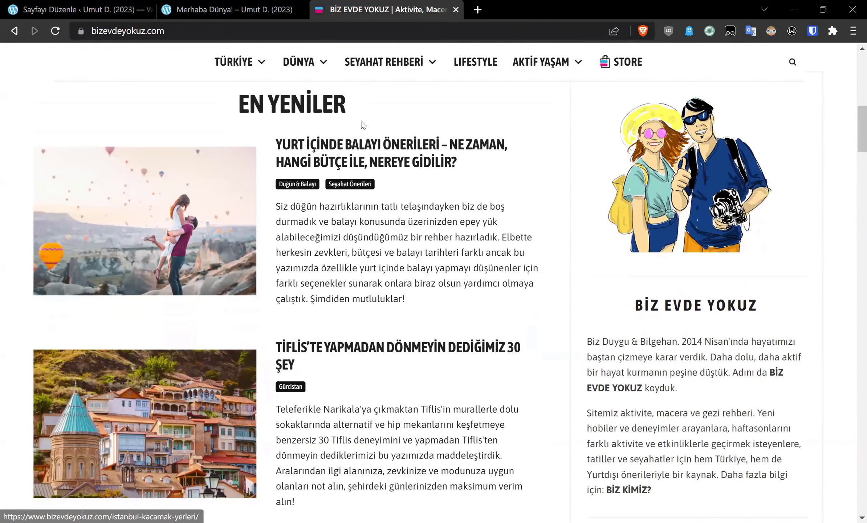
{"action": "scroll", "coordinate": [368, 299], "scroll_direction": "down", "scroll_amount": 2}
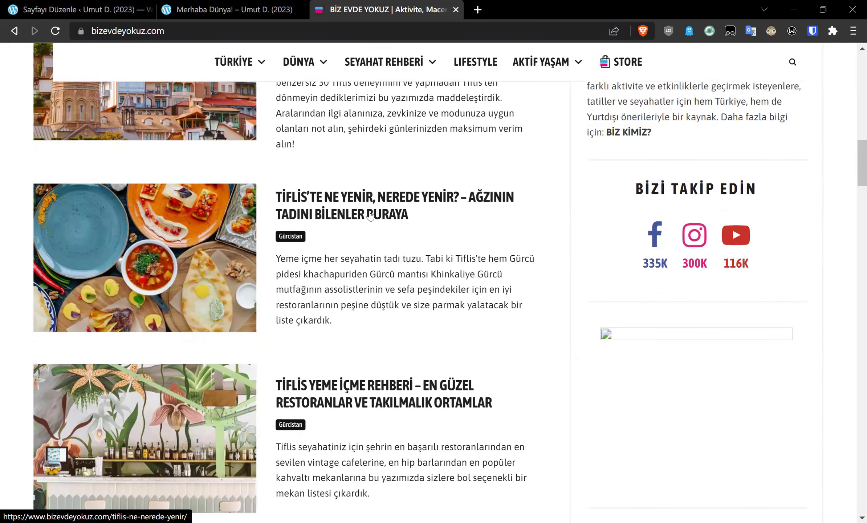
Open the "Tiflis'te Ne Yenir, Nerede Yenir?" article, examine its address, title and content, and return to the home page
{"action": "left_click", "coordinate": [370, 215]}
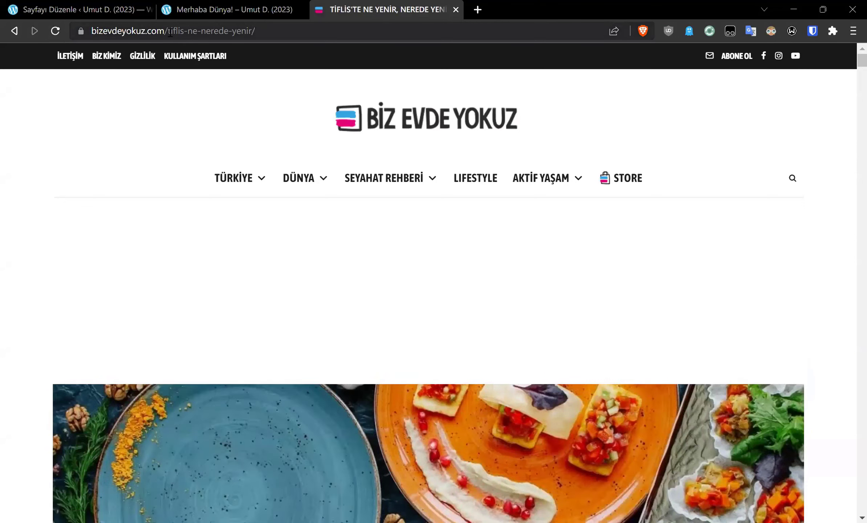
{"action": "left_click_drag", "start_coordinate": [167, 31], "coordinate": [291, 31]}
{"action": "scroll", "coordinate": [324, 156], "scroll_direction": "down", "scroll_amount": 8}
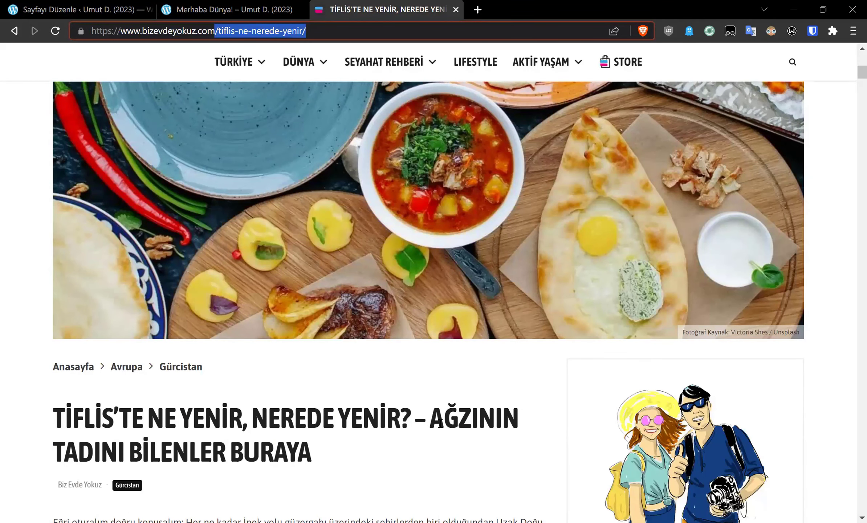
{"action": "left_click_drag", "start_coordinate": [440, 422], "coordinate": [443, 454]}
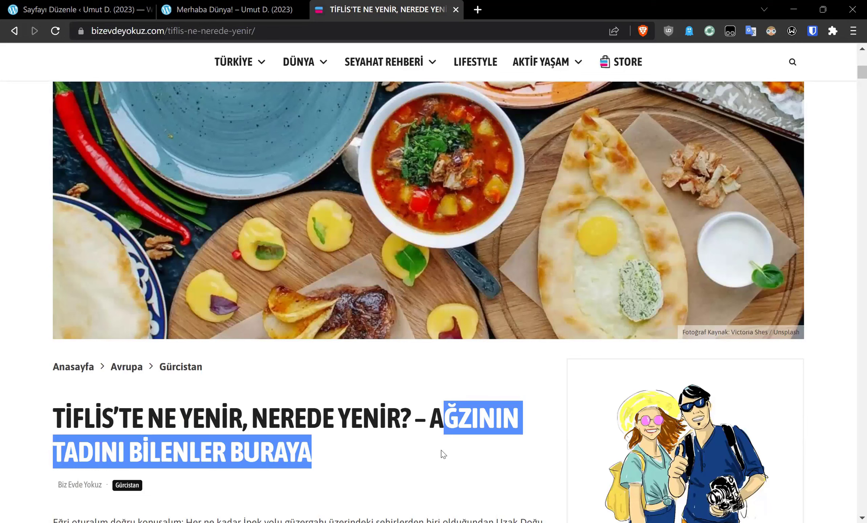
{"action": "left_click", "coordinate": [120, 390]}
{"action": "scroll", "coordinate": [292, 382], "scroll_direction": "down", "scroll_amount": 10}
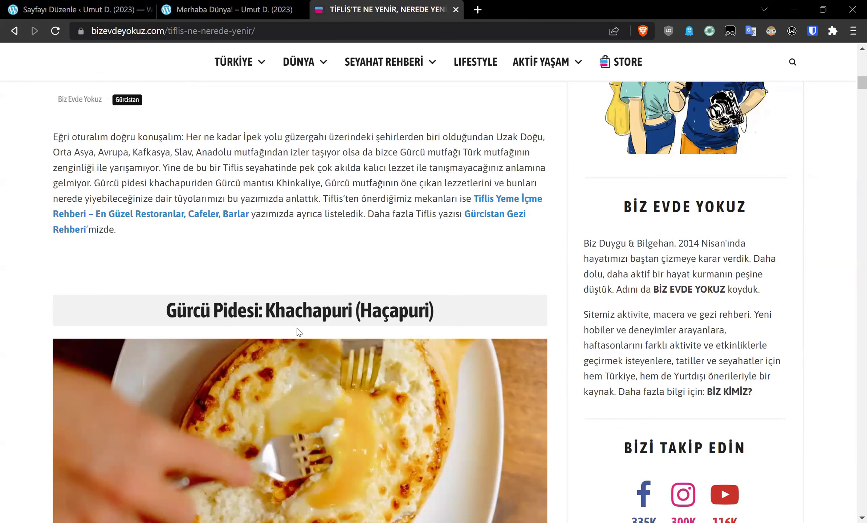
{"action": "scroll", "coordinate": [299, 332], "scroll_direction": "up", "scroll_amount": 10}
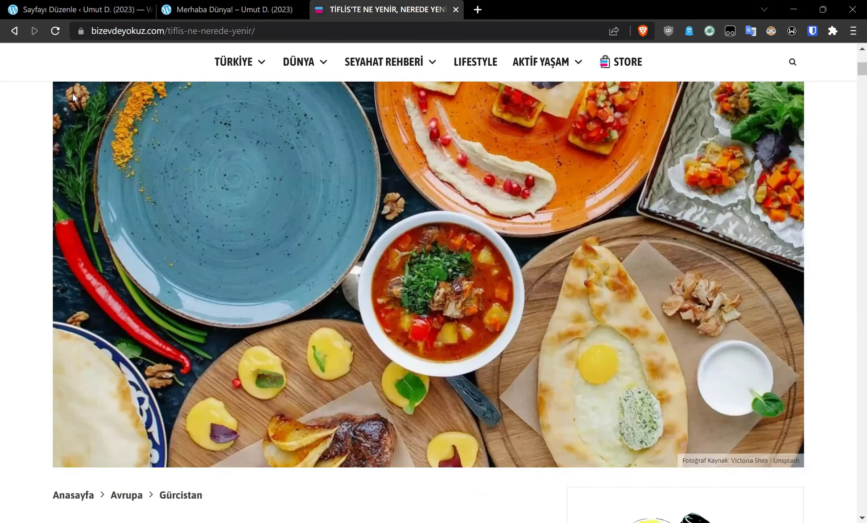
{"action": "left_click", "coordinate": [14, 31]}
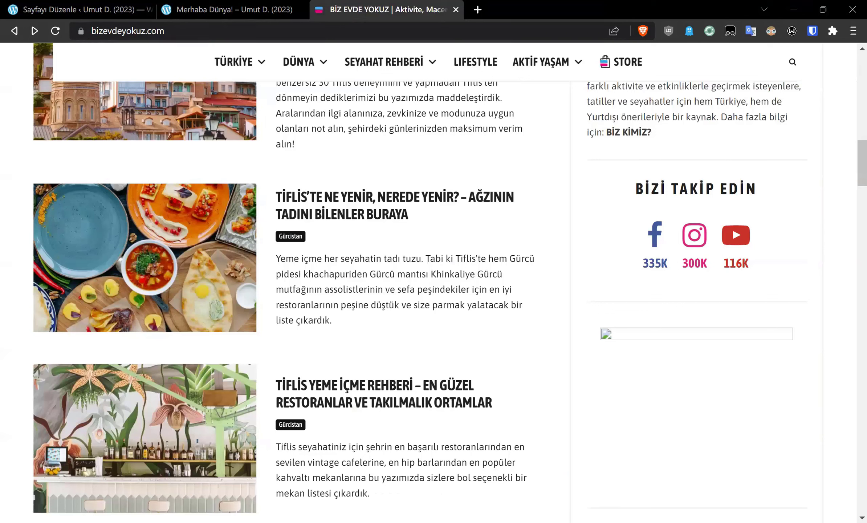
Switch back to the blog, open its Evim dashboard through Benim sitem, and select the page address
{"action": "left_click", "coordinate": [281, 5]}
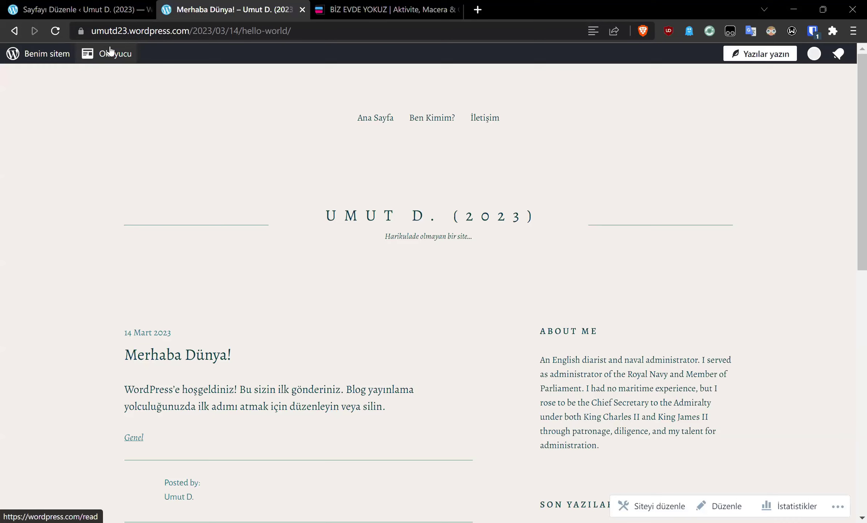
{"action": "left_click", "coordinate": [62, 55]}
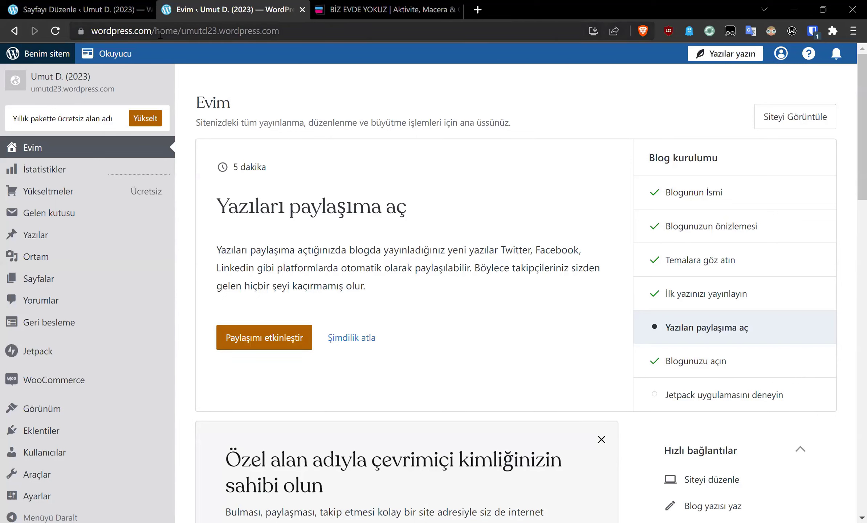
{"action": "left_click", "coordinate": [293, 31]}
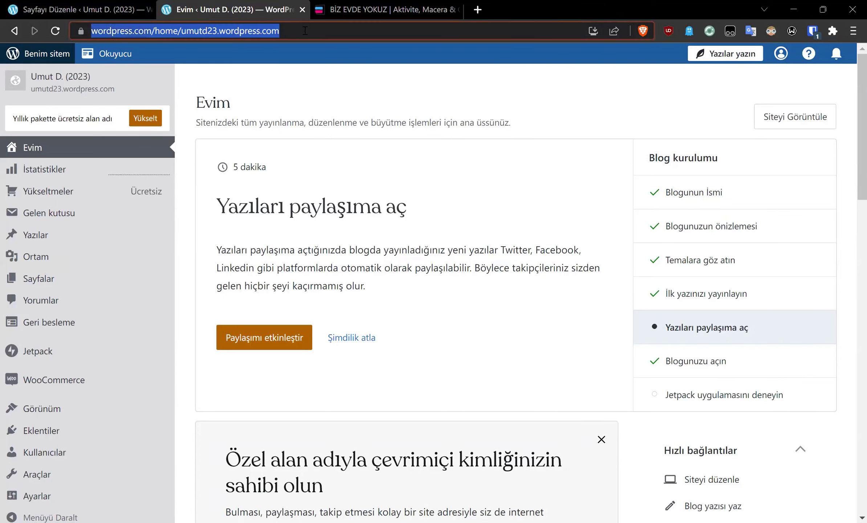
Load the blog's own address with /login appended and continue into its Kontrol Paneli
{"action": "left_click", "coordinate": [307, 31]}
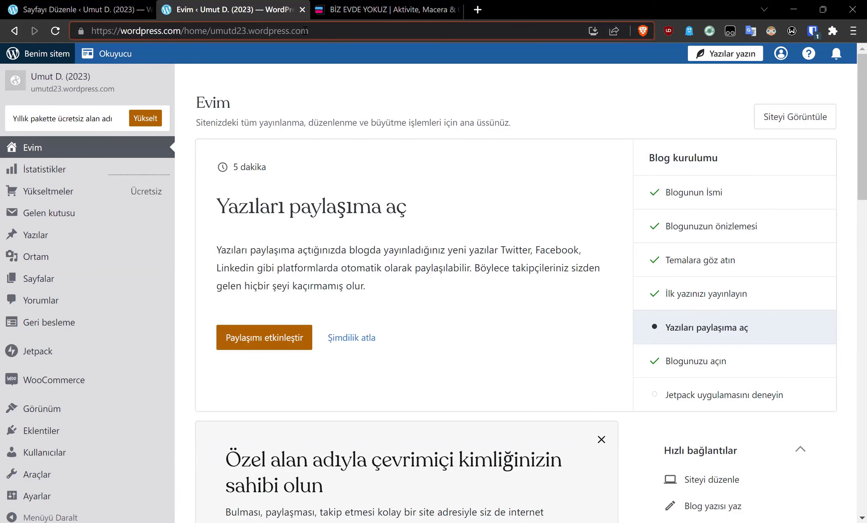
{"action": "key", "text": "Home"}
{"action": "key", "text": "Delete"}
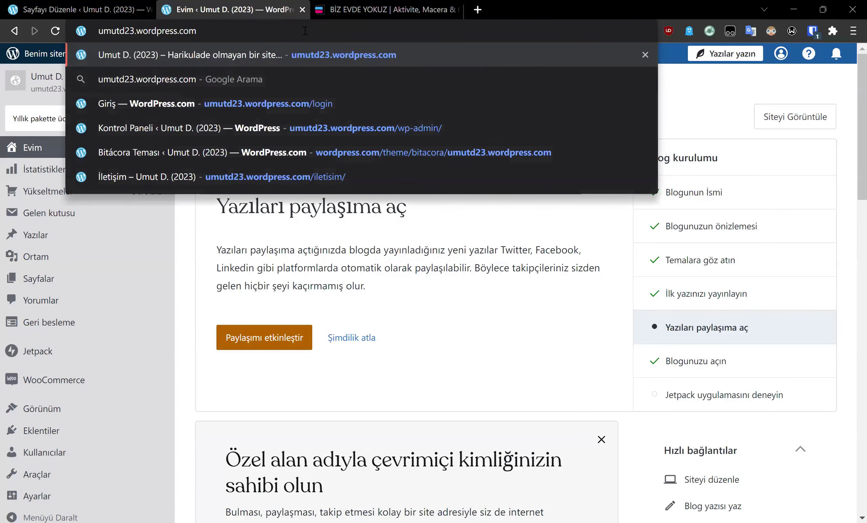
{"action": "type", "text": "/login"}
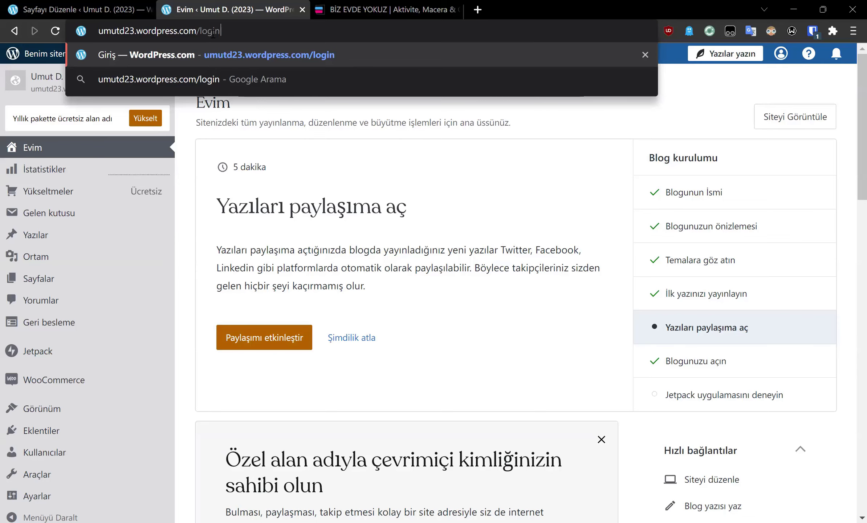
{"action": "key", "text": "Return"}
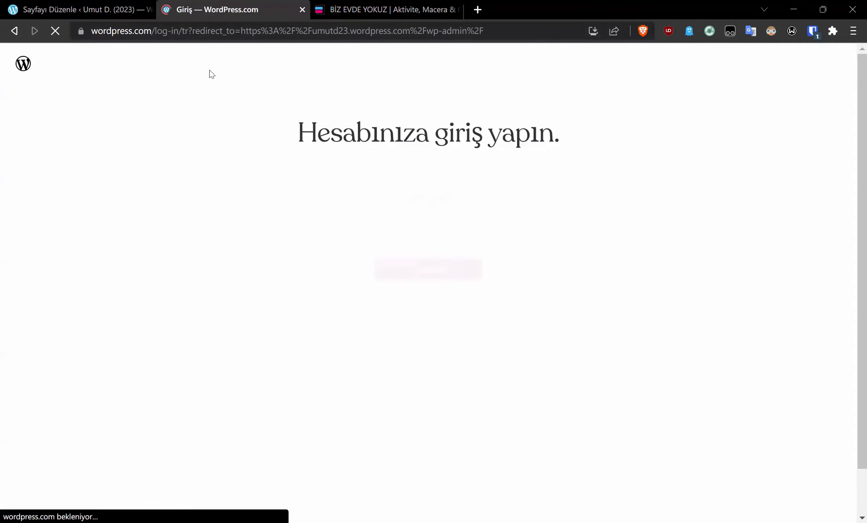
{"action": "left_click", "coordinate": [423, 272]}
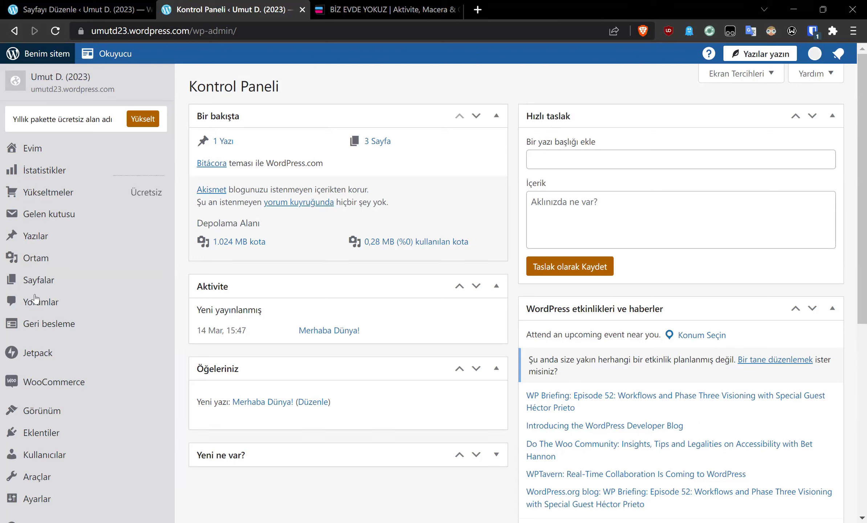
Open the list of all pages and set the İletişim page as the site's homepage
{"action": "mouse_move", "coordinate": [85, 288]}
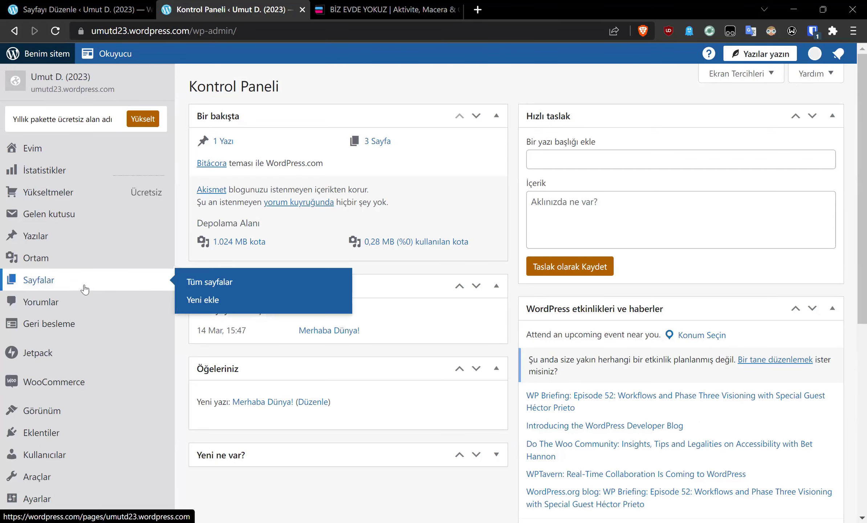
{"action": "left_click", "coordinate": [200, 288]}
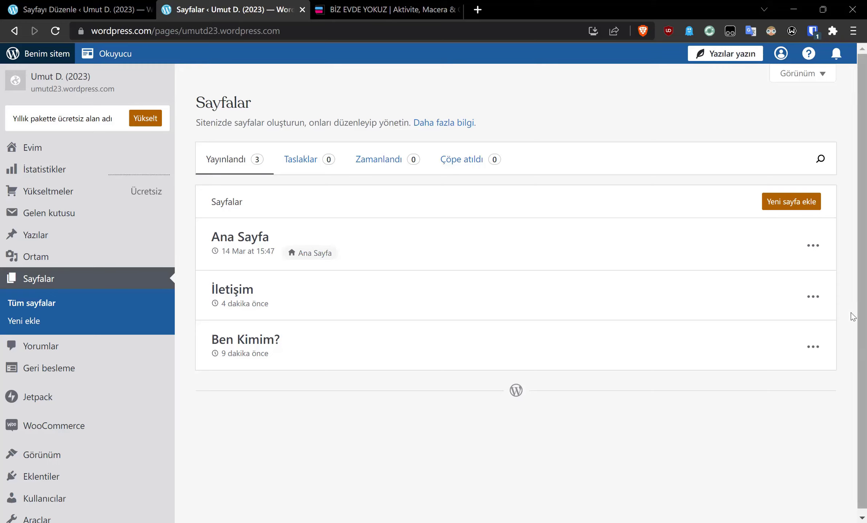
{"action": "left_click", "coordinate": [810, 303]}
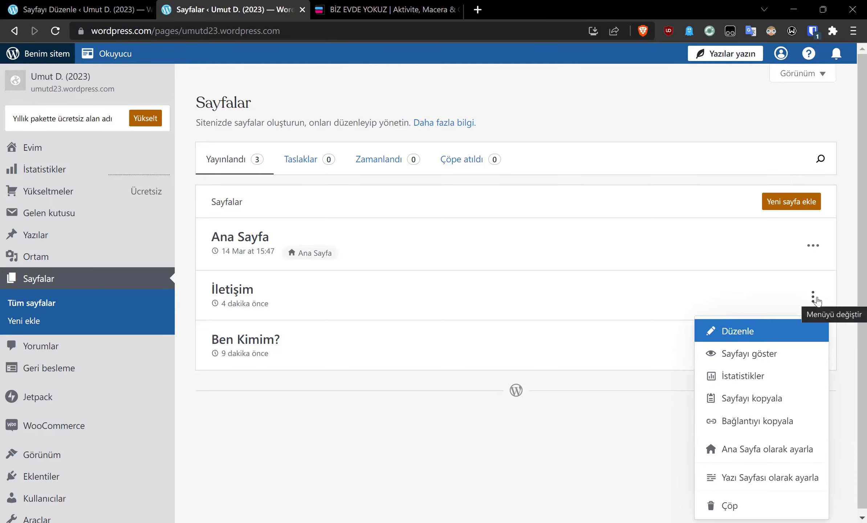
{"action": "left_click", "coordinate": [783, 451]}
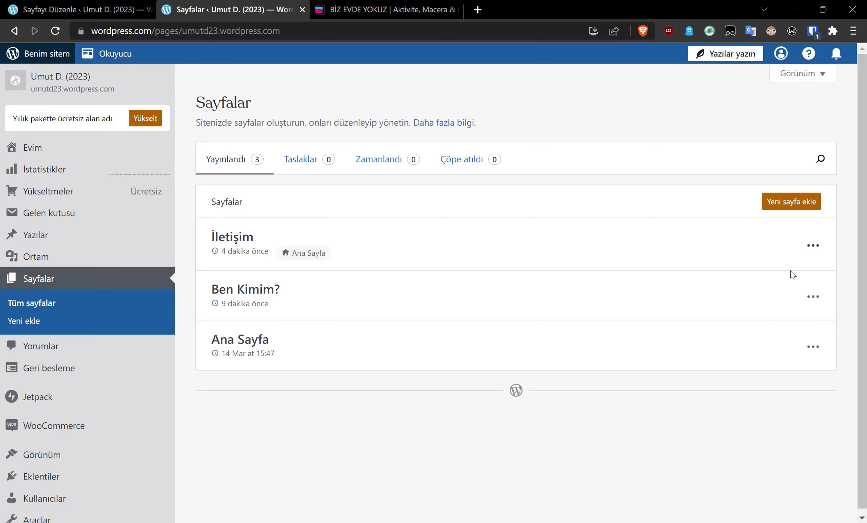
Set the Ana Sayfa page as the homepage again and open the options of the İletişim page
{"action": "left_click", "coordinate": [814, 346]}
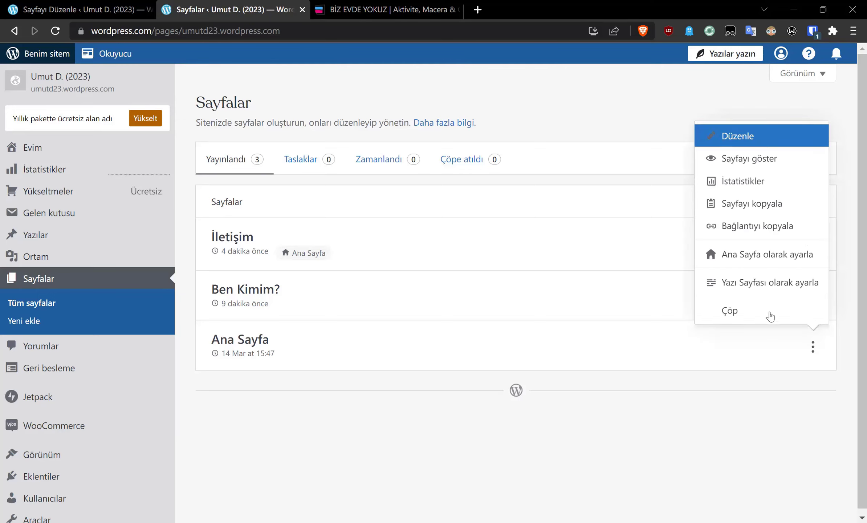
{"action": "left_click", "coordinate": [782, 262]}
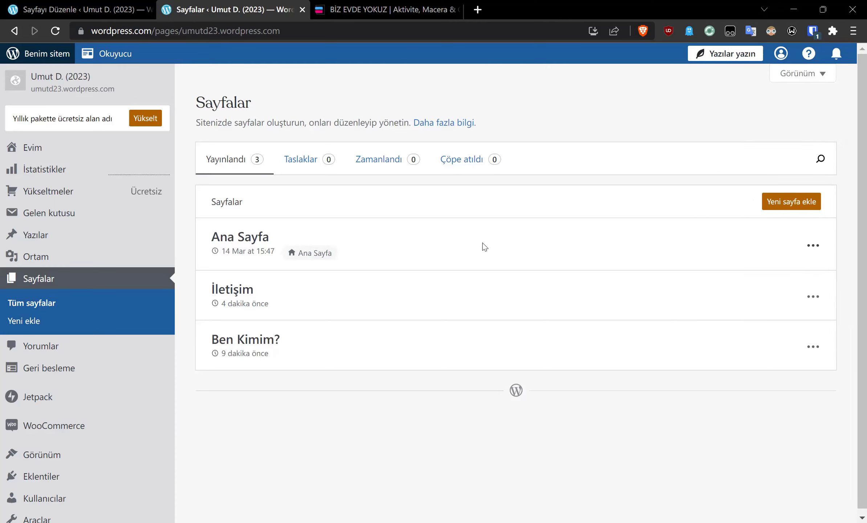
{"action": "left_click", "coordinate": [814, 297]}
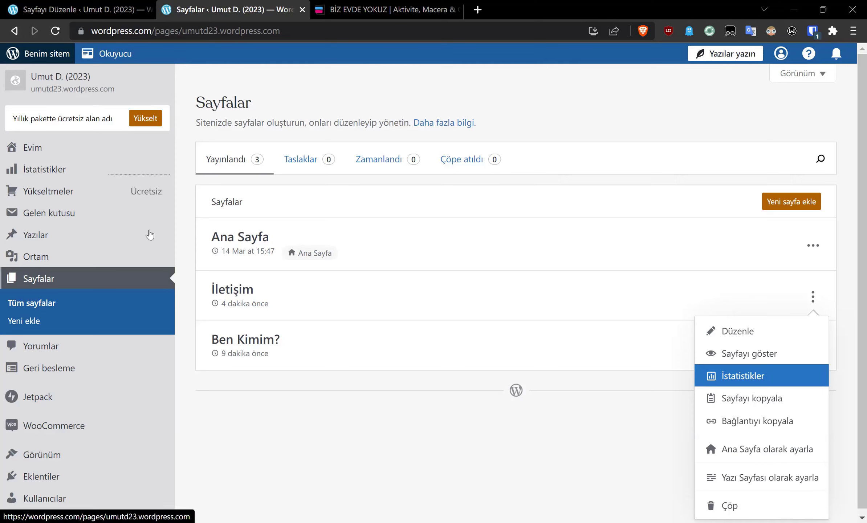
View the list of all posts, the Kategoriler and Etiketler pages, and return to Kategoriler
{"action": "mouse_move", "coordinate": [149, 235]}
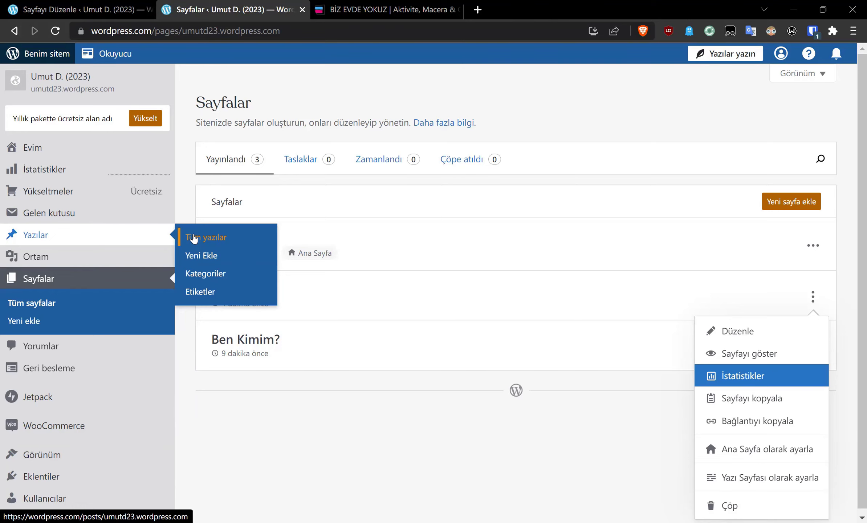
{"action": "left_click", "coordinate": [194, 238]}
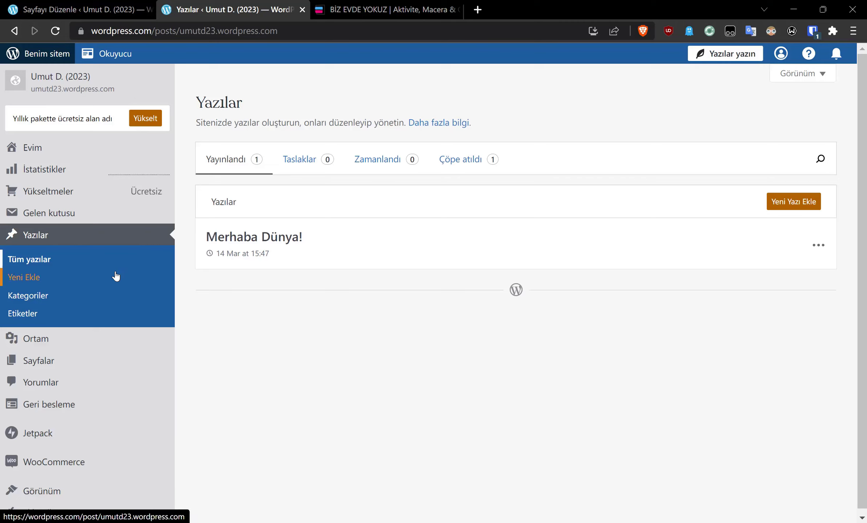
{"action": "left_click", "coordinate": [101, 294]}
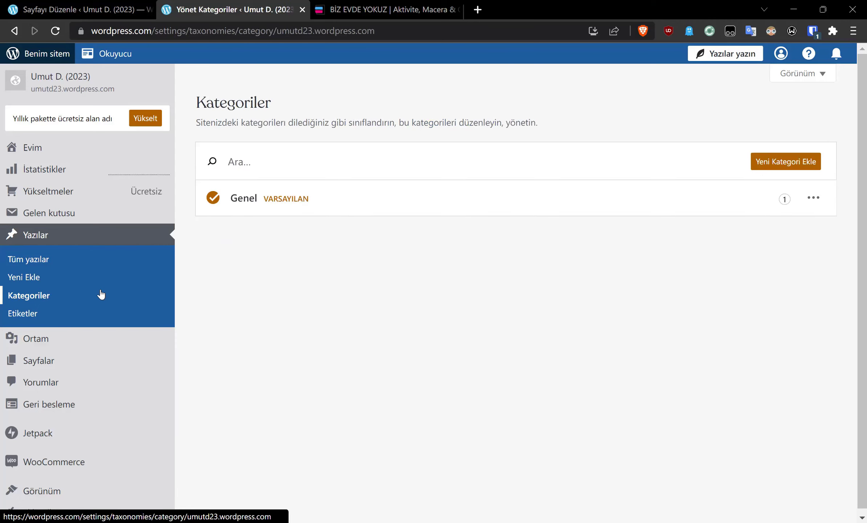
{"action": "left_click", "coordinate": [92, 311]}
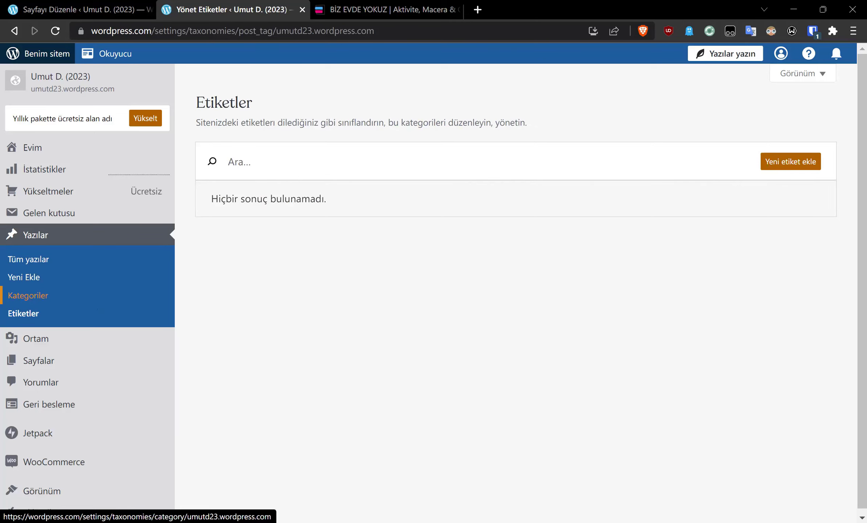
{"action": "left_click", "coordinate": [28, 295]}
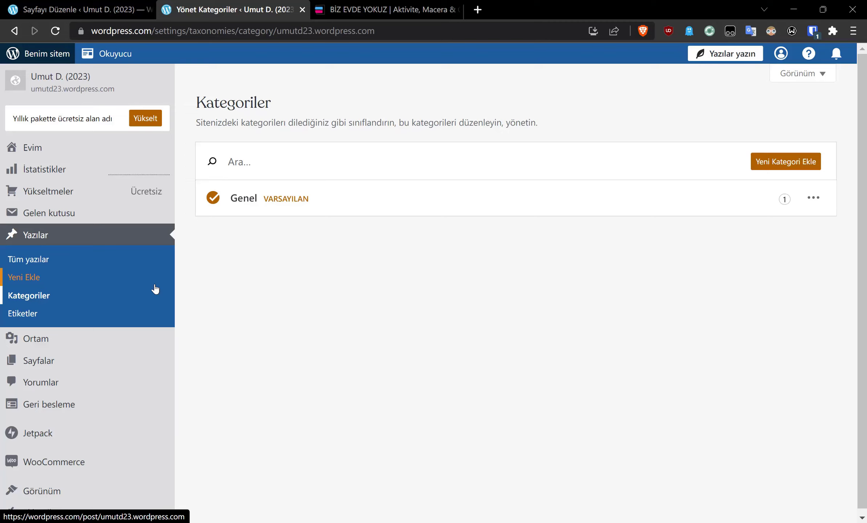
Load the live blog's home page in place of the İletişim editor and write "Fotoğraflar-Dersler-Gezdiğiniz yerler" in the address field as example categories
{"action": "left_click", "coordinate": [416, 5]}
{"action": "left_click", "coordinate": [83, 9]}
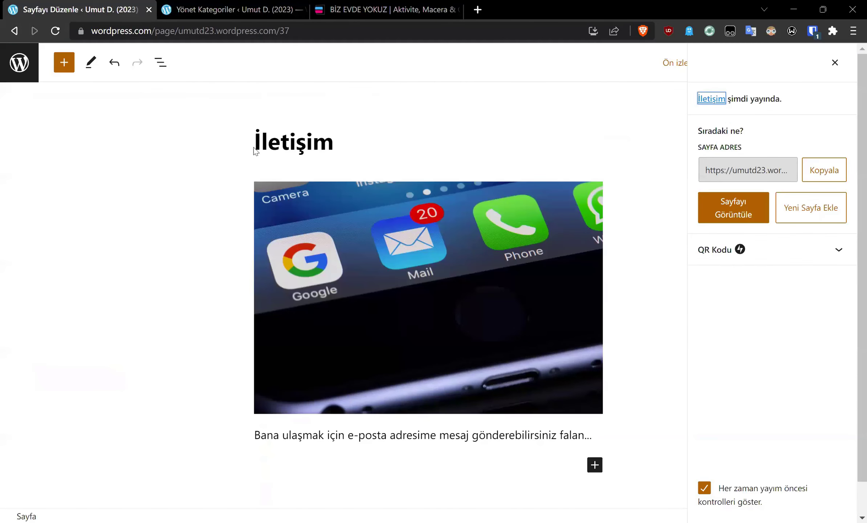
{"action": "left_click", "coordinate": [179, 30]}
{"action": "type", "text": "umutd23.wordpress.com"}
{"action": "key", "text": "Return"}
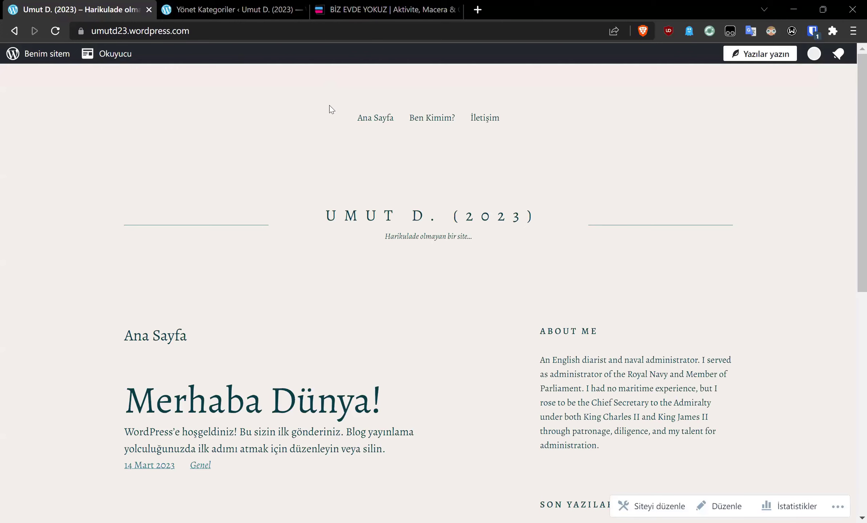
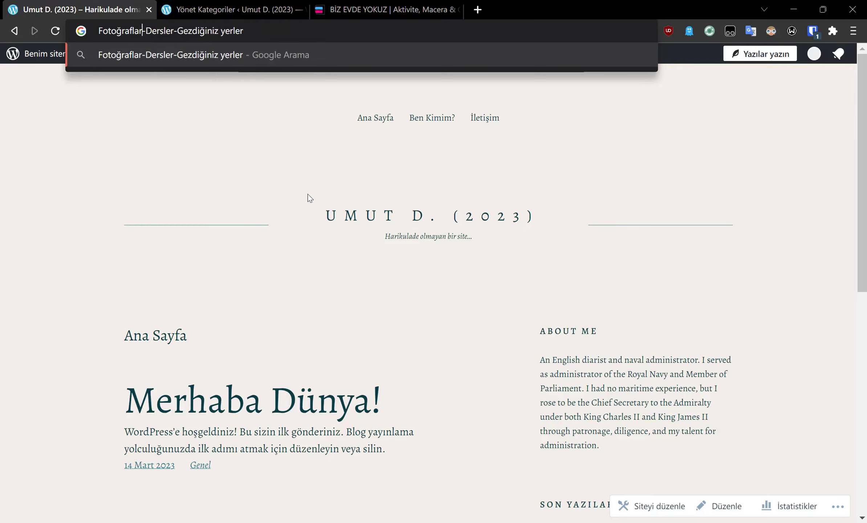
{"action": "key", "text": "Right"}
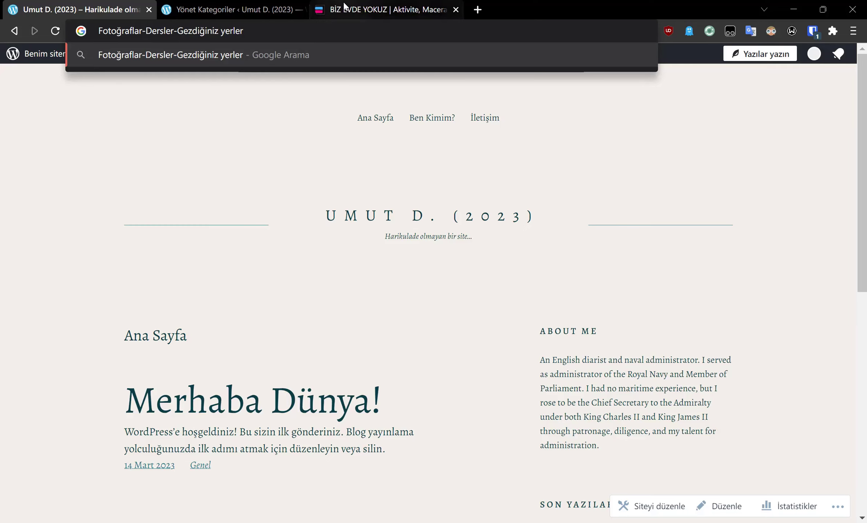
Switch to the Biz Evde Yokuz site, open its Türkiye category, and highlight the word "category" in the page address
{"action": "left_click", "coordinate": [344, 6]}
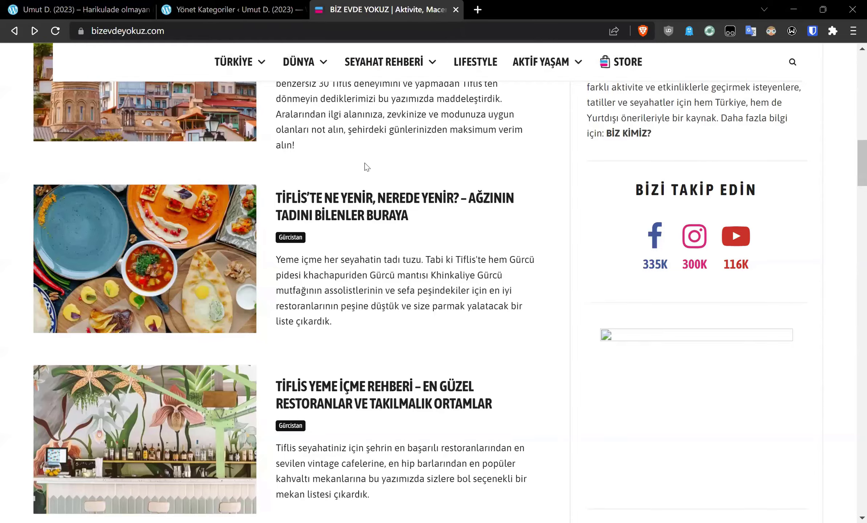
{"action": "scroll", "coordinate": [439, 138], "scroll_direction": "up", "scroll_amount": 15}
{"action": "left_click", "coordinate": [254, 179]}
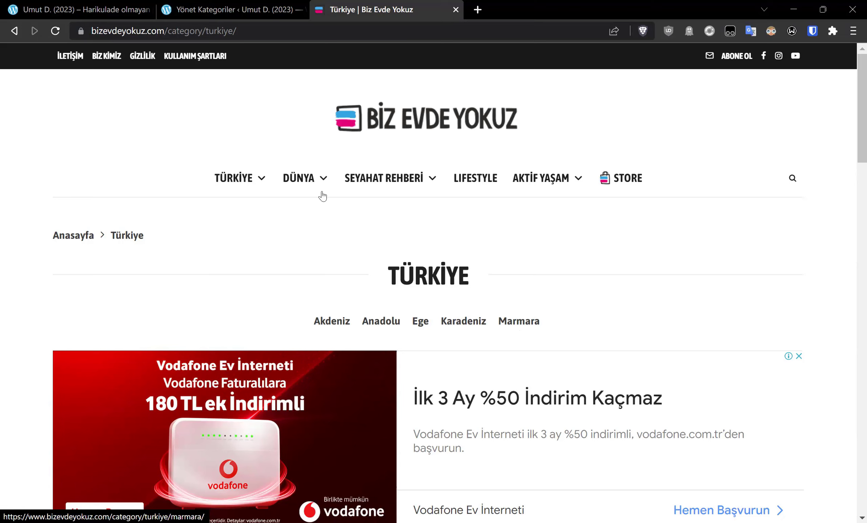
{"action": "left_click", "coordinate": [252, 36]}
{"action": "double_click", "coordinate": [252, 36]}
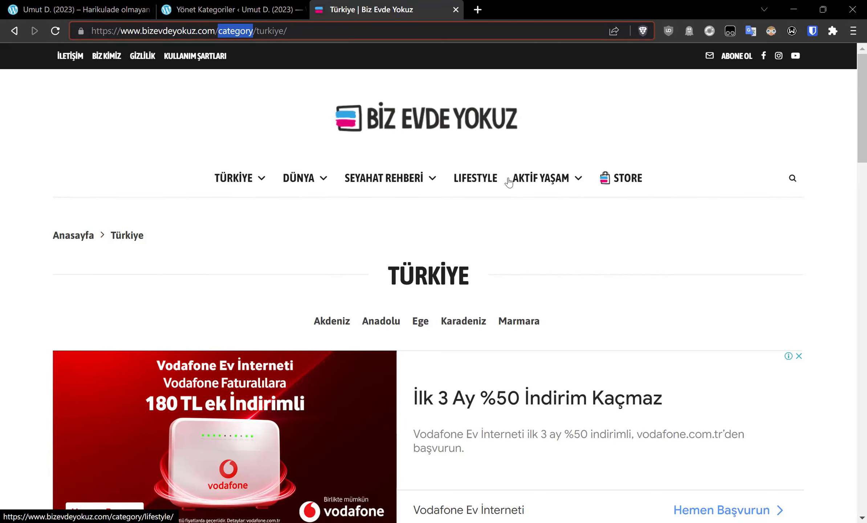
Open the Aktif Yaşam category, resume the blocking extensions including Ghostery, and reload the page
{"action": "left_click", "coordinate": [547, 180]}
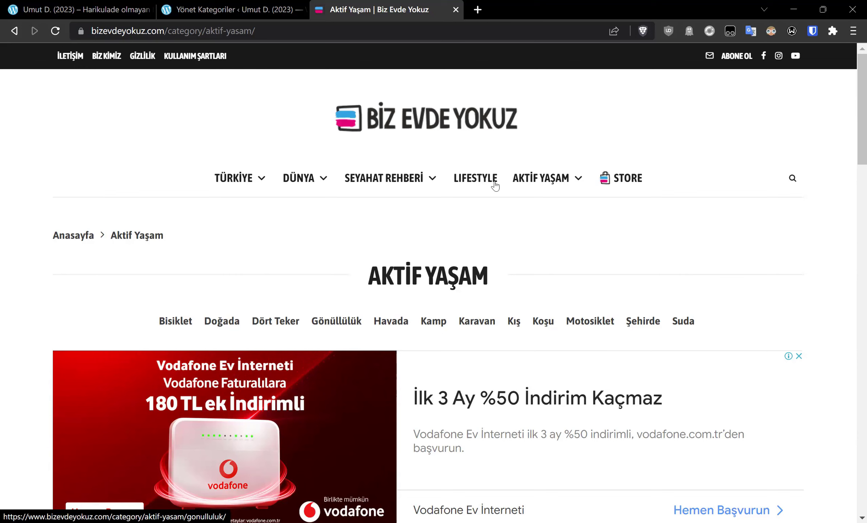
{"action": "left_click", "coordinate": [669, 31]}
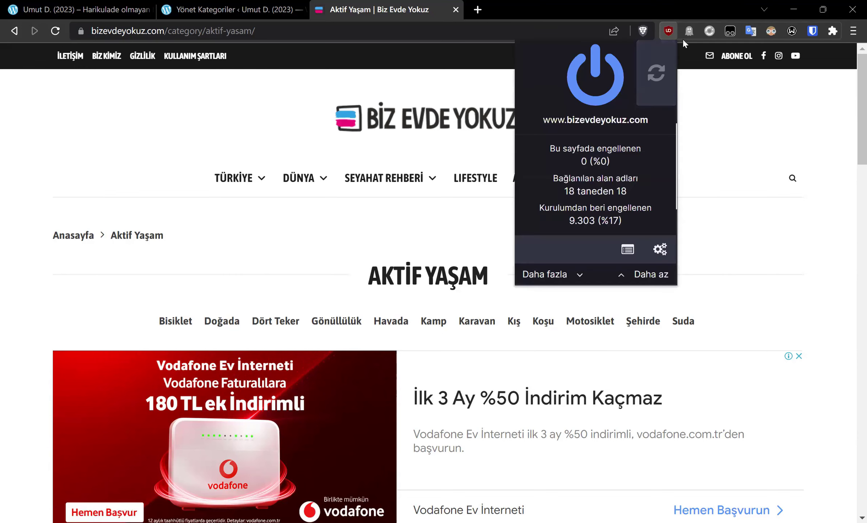
{"action": "left_click", "coordinate": [686, 33]}
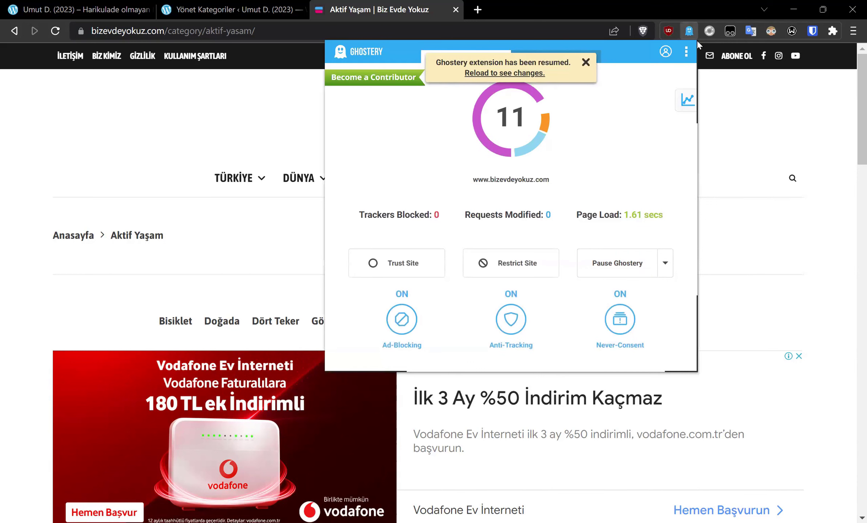
{"action": "key", "text": "F5"}
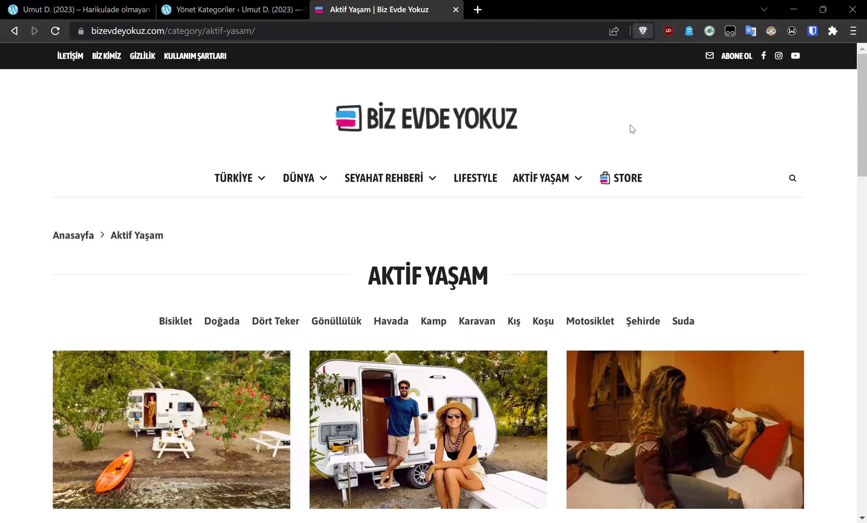
View the Seyahat Rehberi category with its subcategories and return to the live blog's home page
{"action": "left_click", "coordinate": [261, 156]}
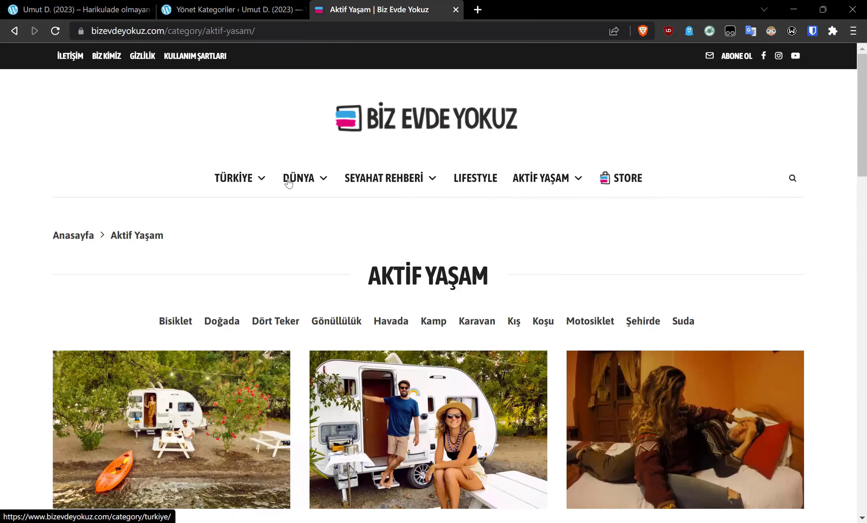
{"action": "left_click", "coordinate": [373, 183]}
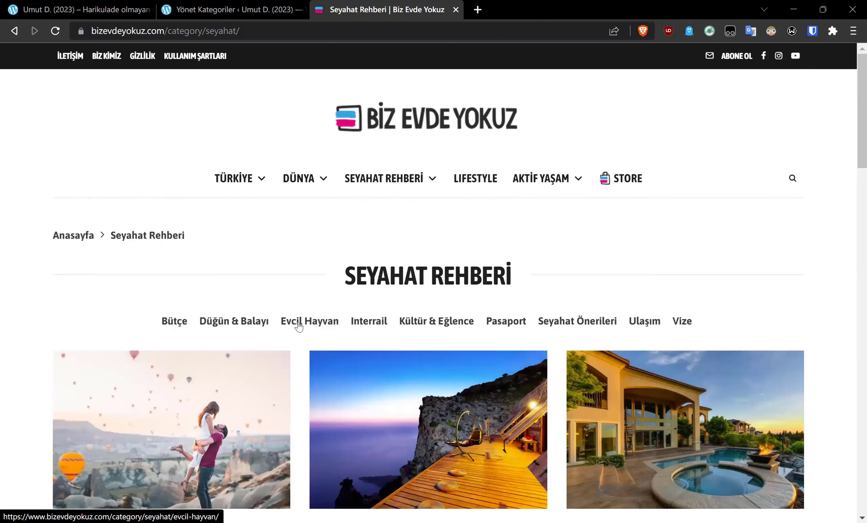
{"action": "left_click", "coordinate": [69, 8]}
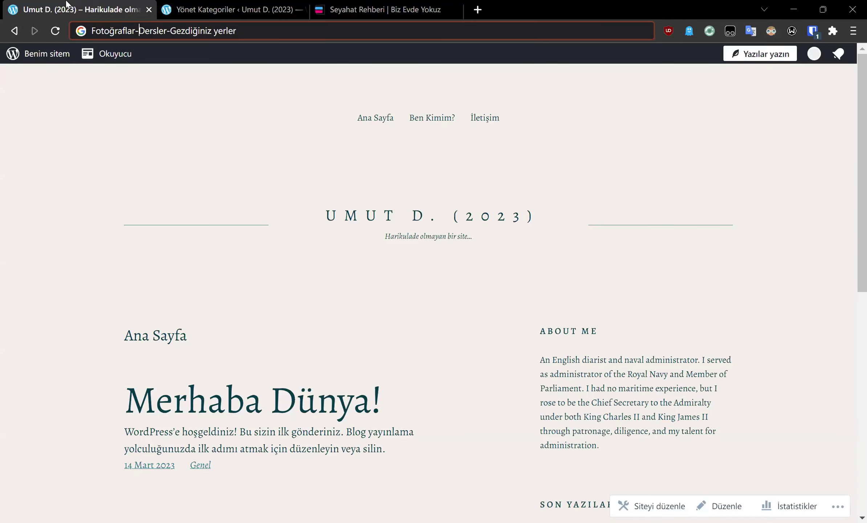
Add a top-level post category "Fotoğraflar" with the description "Benim güzel fotoğraflarım..."
{"action": "left_click", "coordinate": [210, 4]}
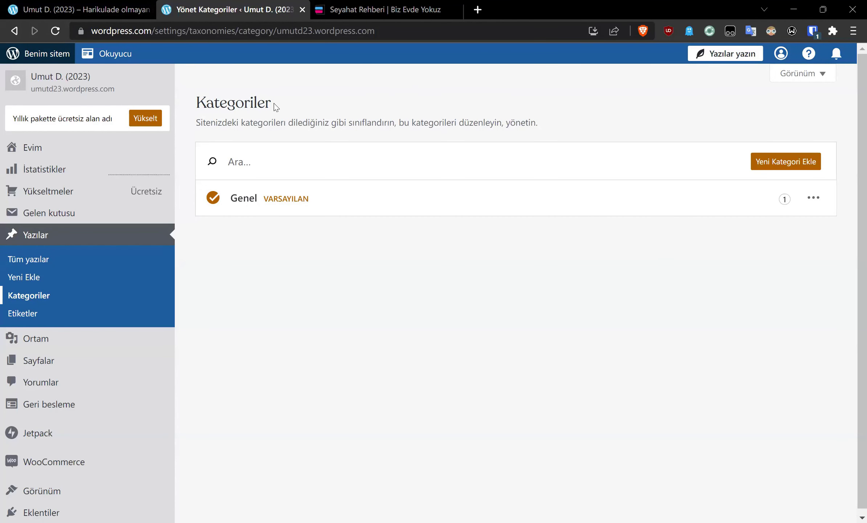
{"action": "left_click", "coordinate": [805, 165]}
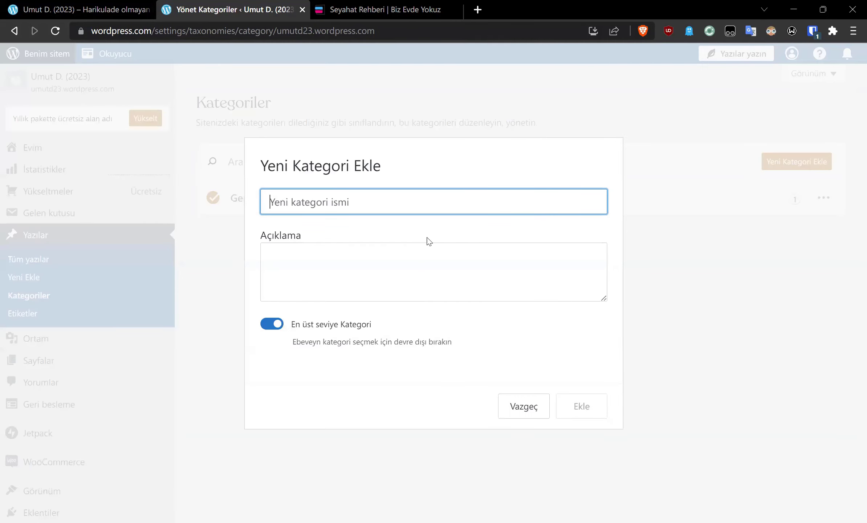
{"action": "type", "text": "Fotoğra"}
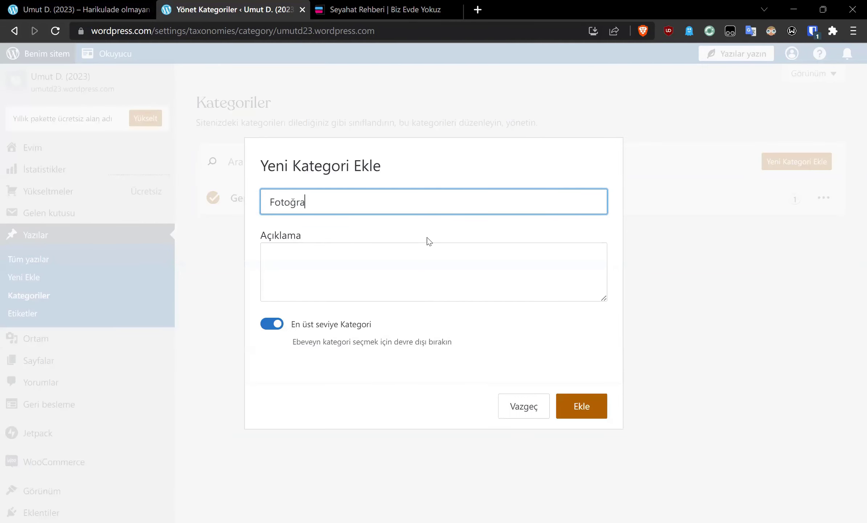
{"action": "type", "text": "flar"}
{"action": "left_click", "coordinate": [414, 258]}
{"action": "type", "text": "B"}
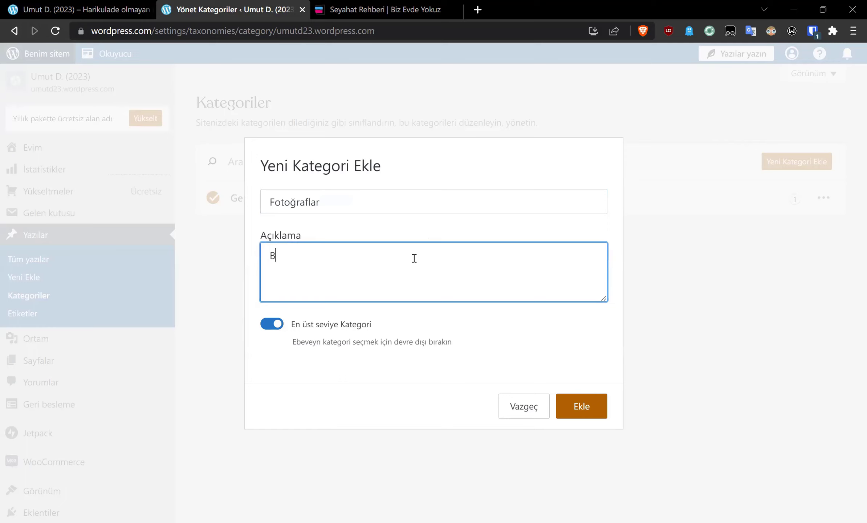
{"action": "type", "text": "enim güzel fotoğraflarım..."}
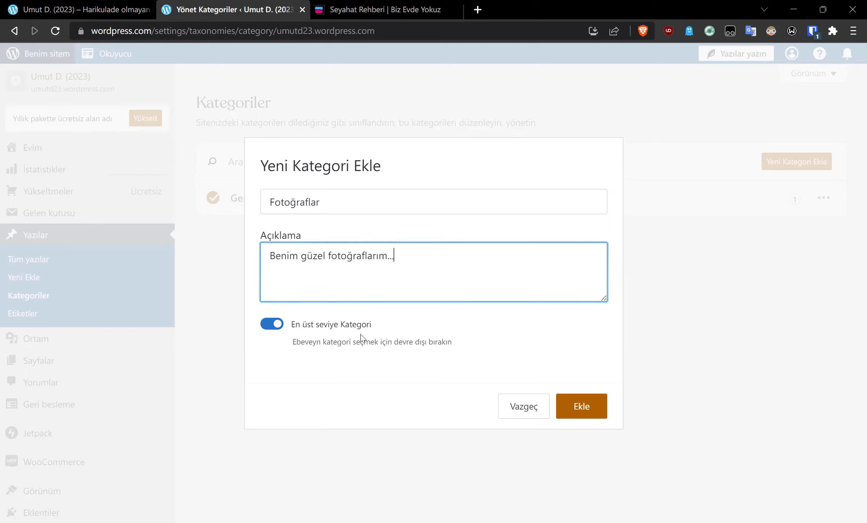
{"action": "left_click", "coordinate": [571, 408]}
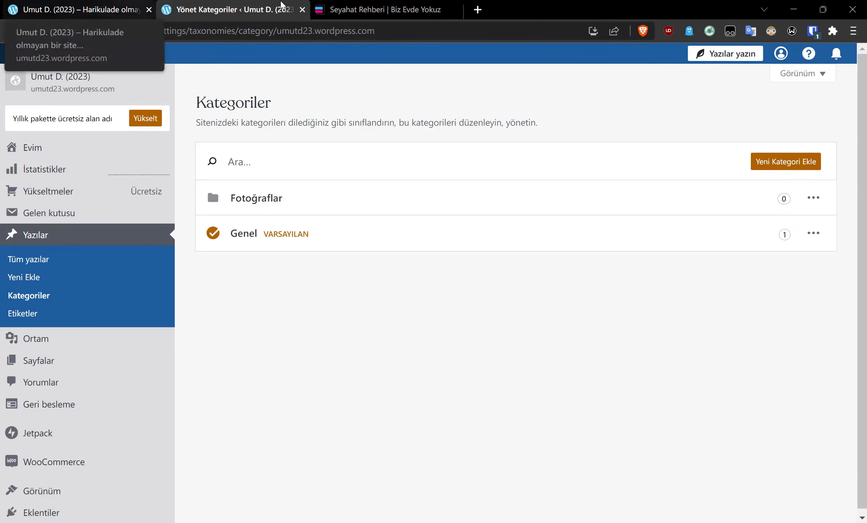
Check the category label under the Merhaba Dünya! post on the live blog and add a top-level category "Dersler"
{"action": "left_click", "coordinate": [95, 16]}
{"action": "scroll", "coordinate": [304, 164], "scroll_direction": "down", "scroll_amount": 5}
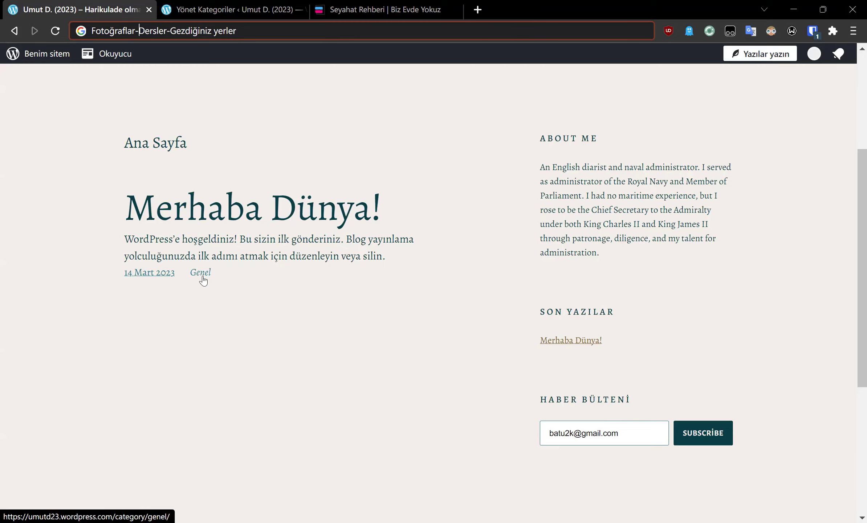
{"action": "left_click", "coordinate": [211, 10]}
{"action": "left_click", "coordinate": [786, 161]}
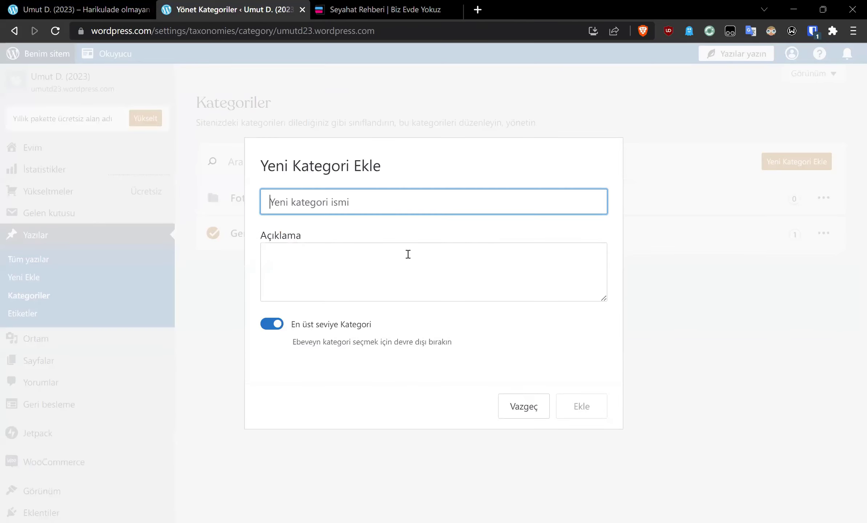
{"action": "type", "text": "Dersler"}
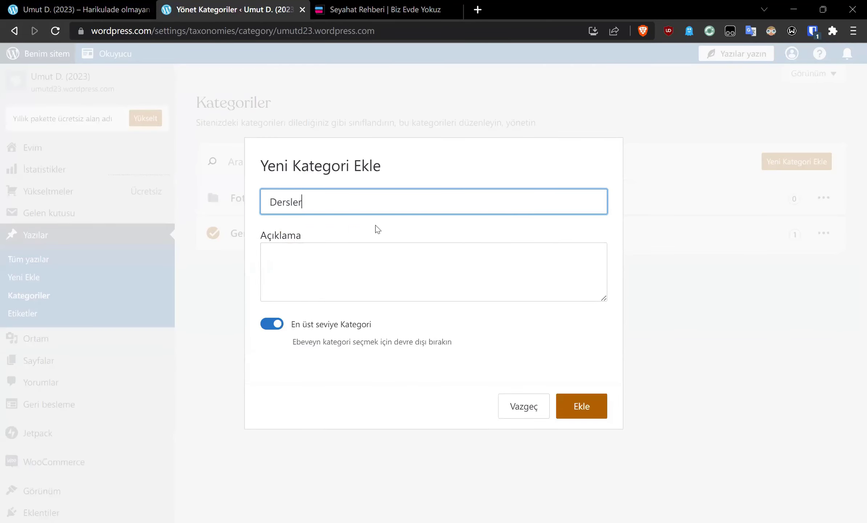
{"action": "left_click", "coordinate": [580, 408]}
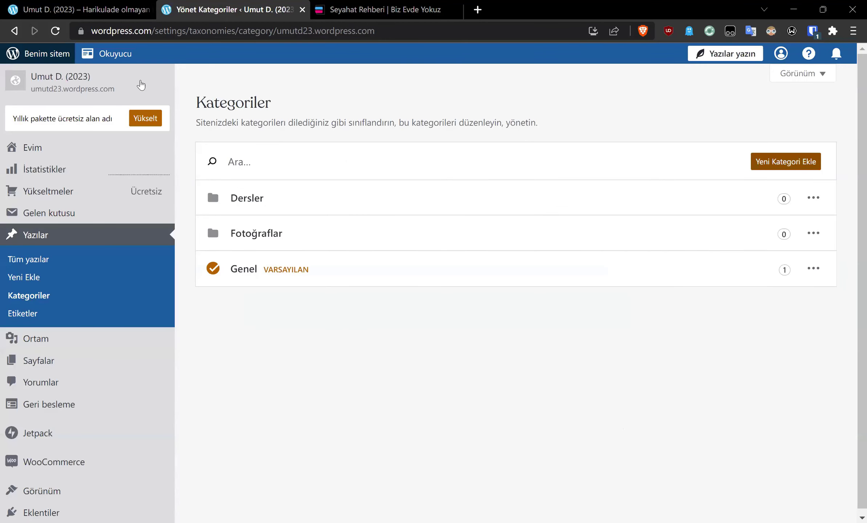
Glance at the example categories on the live blog's page and add a top-level category "Gezi" without a description
{"action": "key", "text": "ctrl+shift+Tab"}
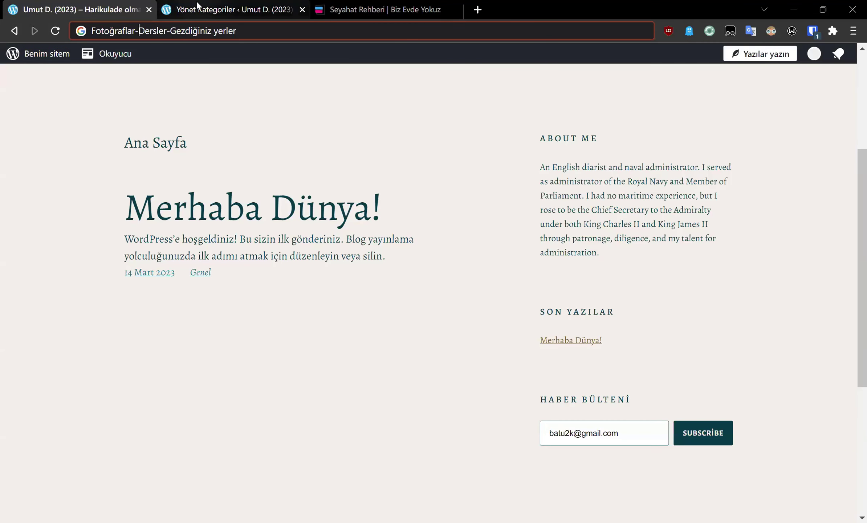
{"action": "left_click", "coordinate": [195, 1]}
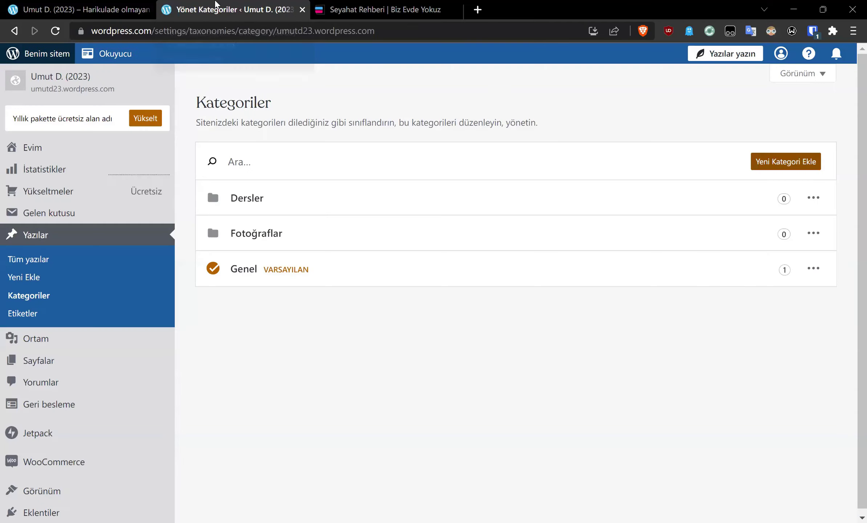
{"action": "left_click", "coordinate": [801, 165]}
{"action": "type", "text": "Gezi"}
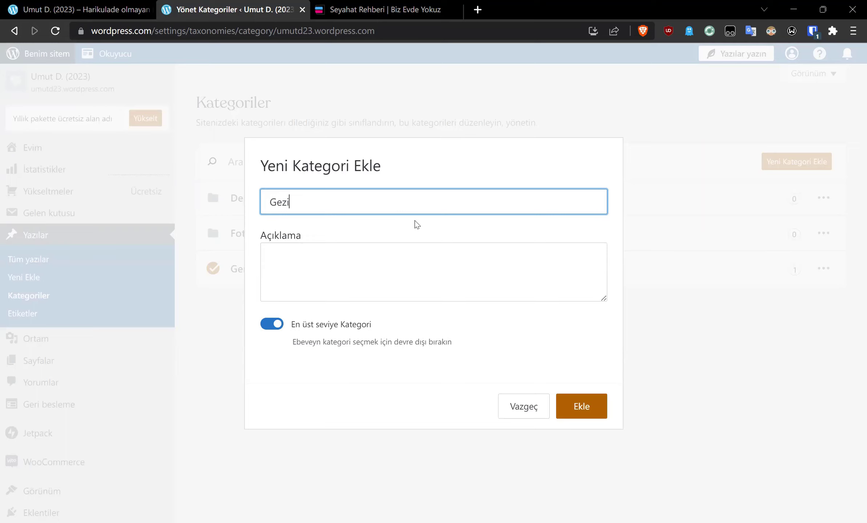
{"action": "left_click", "coordinate": [593, 408]}
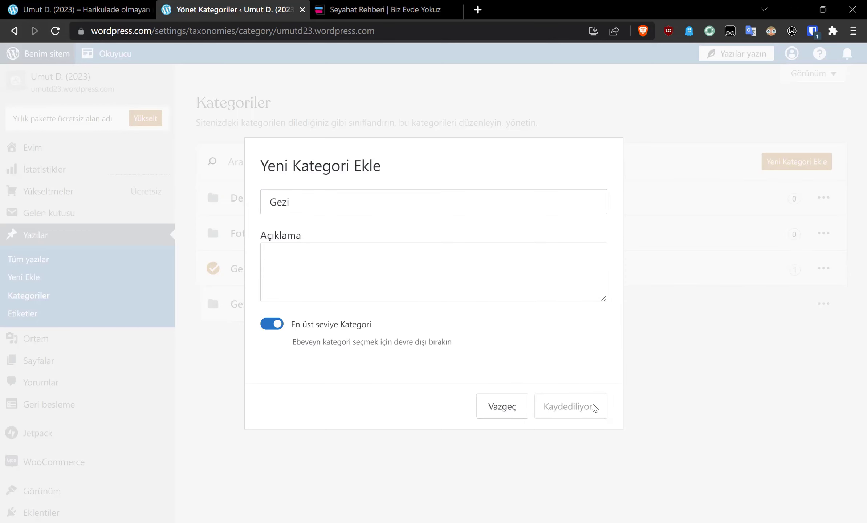